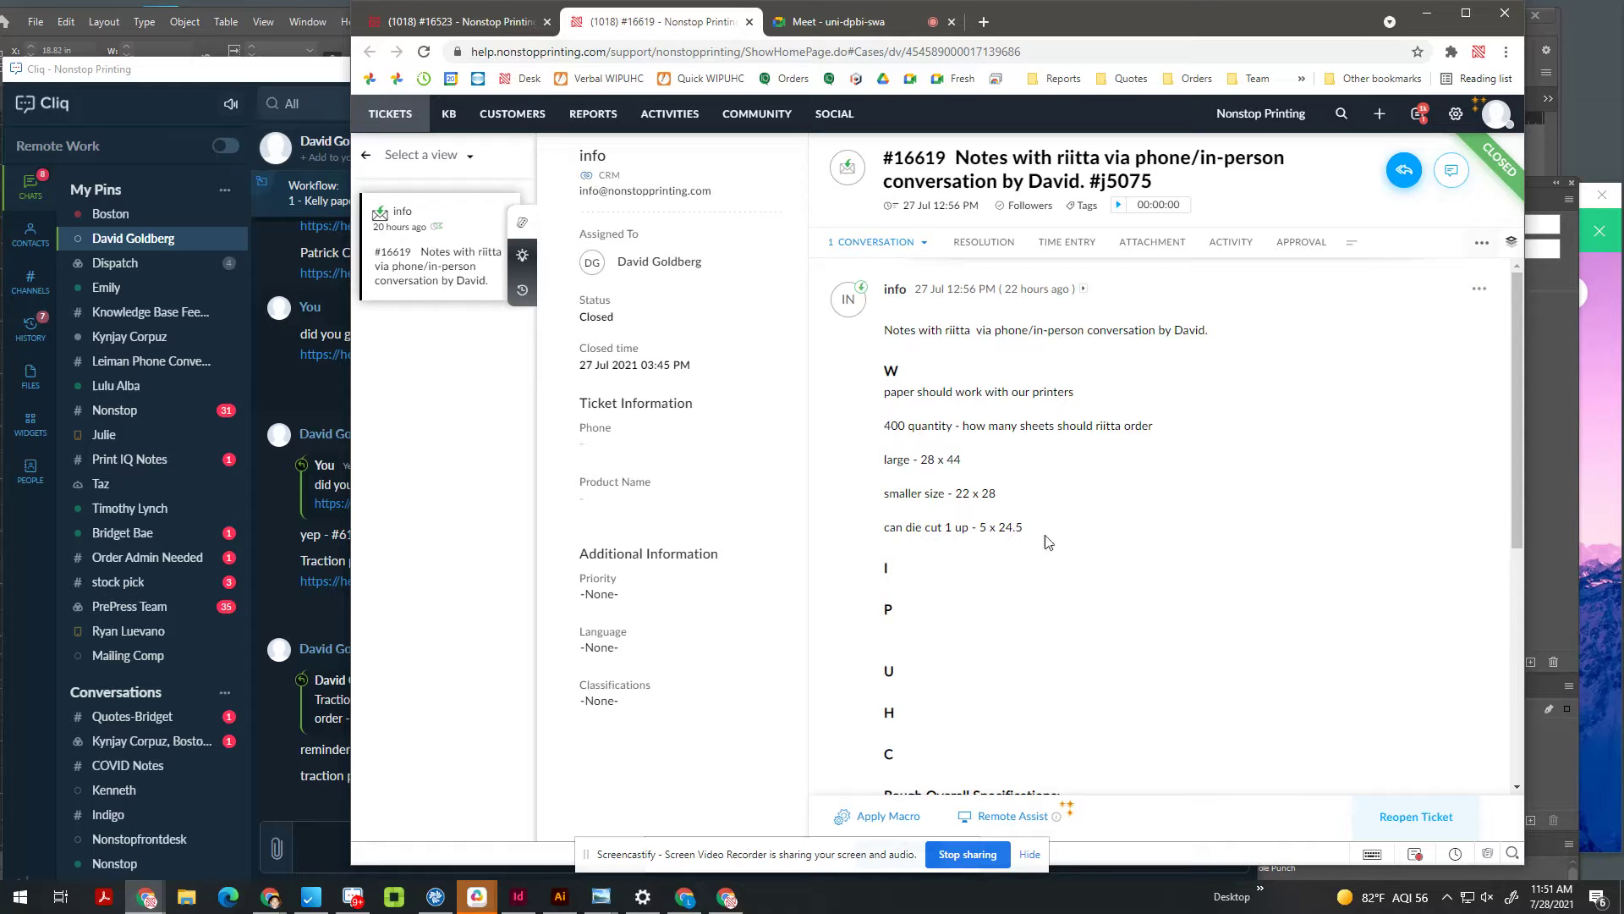
Step: Examine the large, smaller and die-cut sizes listed in the ticket's notes
drag(1024, 554, 1032, 506)
click(967, 468)
click(1034, 507)
drag(884, 464, 882, 498)
click(970, 476)
drag(1027, 531, 882, 530)
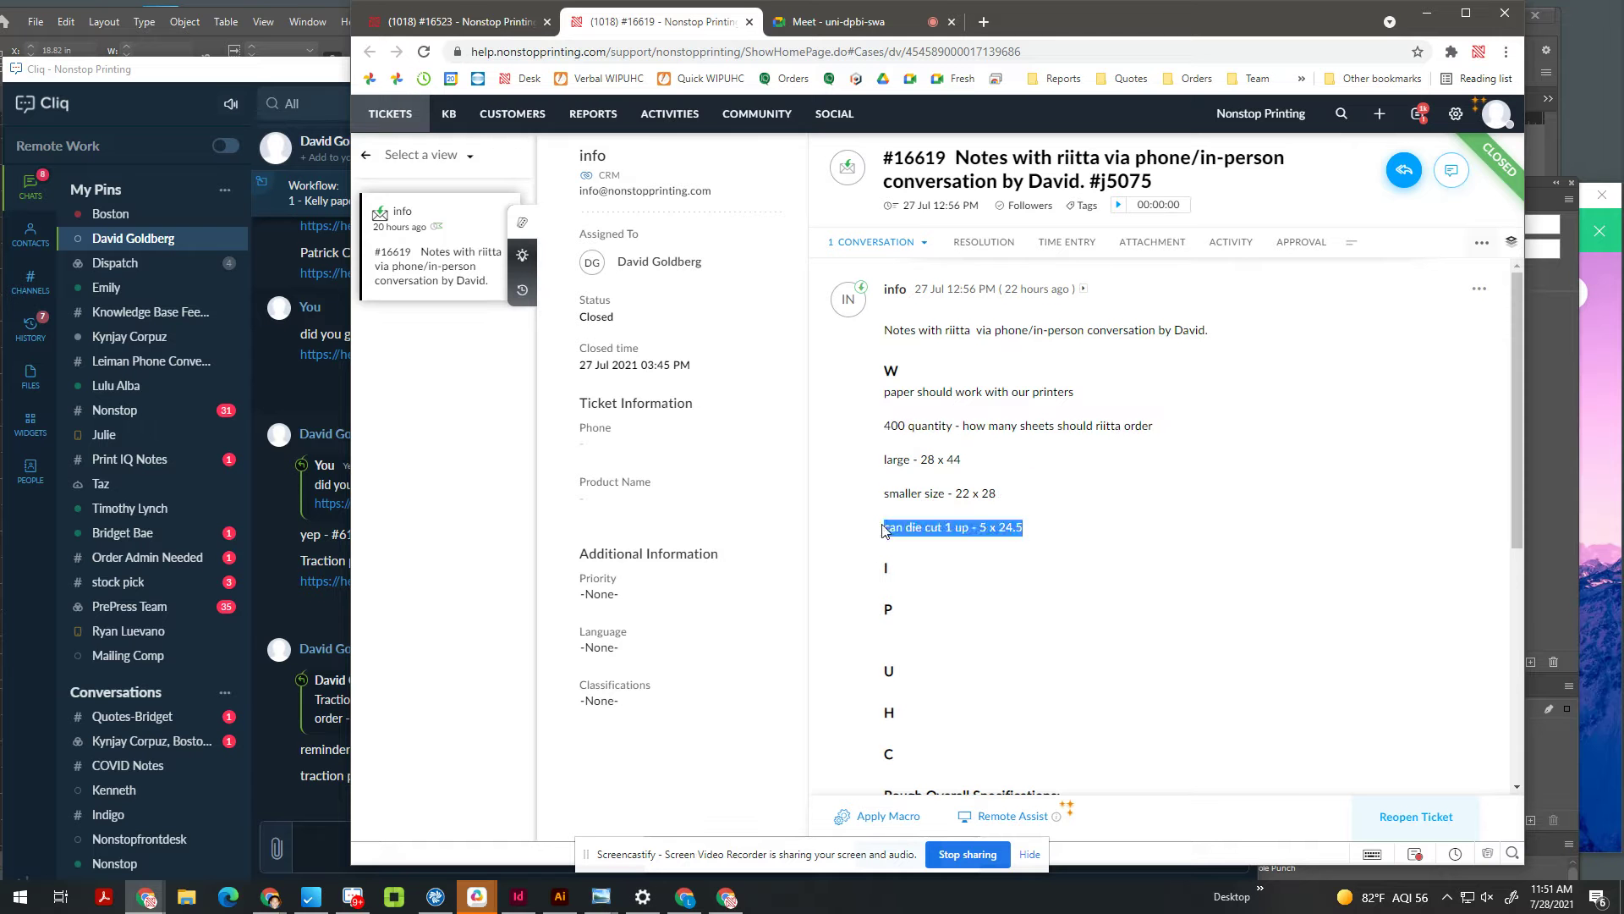
drag(1034, 531, 904, 464)
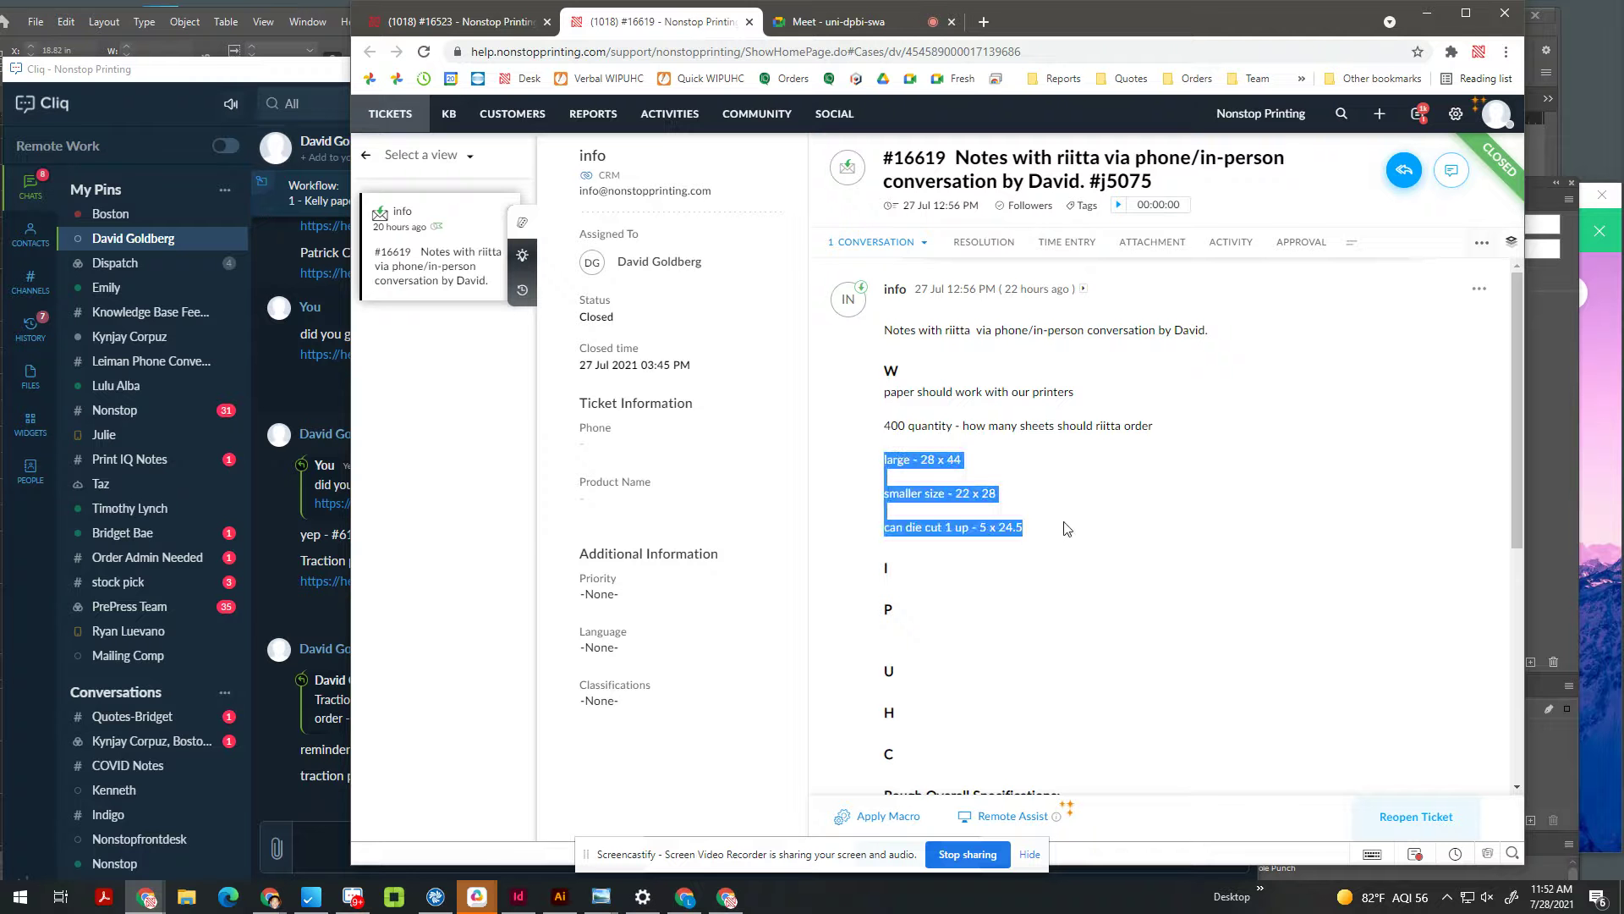
click(1022, 526)
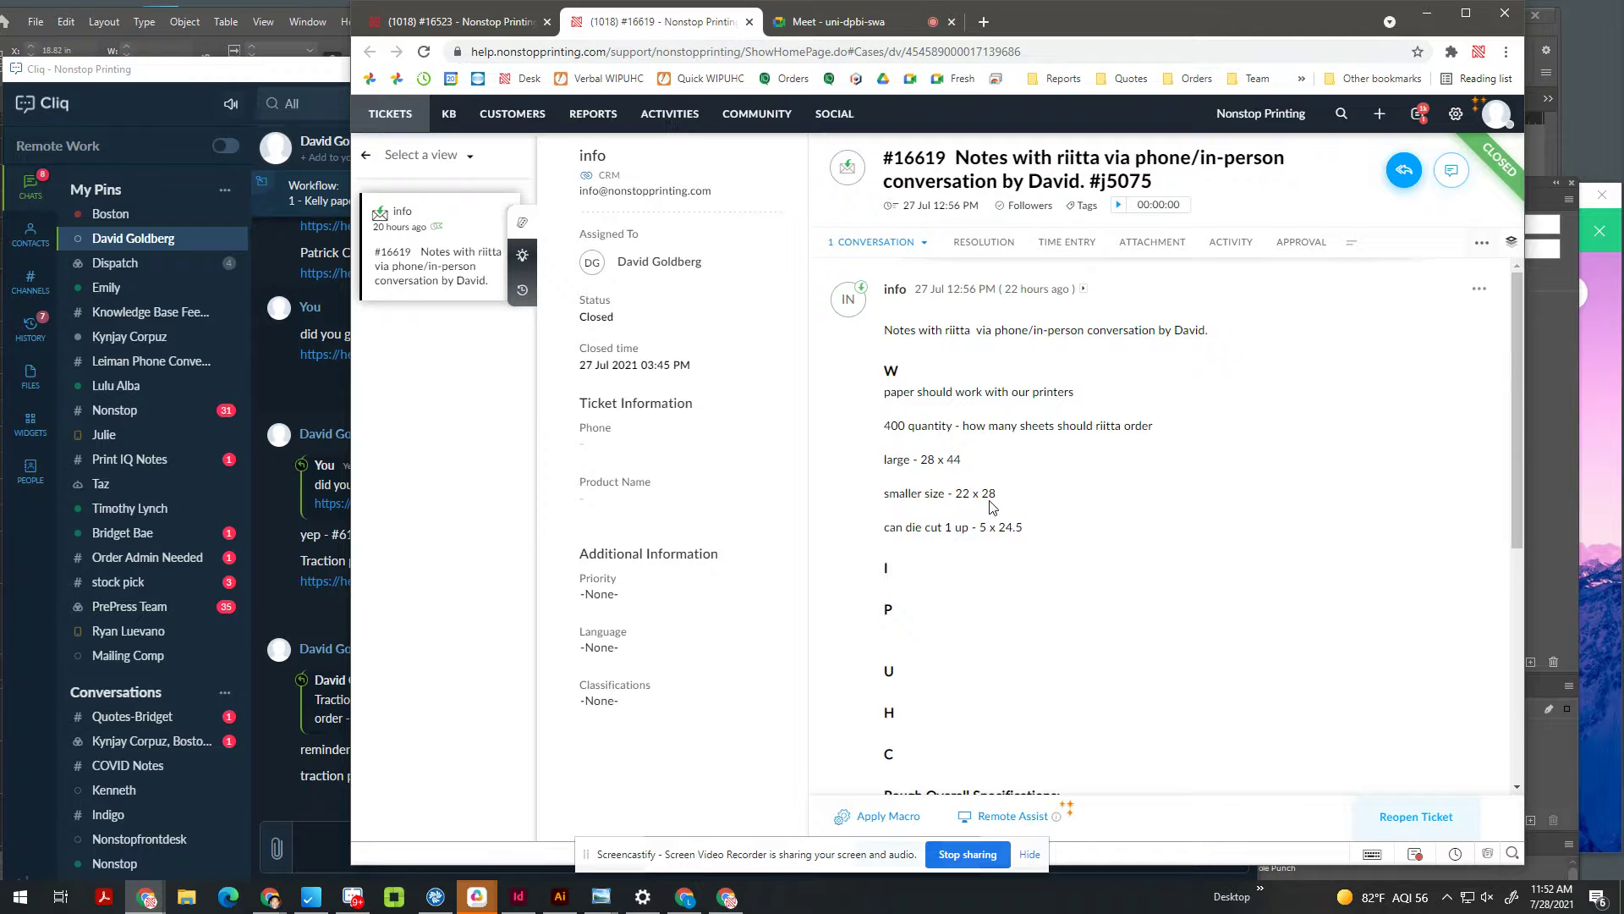
scroll(1049, 530, down, 3)
scroll(1053, 622, up, 3)
Step: Copy the large, smaller size and die-cut lines from the ticket notes into a new private comment
drag(1044, 546, 854, 468)
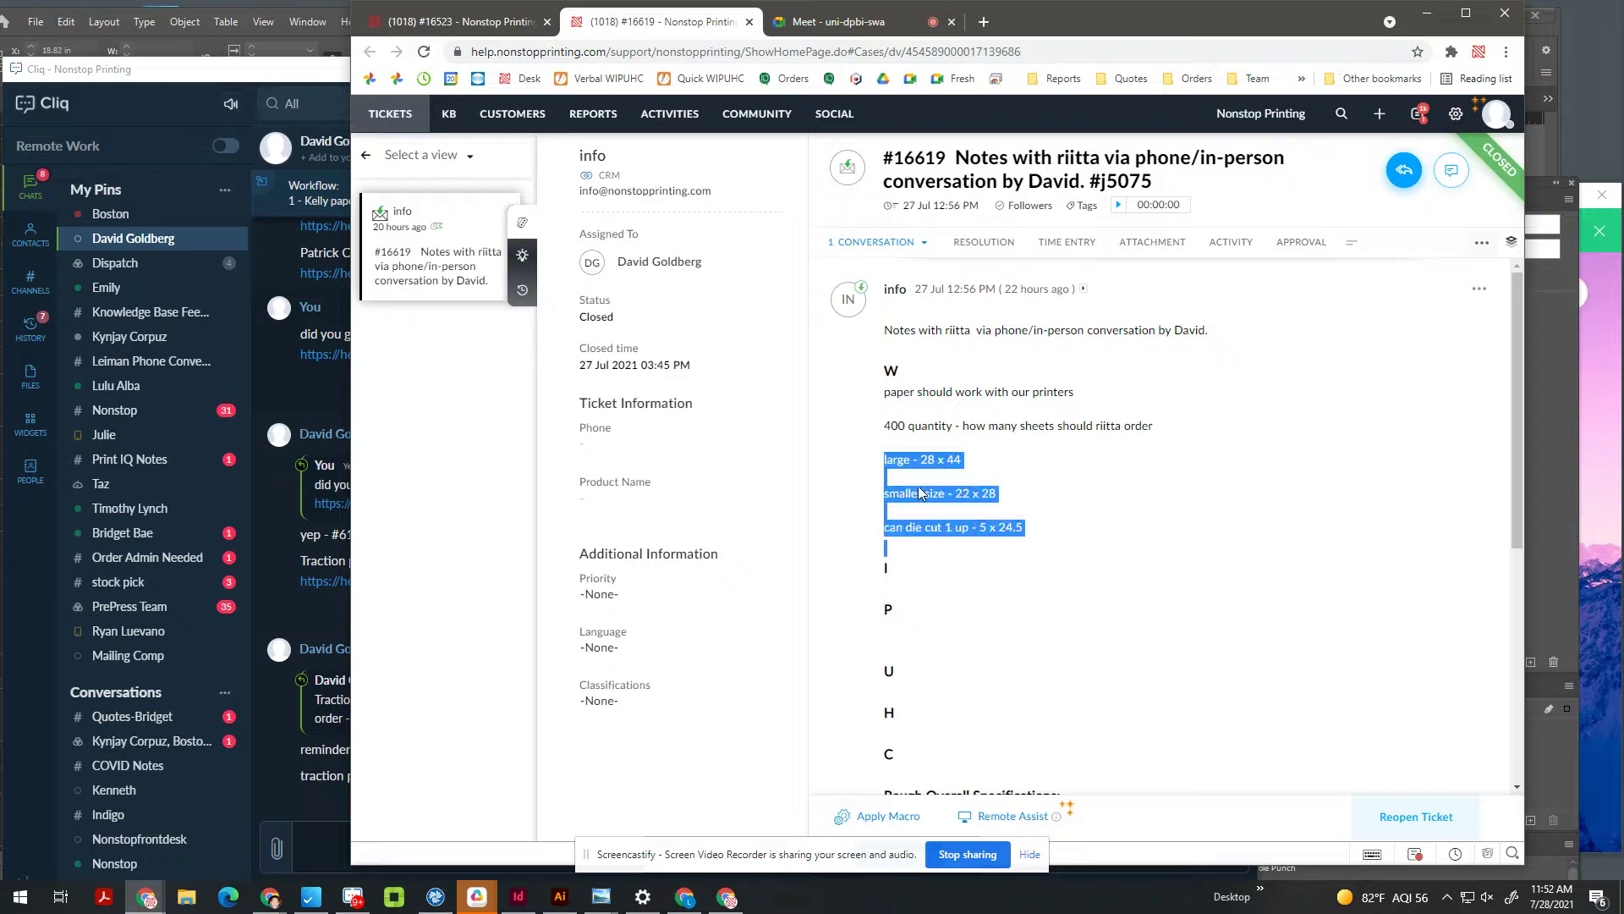
drag(1027, 531, 876, 470)
key(ctrl+c)
key(shift+c)
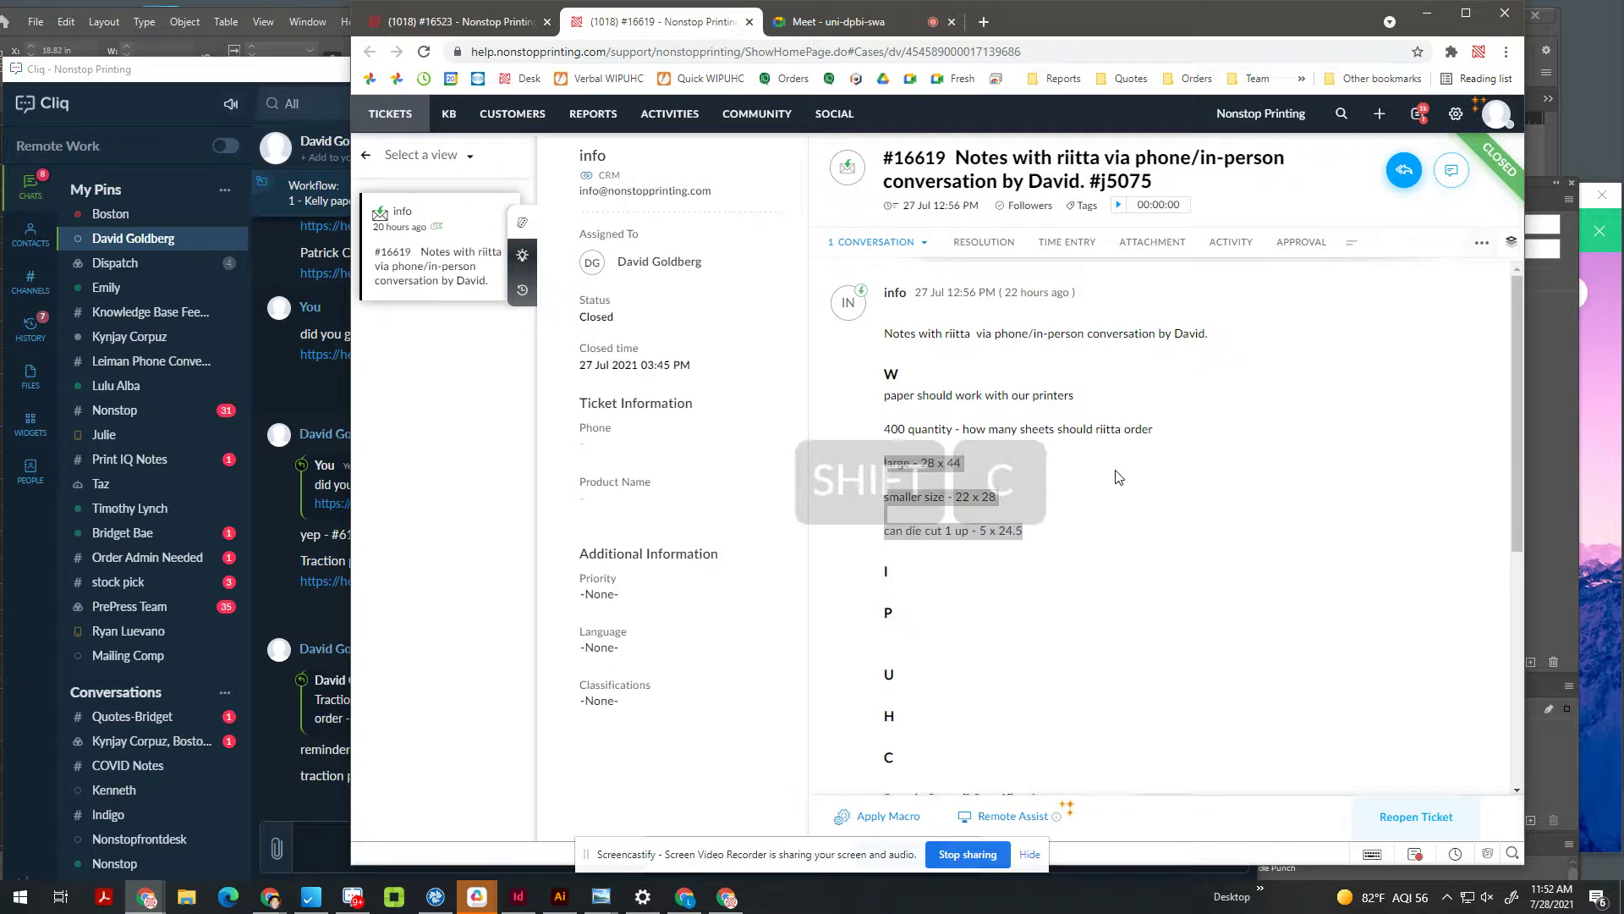
key(ctrl+v)
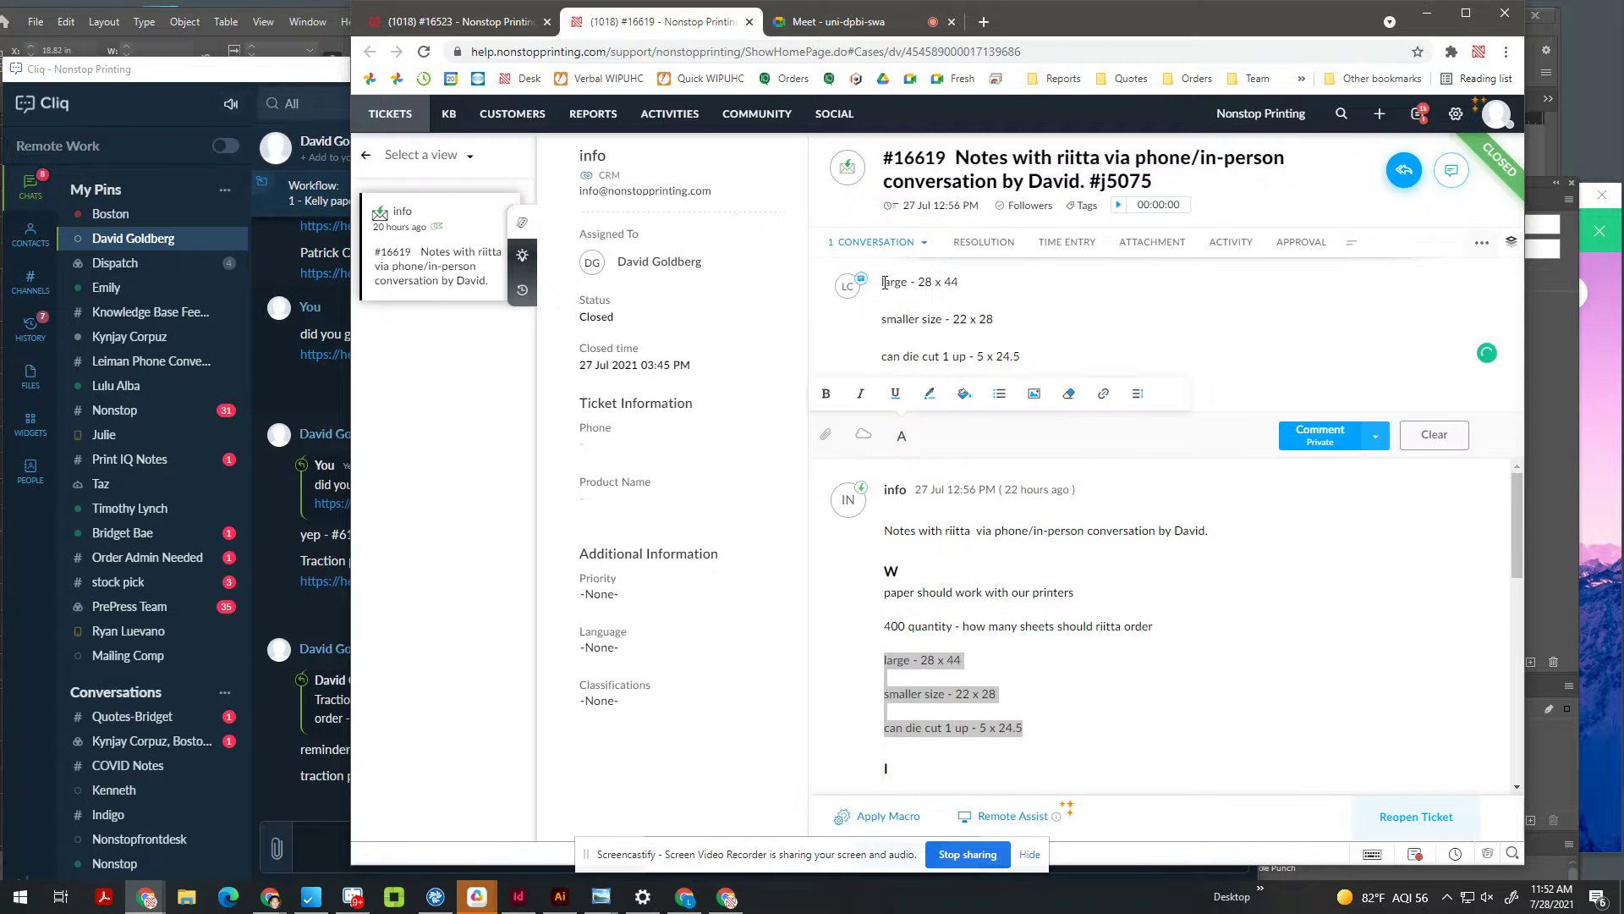
Step: Add a line above the pasted sizes reading "Trim size when document is open: crown before assembly: 5x24.5"
key(Return)
key(Up)
text(Trim si)
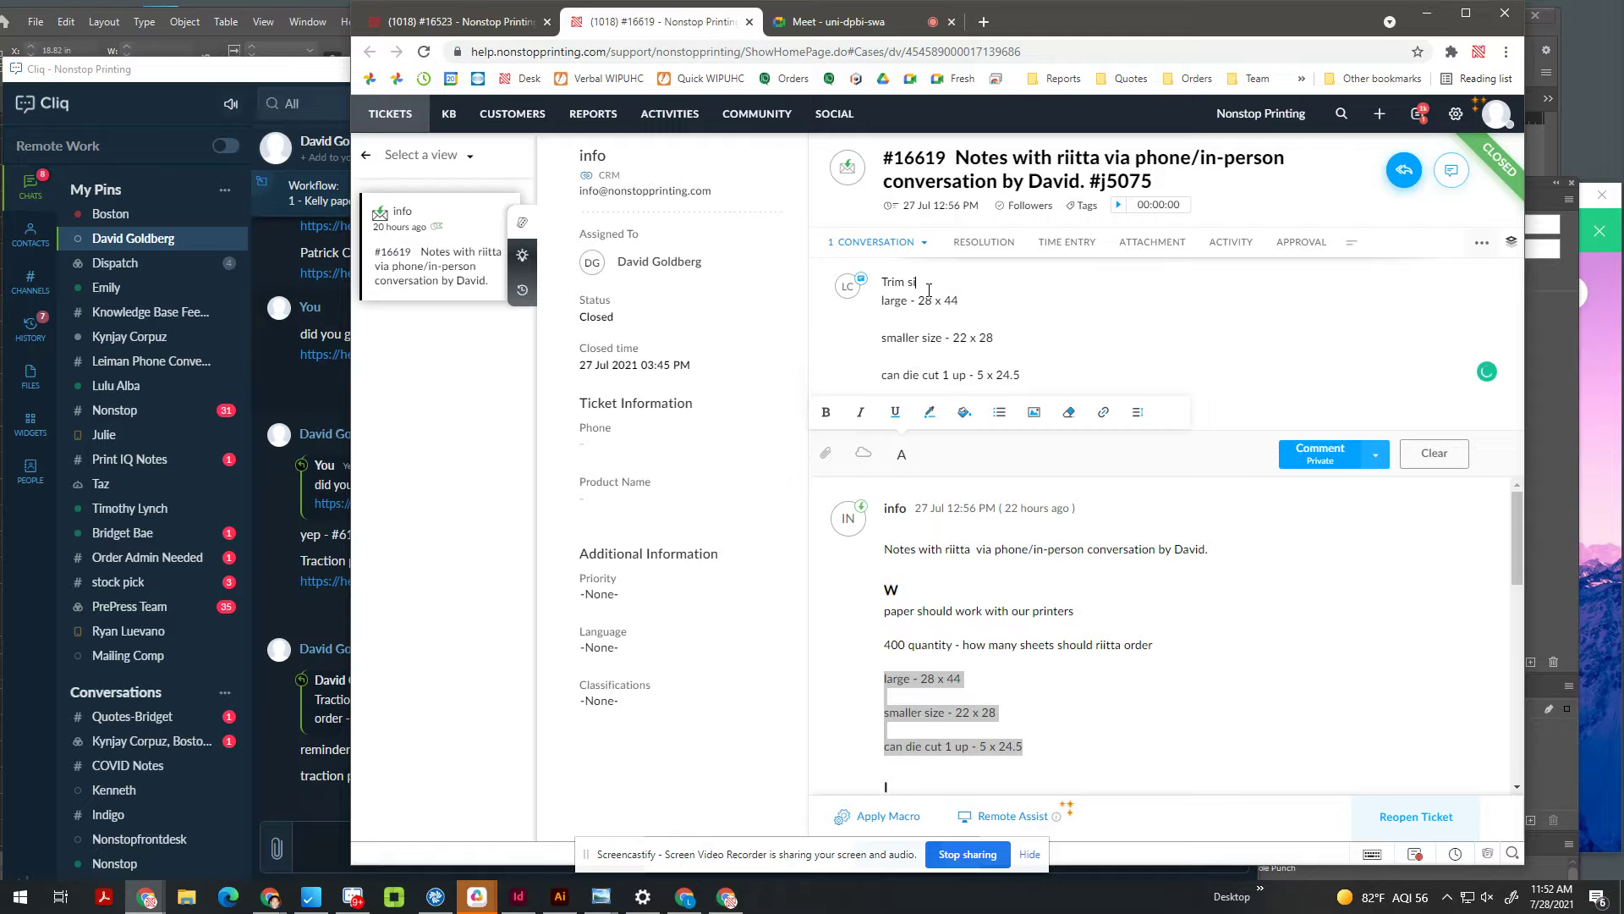
text(ze when document)
text( o)
key(BackSpace)
key(BackSpace)
key(BackSpace)
key(BackSpace)
key(BackSpace)
key(BackSpace)
key(BackSpace)
key(BackSpace)
key(BackSpace)
text(doc i)
text(ument is open: )
text(crown before assembly)
text(: )
text(5x24.5)
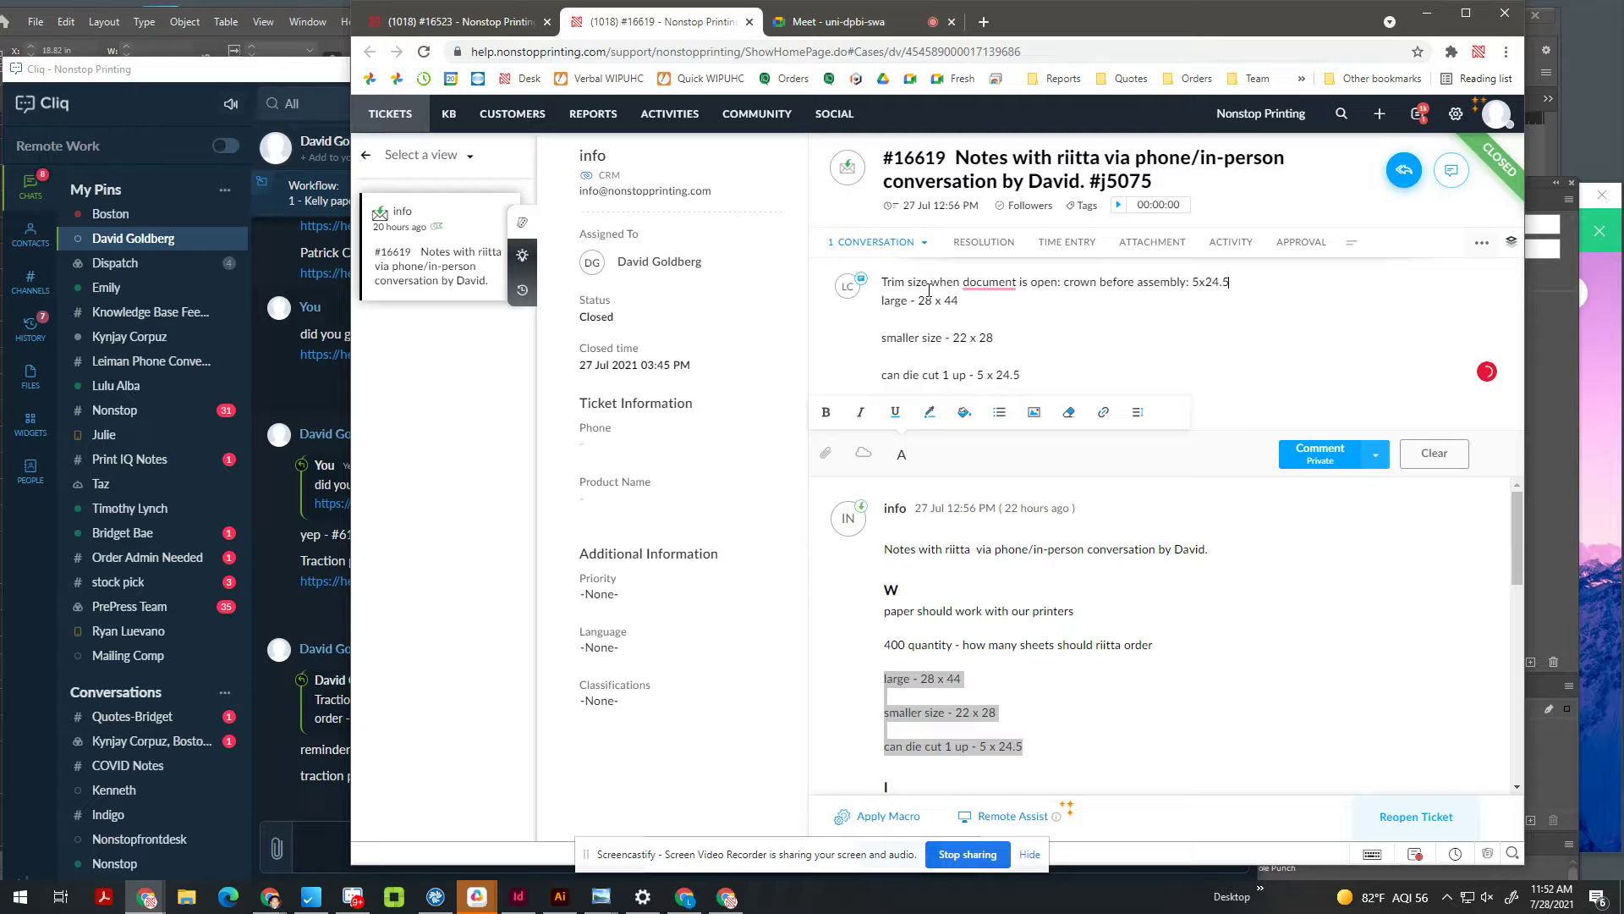
Step: Add a second comment line reading "sheet size we will run on press: iridesse can print up to 13x36. print as narrow as 10x36"
key(Return)
key(Return)
key(BackSpace)
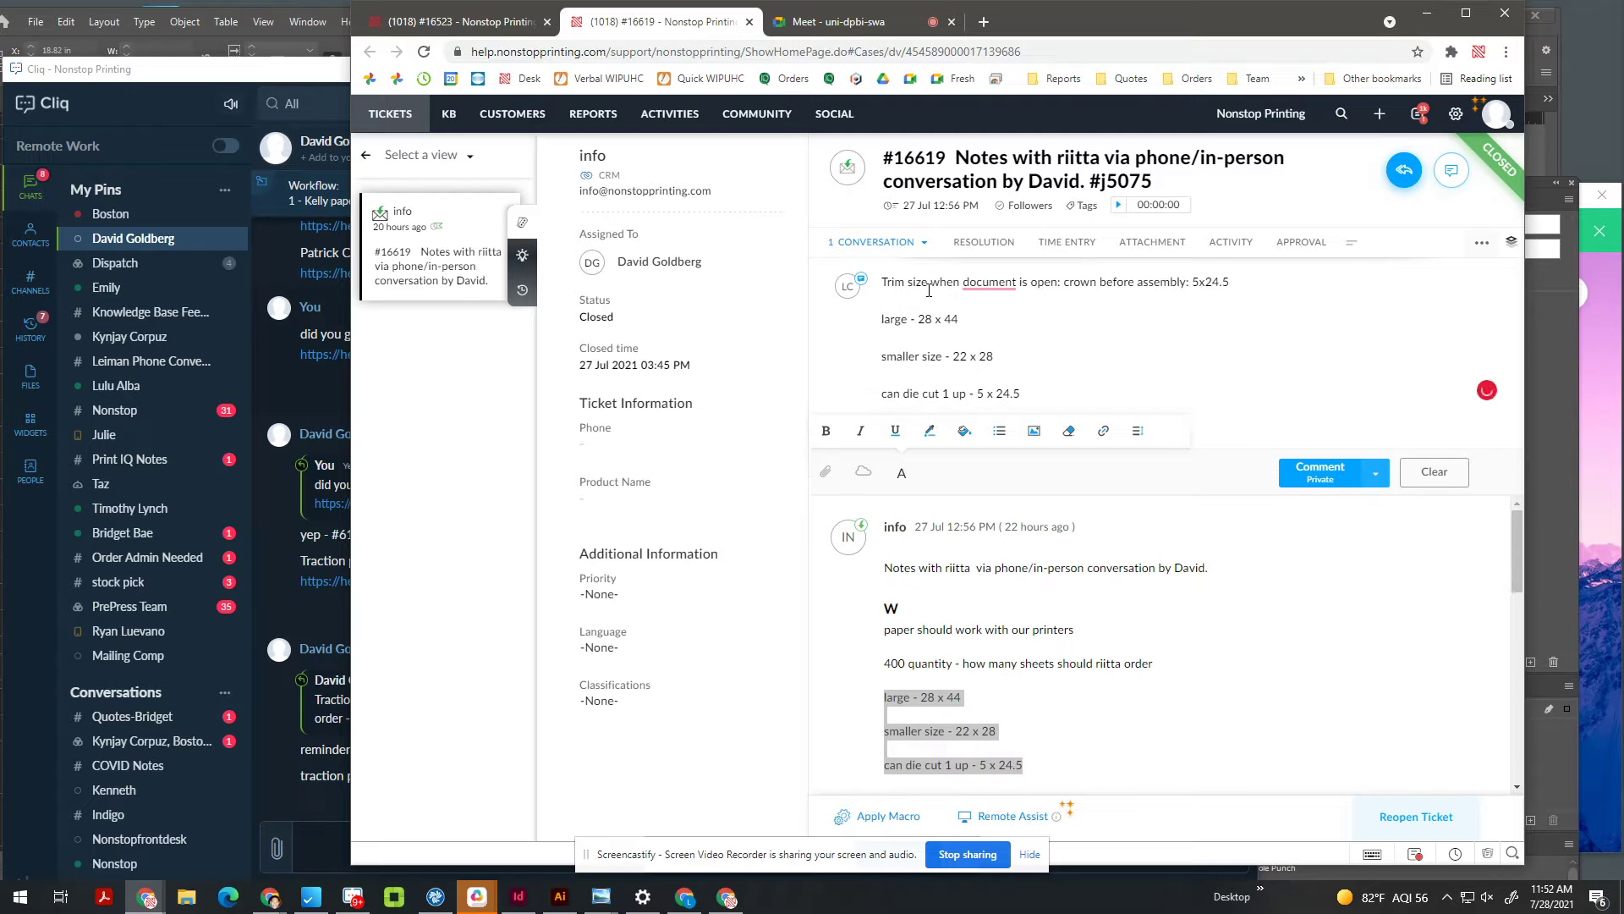
text(shee)
text(t ru)
text(zi)
text(e we will run on)
text( press: ir)
text(idesse can print up to )
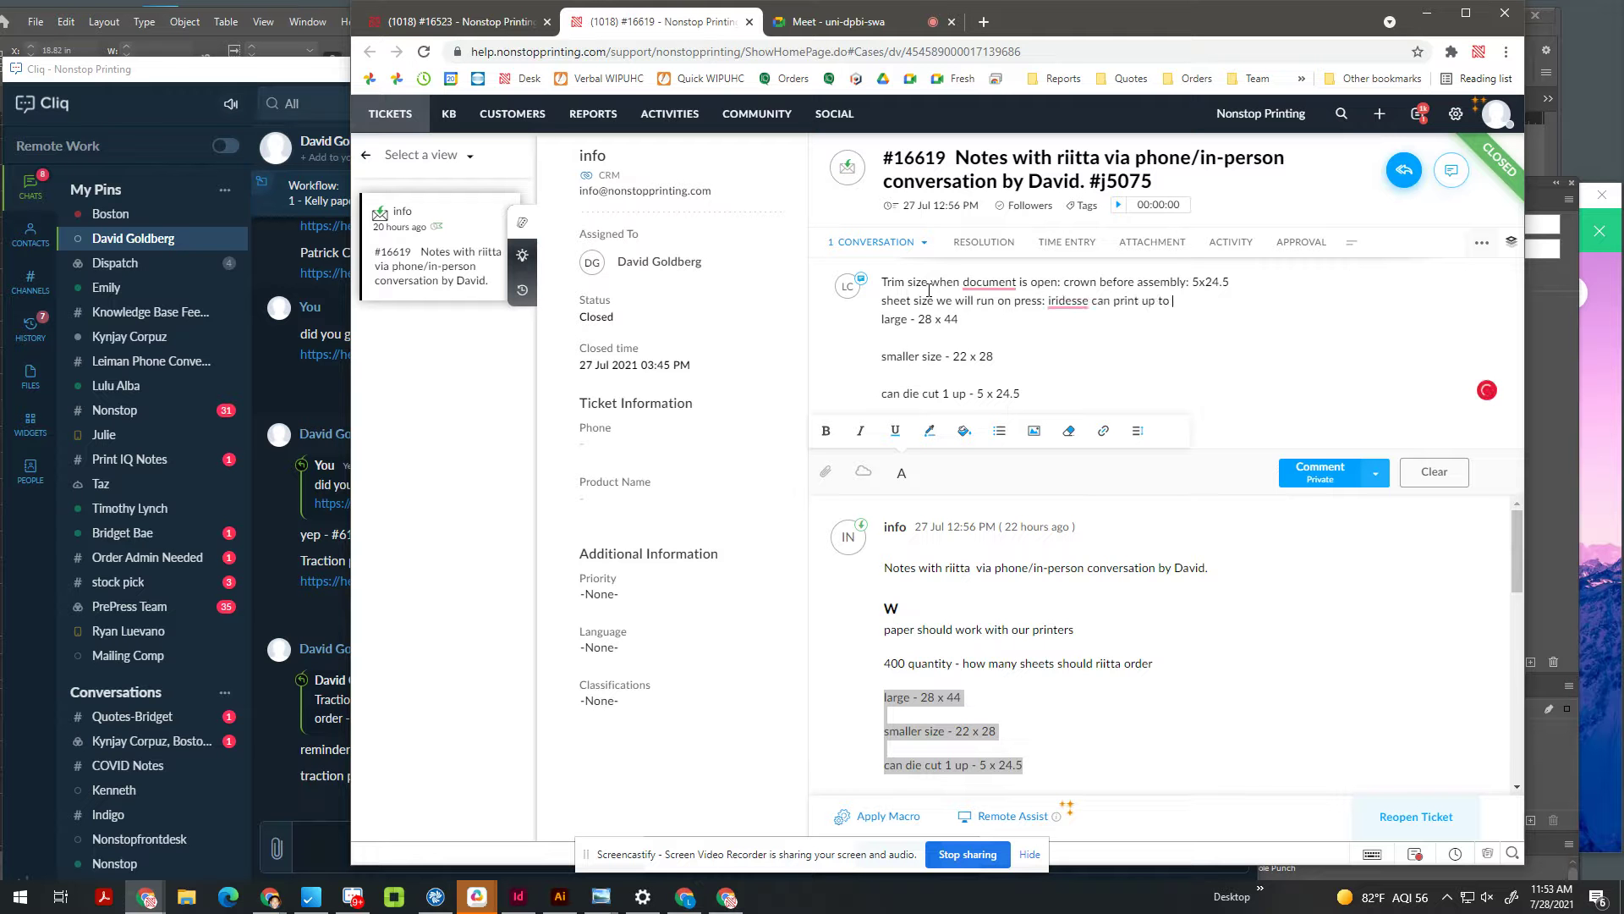
text(13x36)
text(. print as narrow as 10x36)
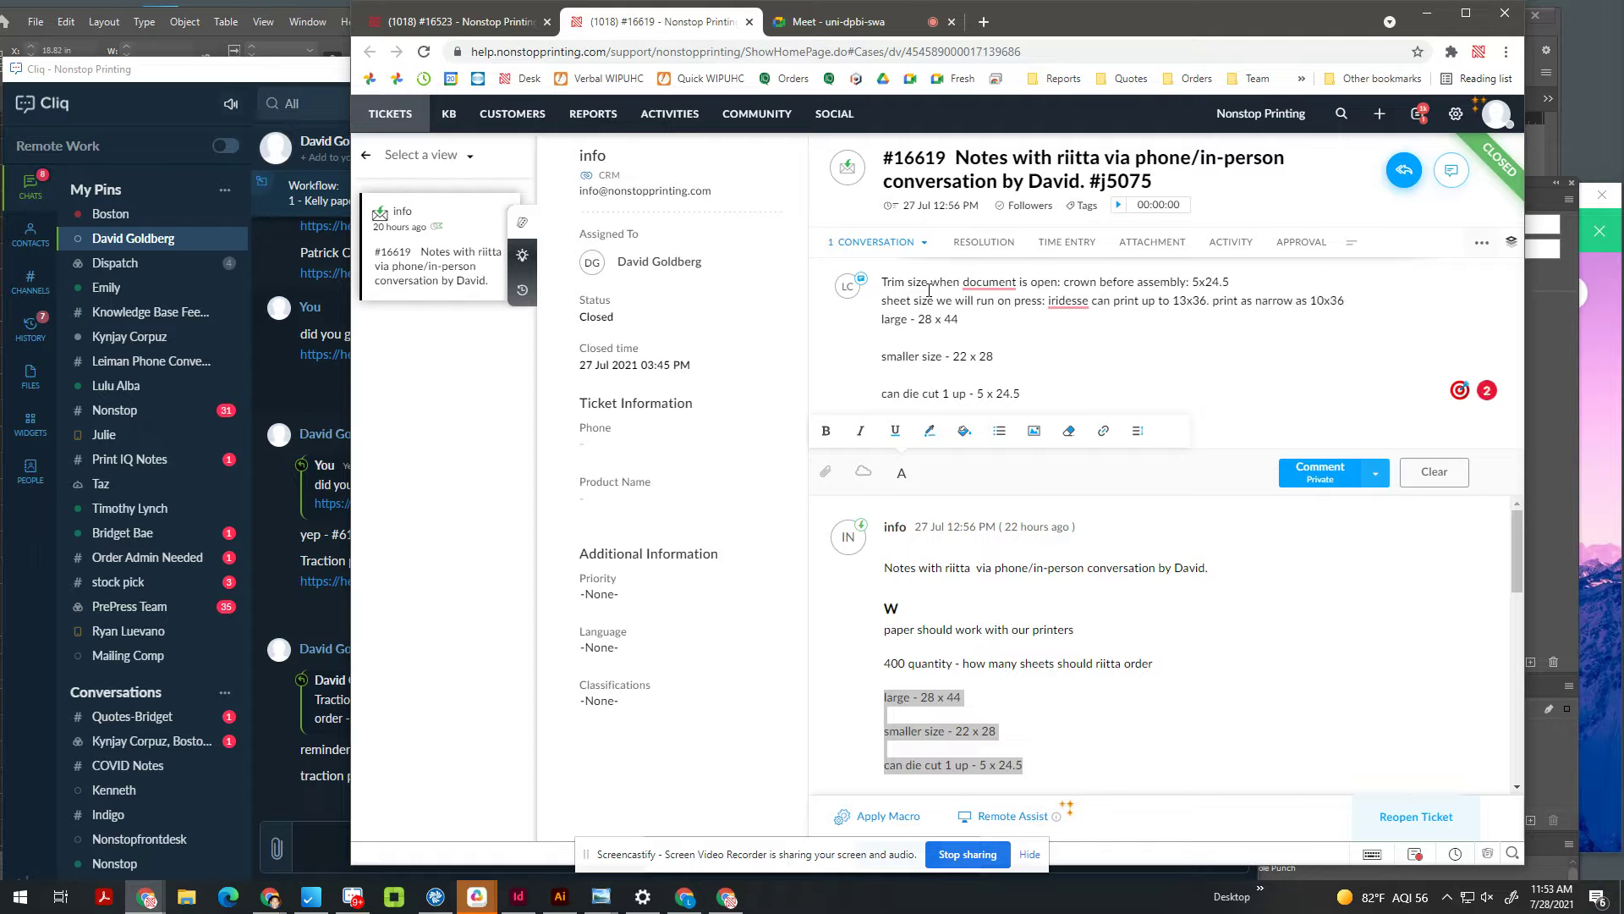
Step: Add the line "parent size sheets: we have options" and move the large 28 x 44 and smaller 22 x 28 lines beneath it
drag(1175, 301, 1345, 302)
click(1347, 303)
key(Return)
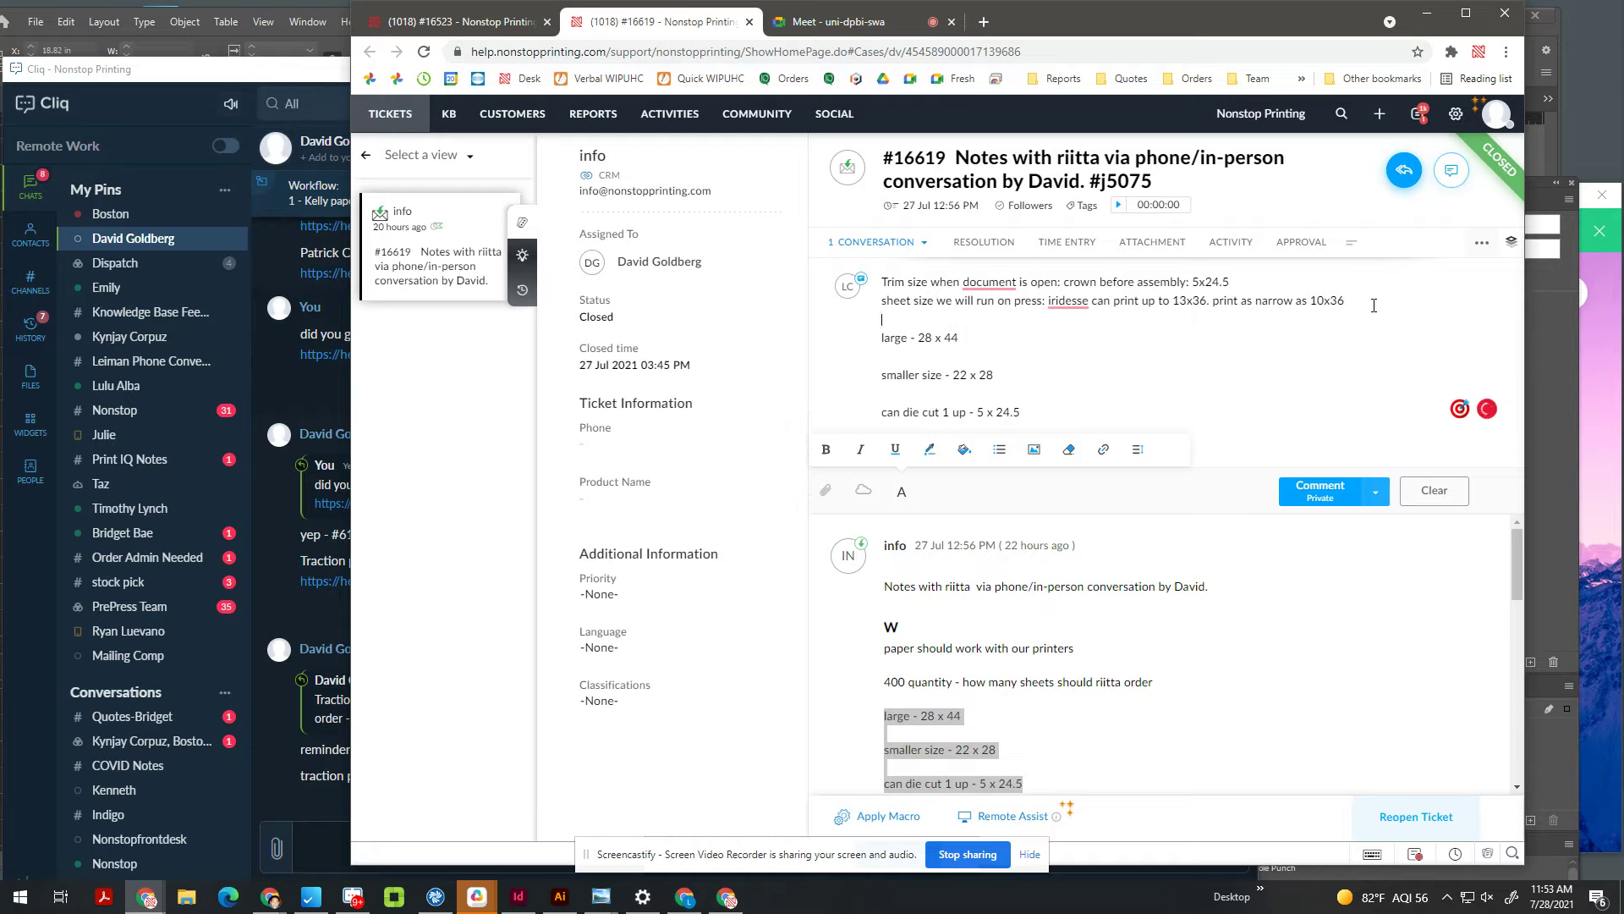
text(parent size sheets)
drag(996, 375, 865, 343)
key(ctrl+c)
key(BackSpace)
text(: we have options)
key(Return)
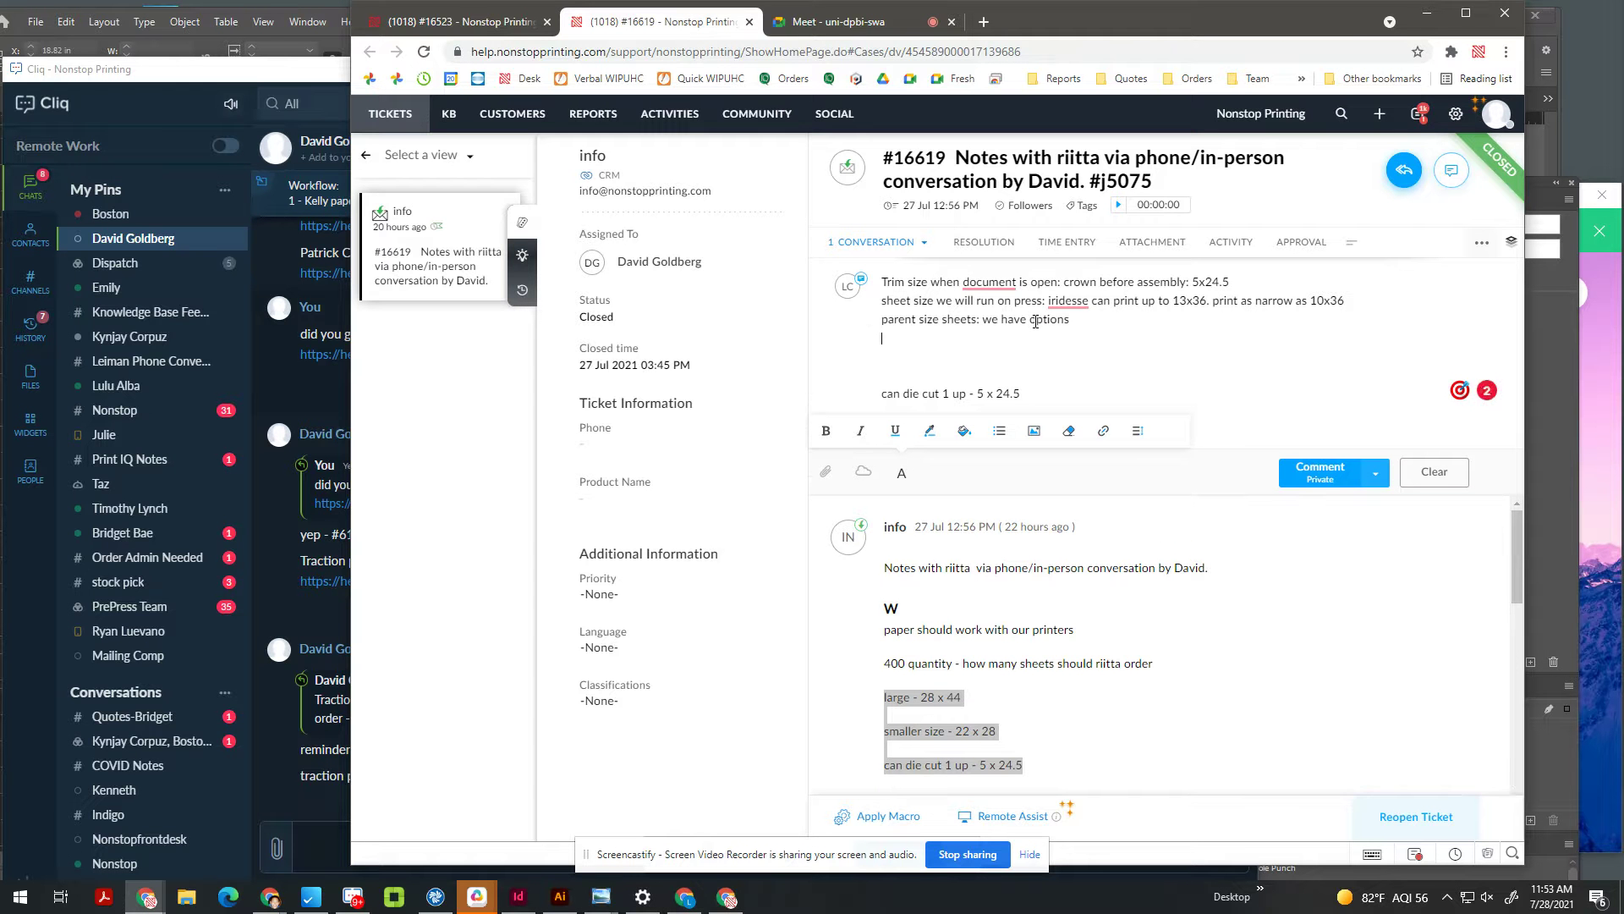
key(ctrl+v)
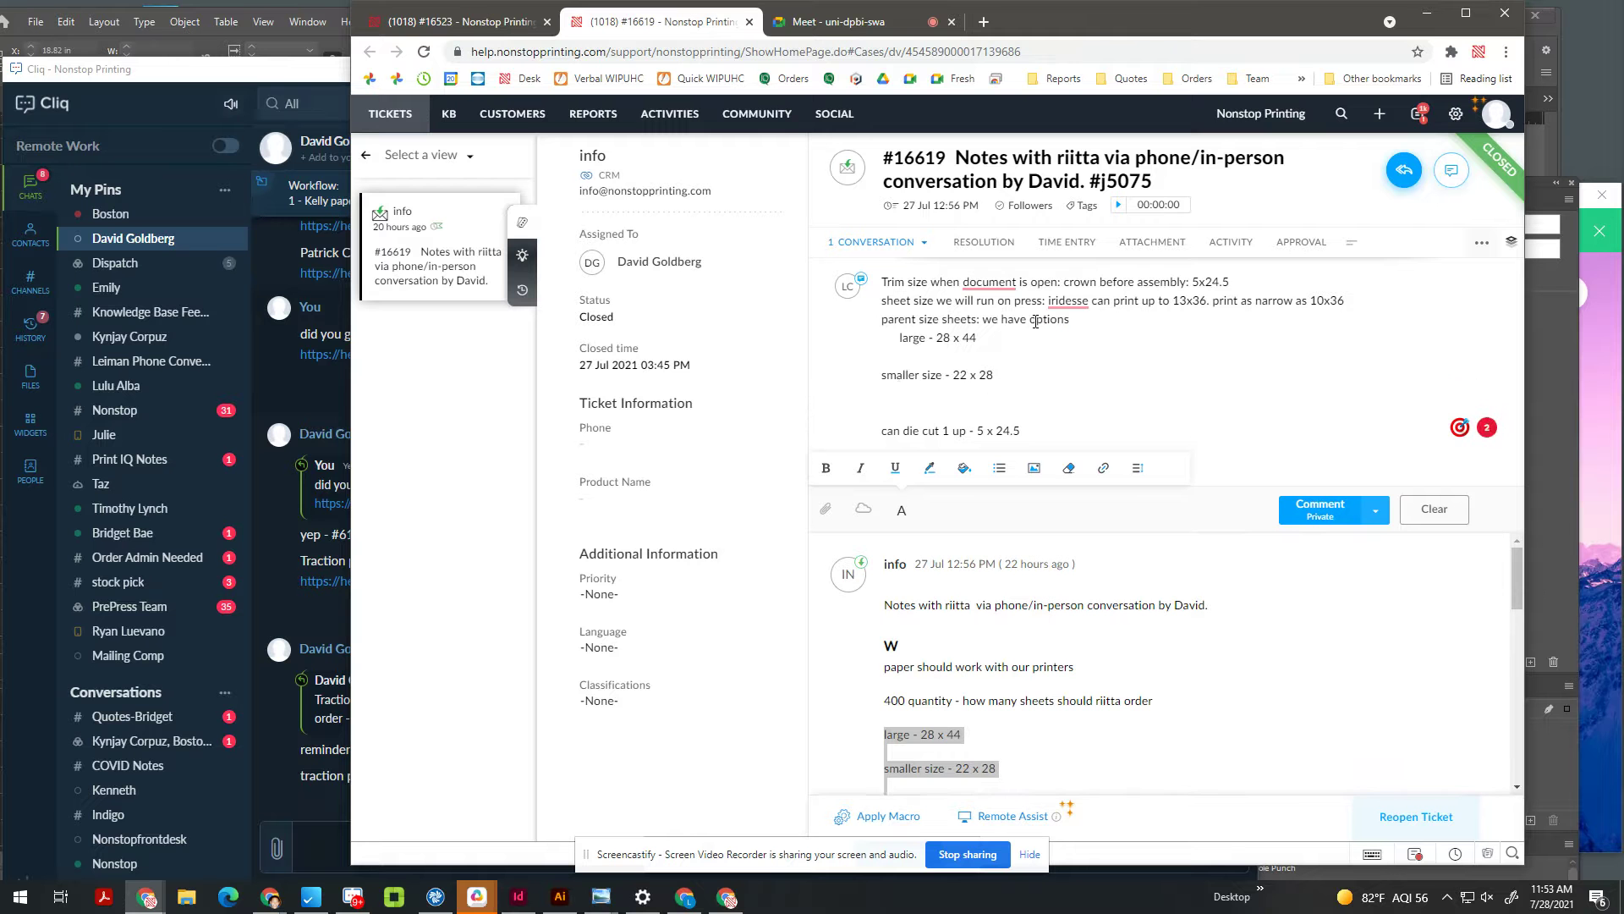
Step: Remove the blank line between the two parent sheet sizes and indent the smaller size to match the large one
click(884, 376)
key(BackSpace)
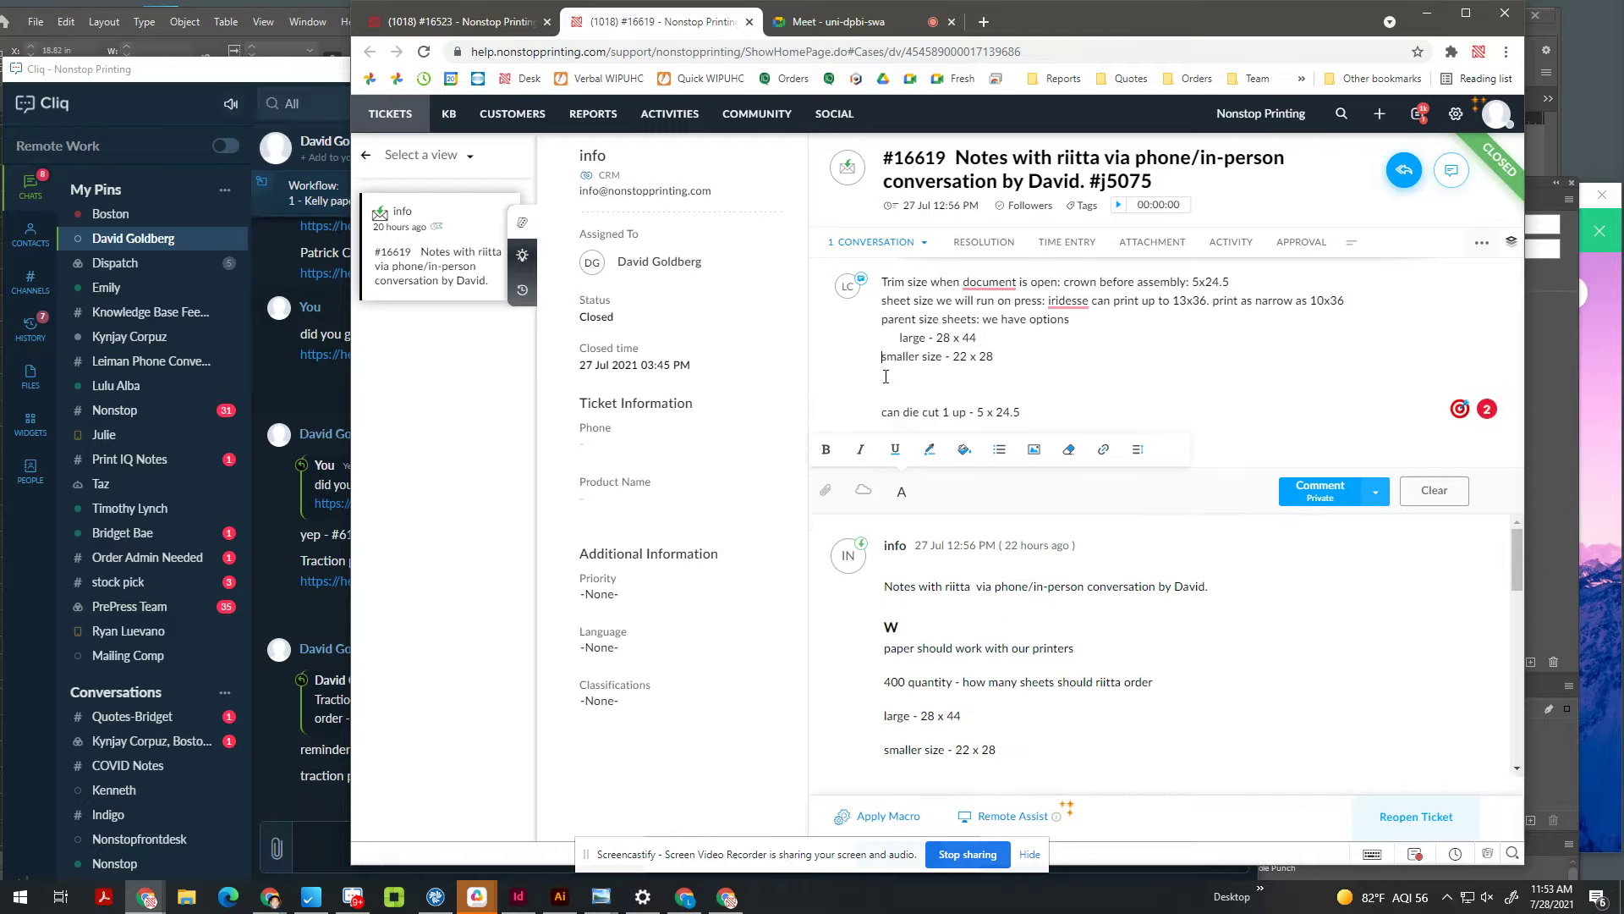
key(BackSpace)
key(Return)
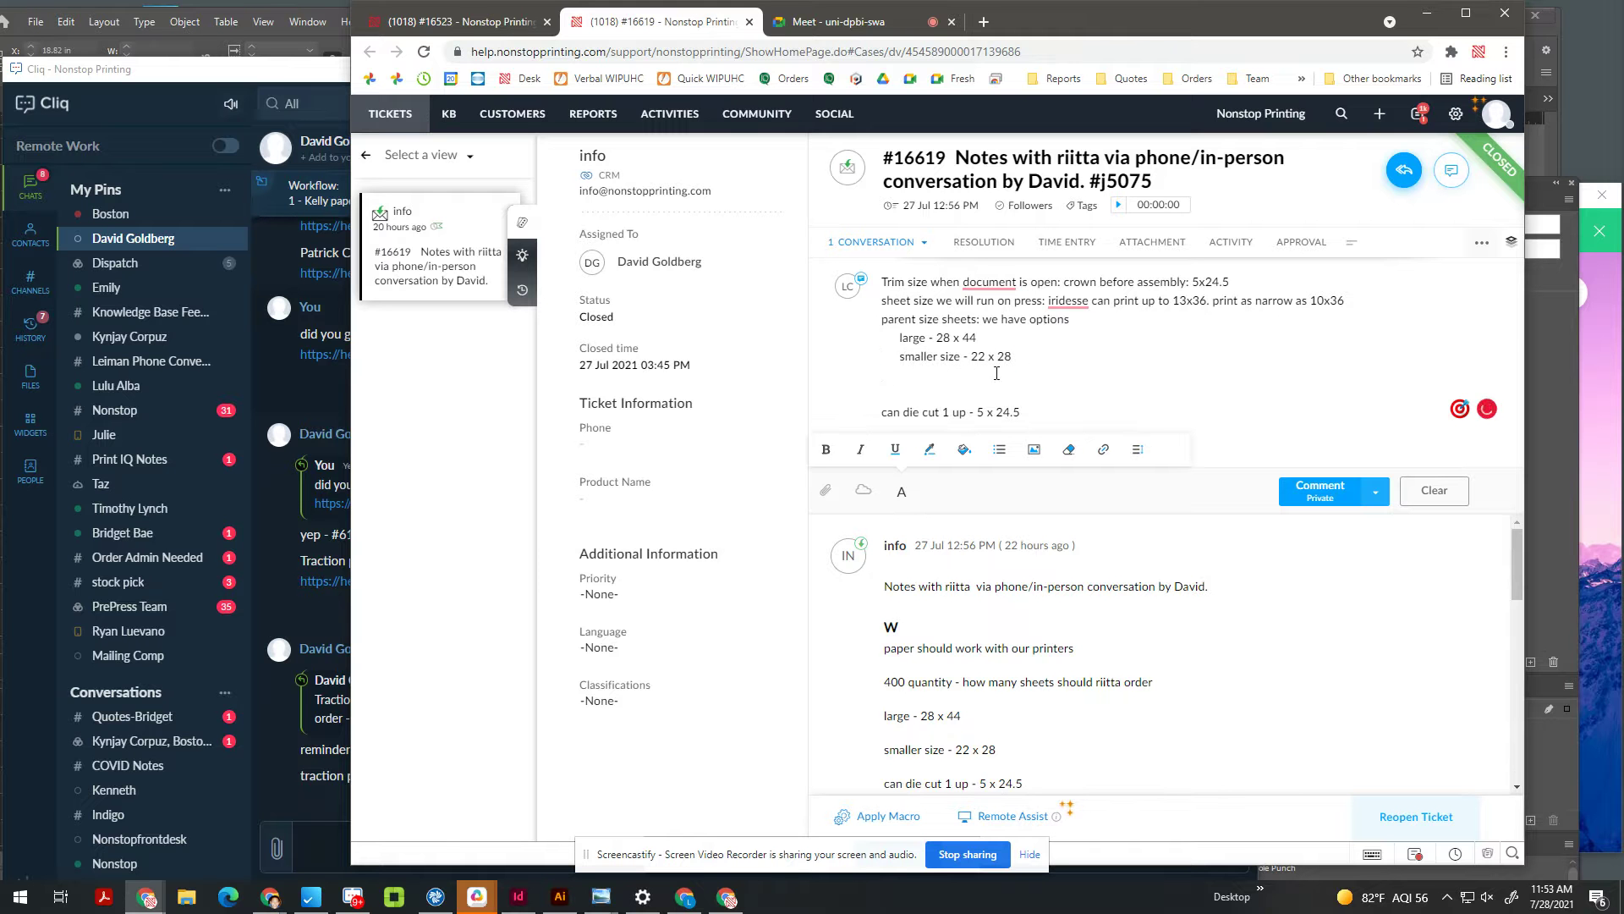
Step: Switch to InDesign and create a new document at the crown's trim size, 5 in wide and 24.5 in high
drag(1055, 394, 877, 291)
click(1093, 356)
drag(1231, 282, 1193, 285)
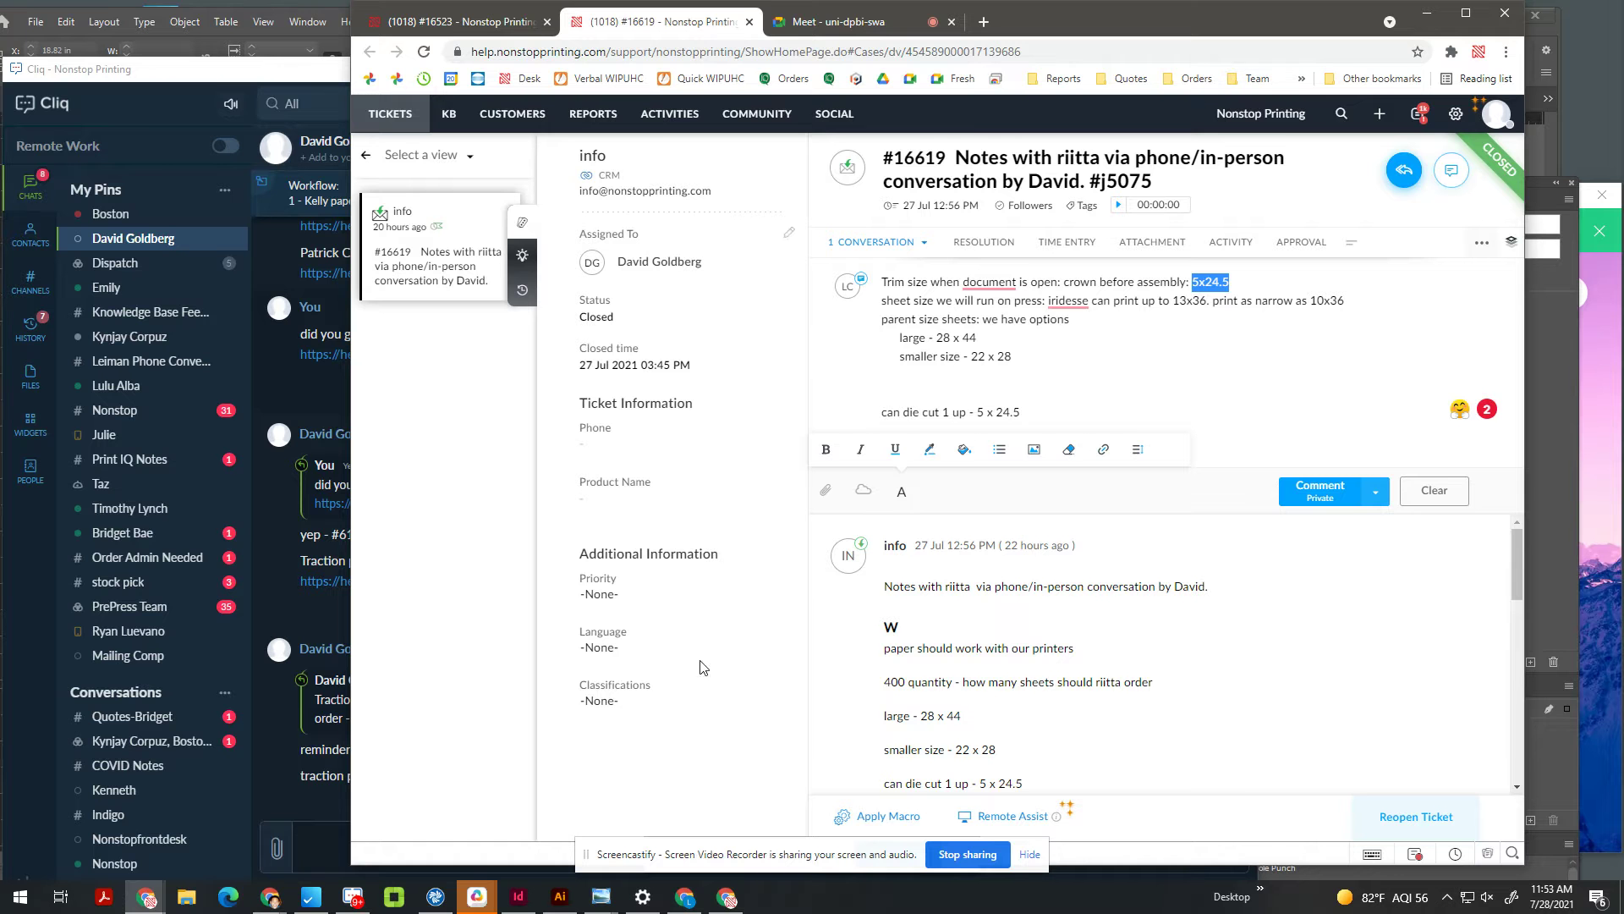
click(518, 897)
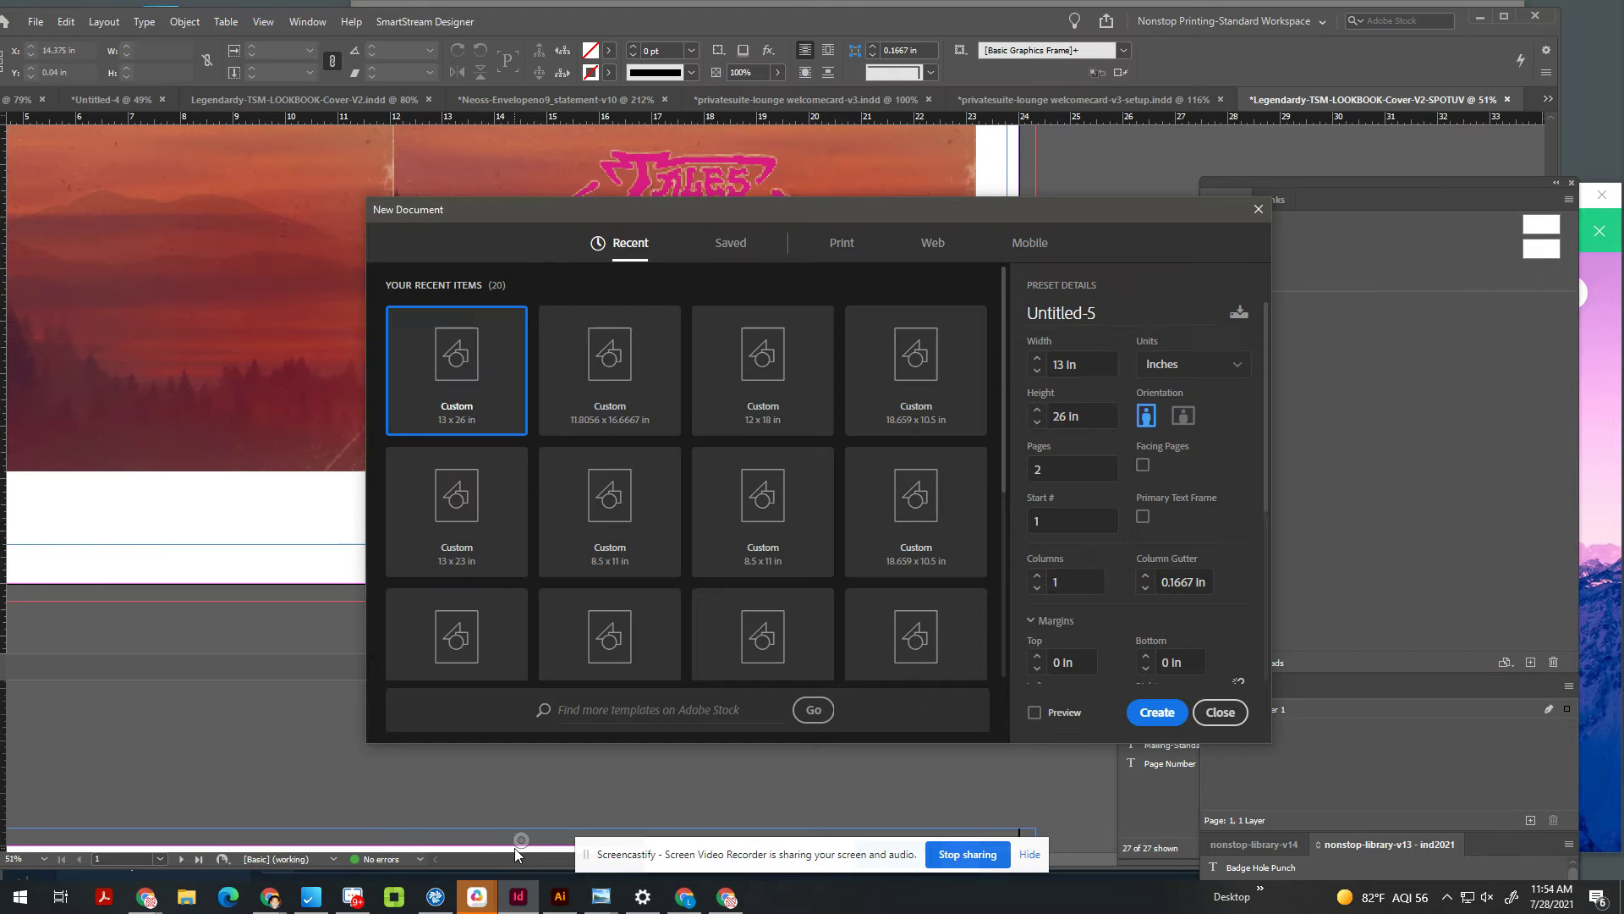
key(alt+Tab)
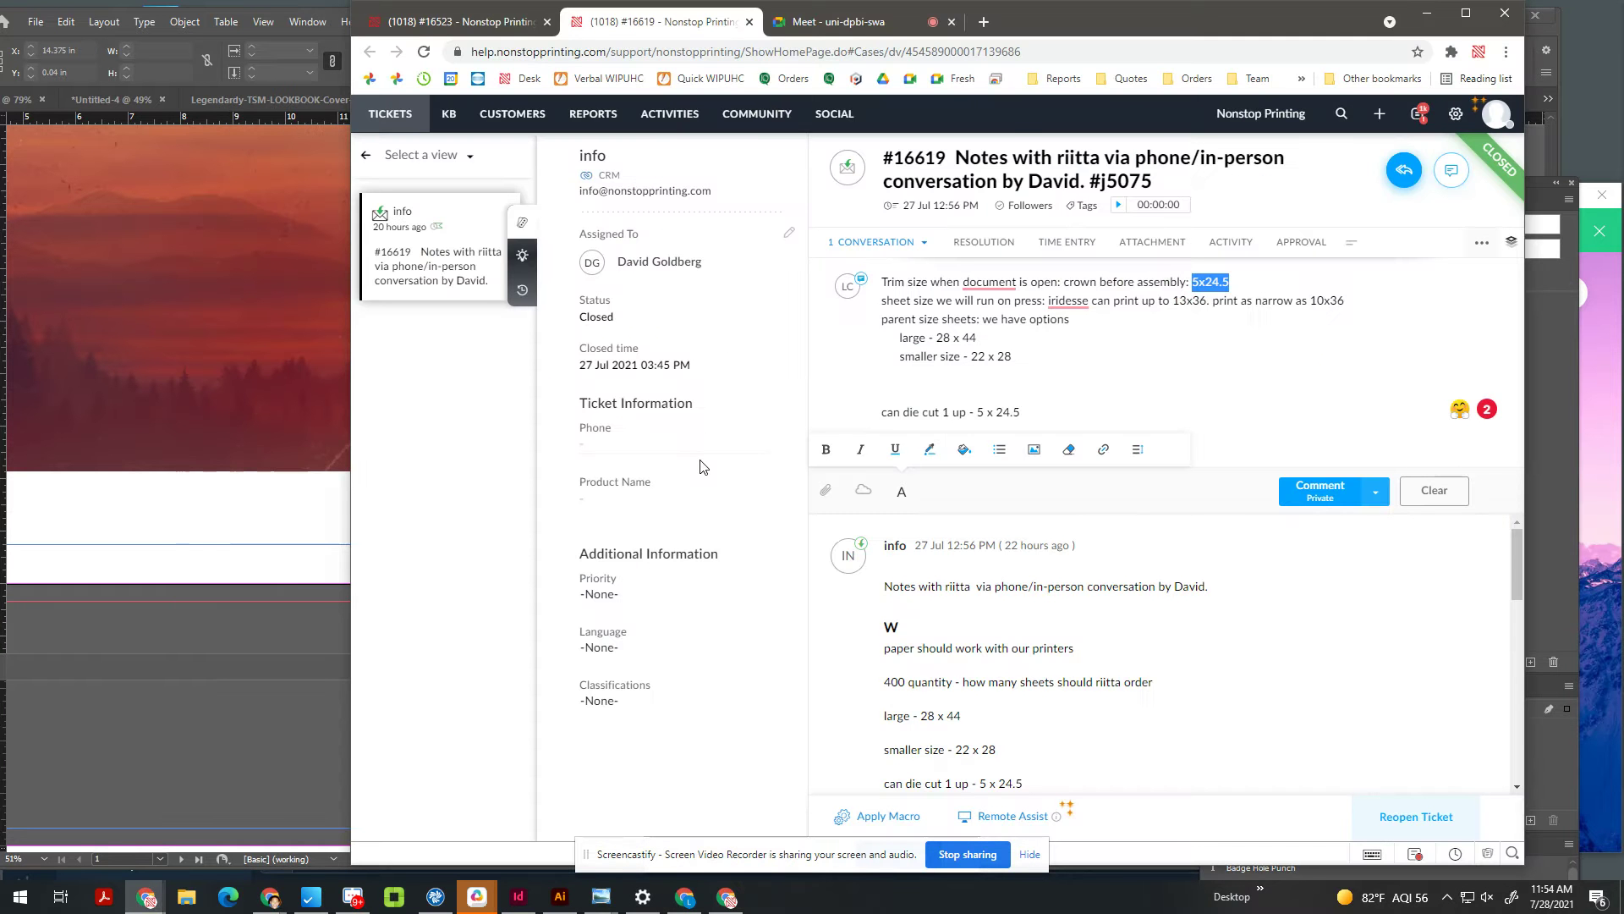
key(alt+Tab)
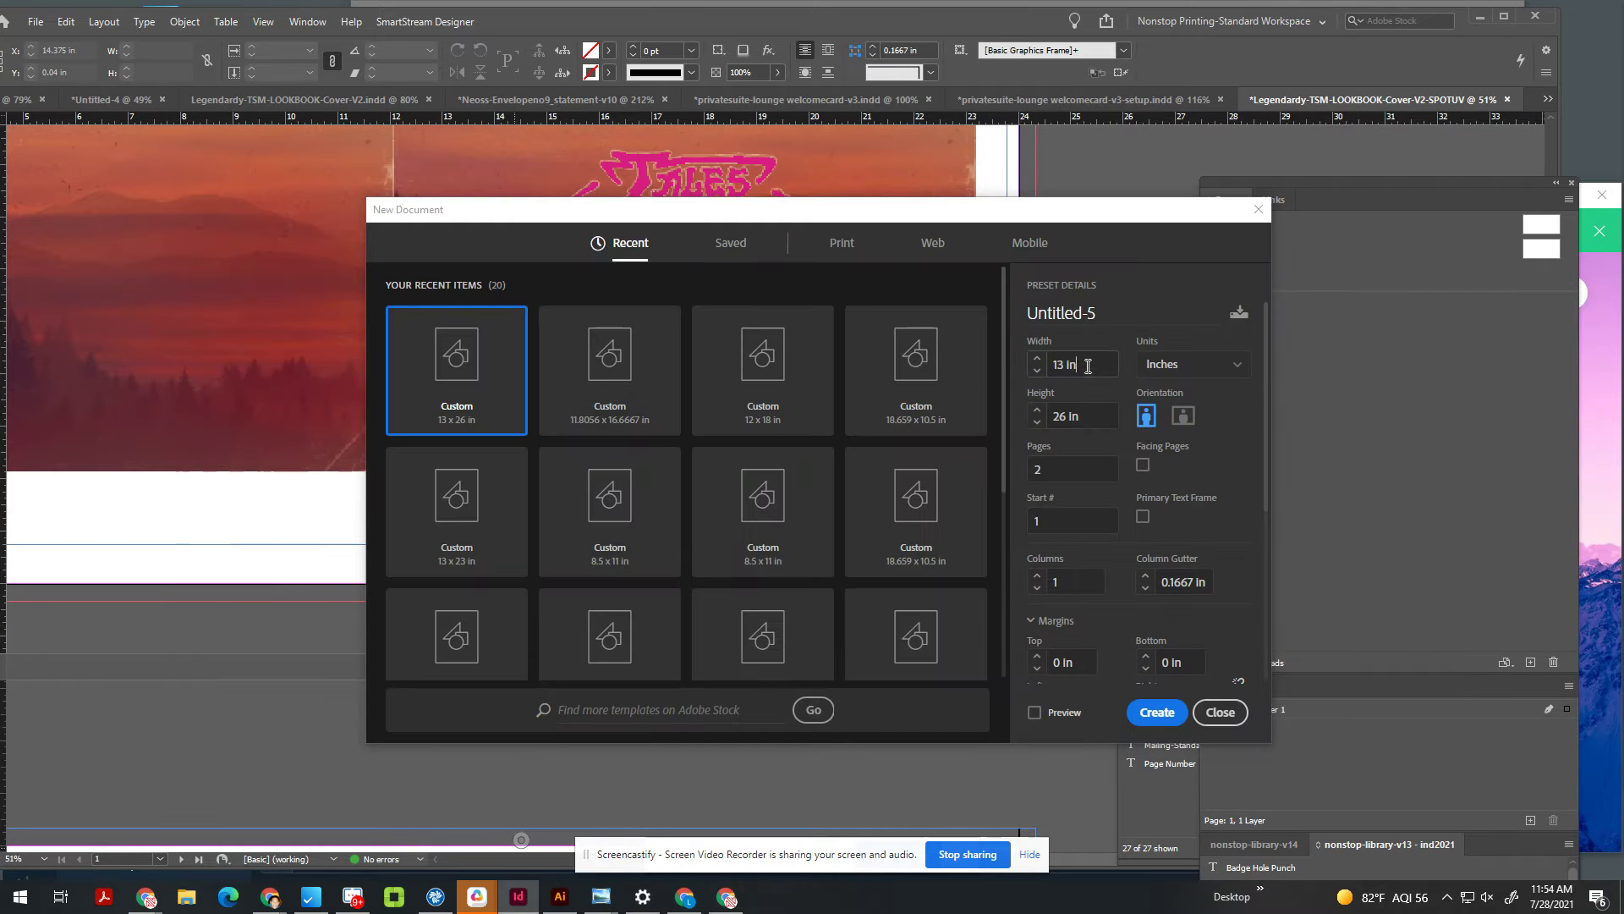
click(1083, 365)
text(5)
key(Tab)
text(24.5)
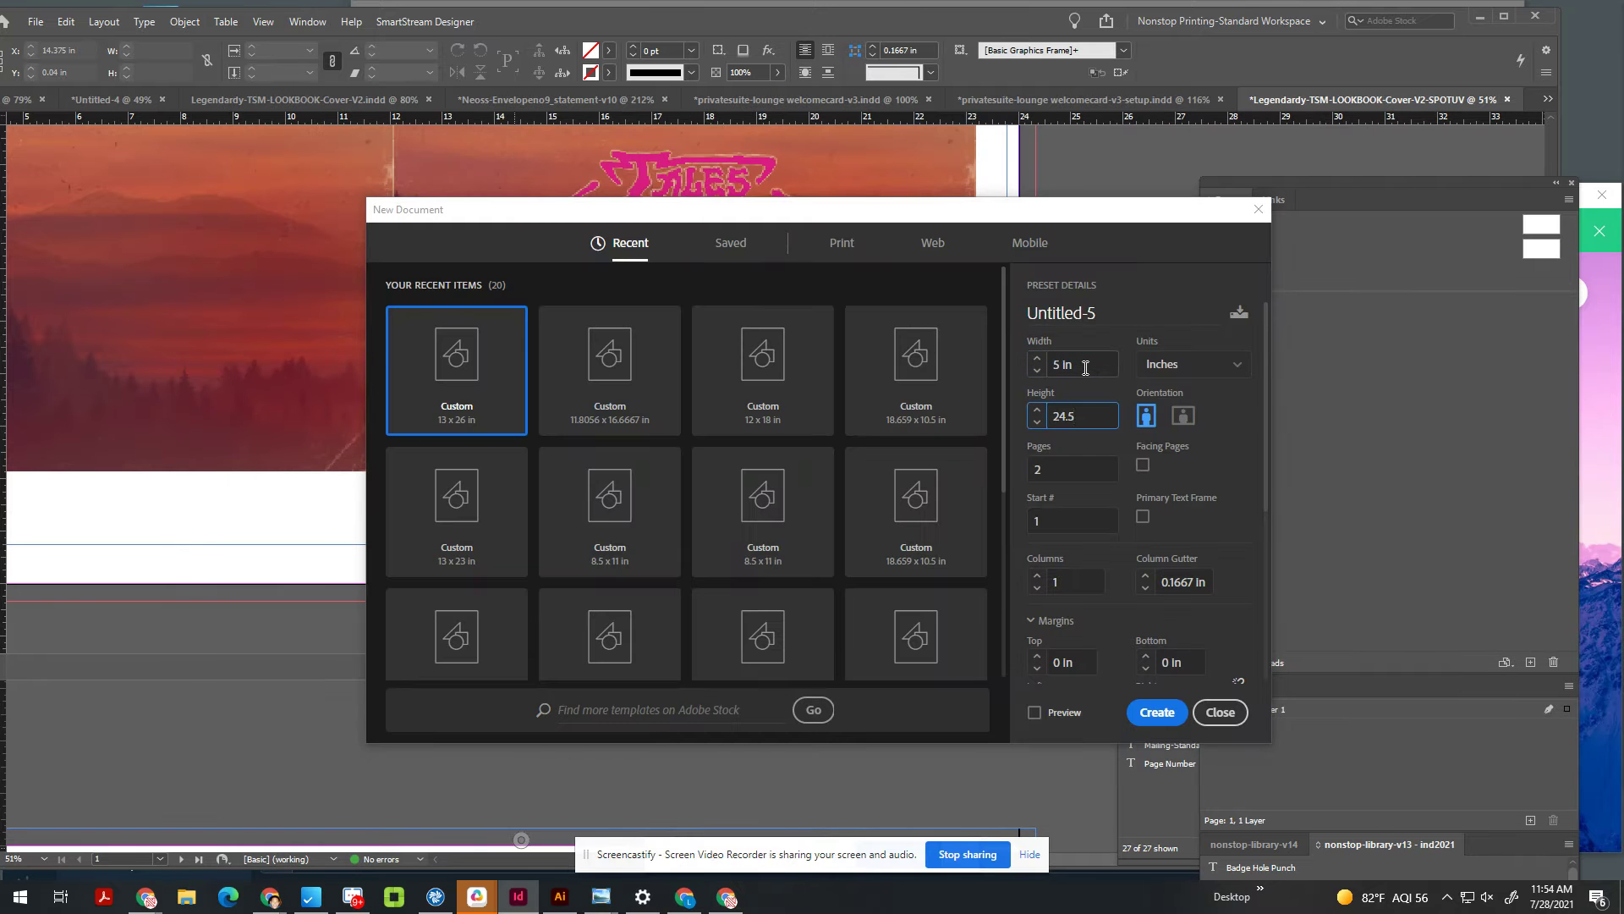
key(Return)
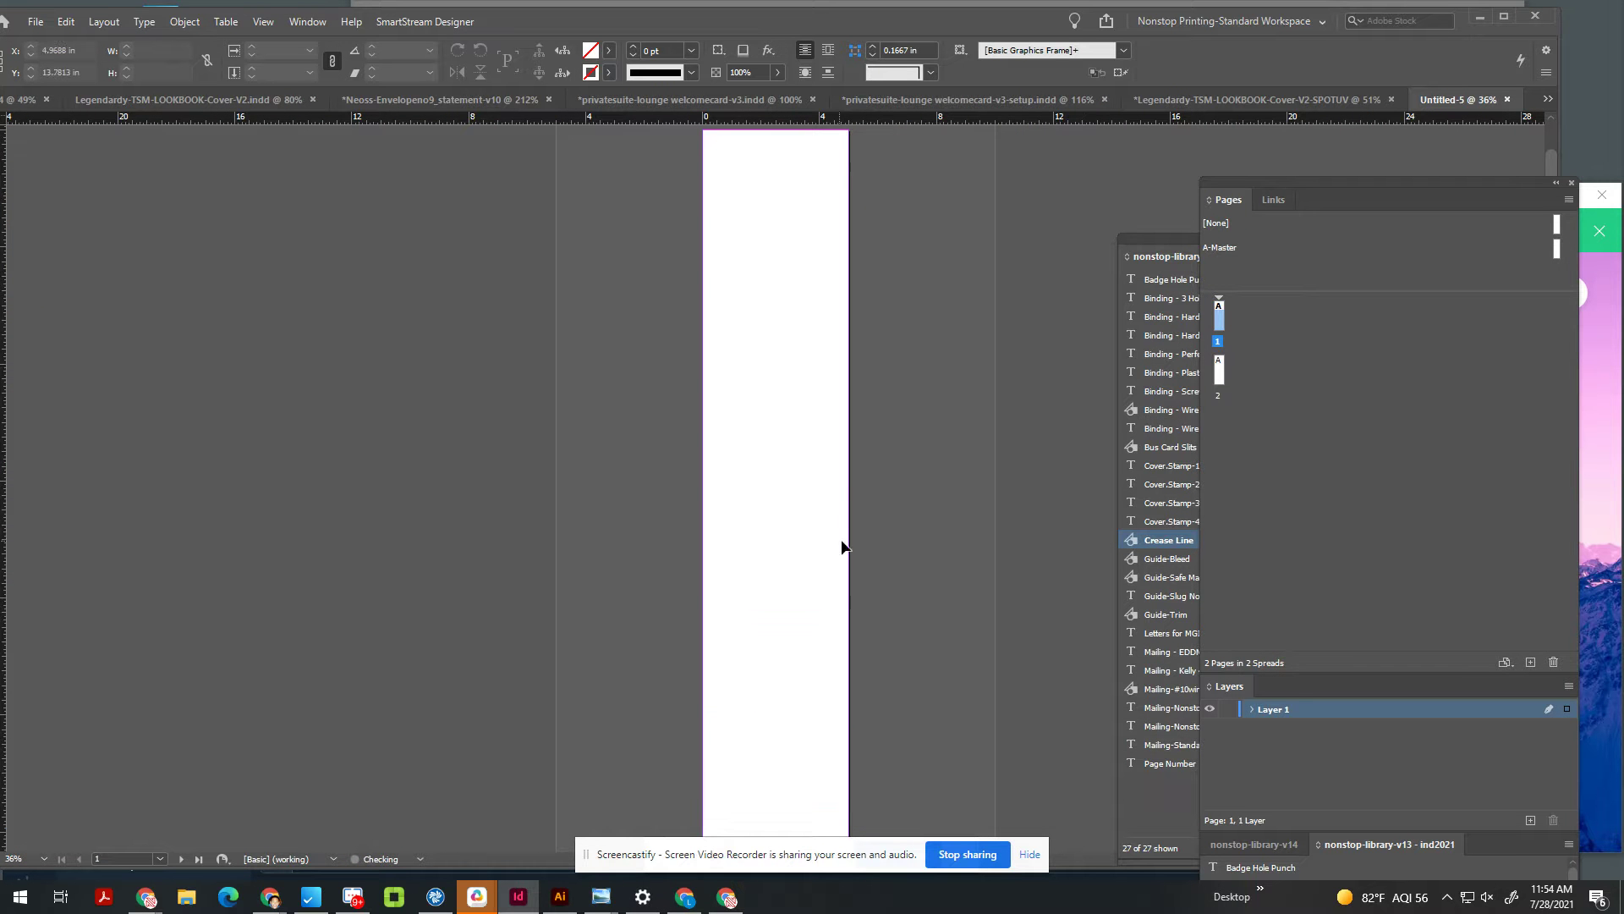
Step: Check the new document's page size in its document setup
scroll(941, 607, up, 3)
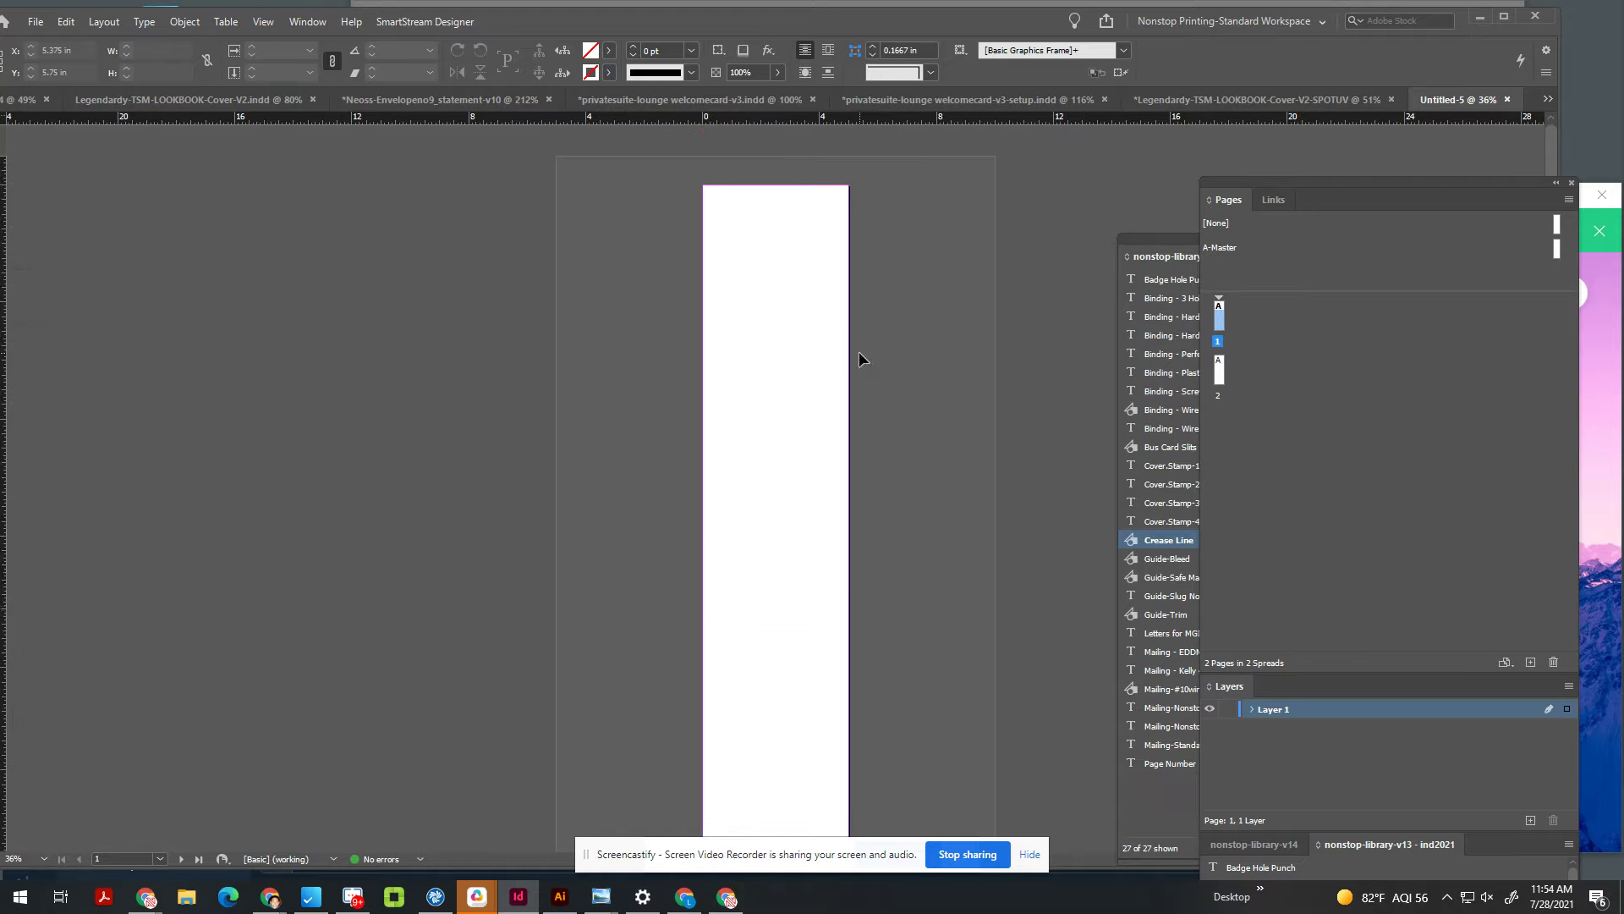
key(ctrl+alt+p)
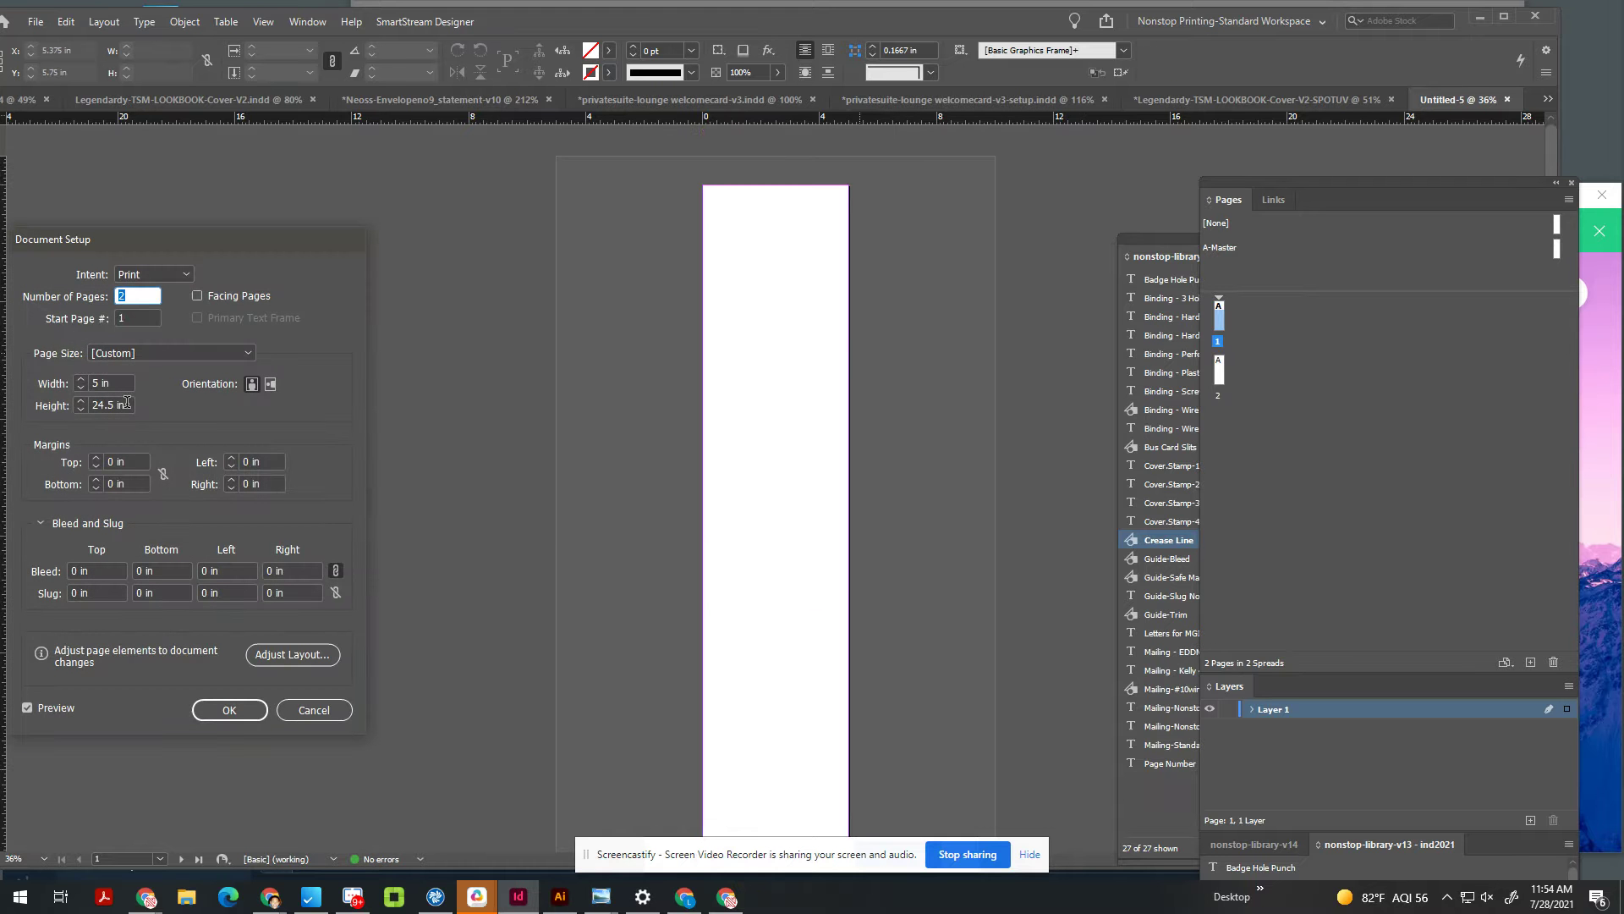
key(Return)
Step: Open the SmartStream Designer imposition settings and set the sheet height to 36 in
click(450, 23)
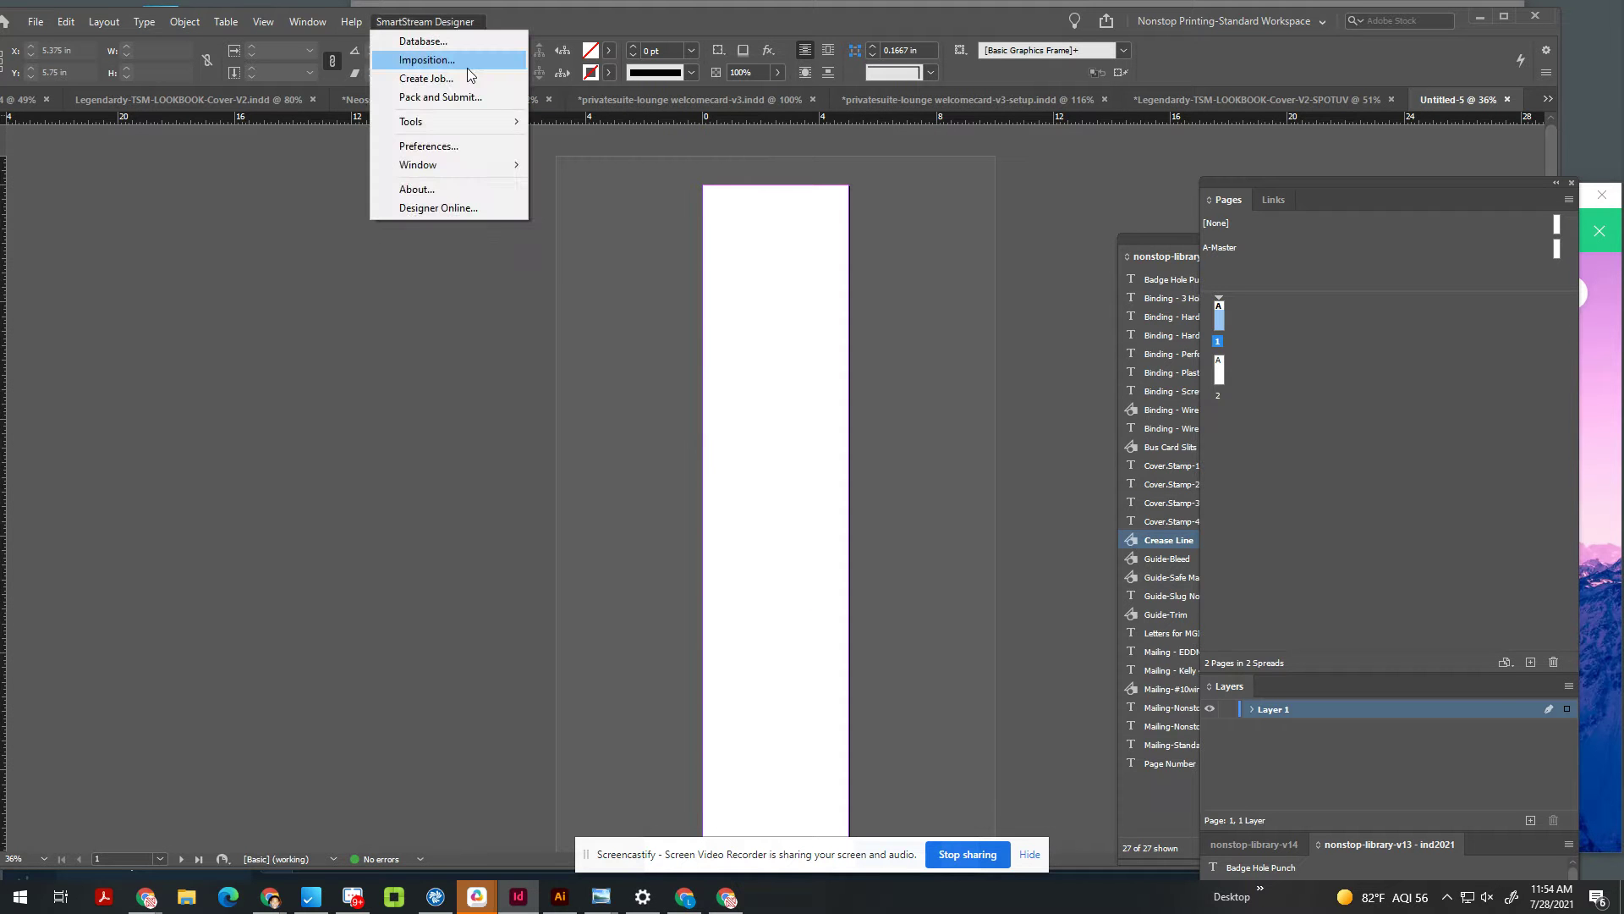
click(457, 60)
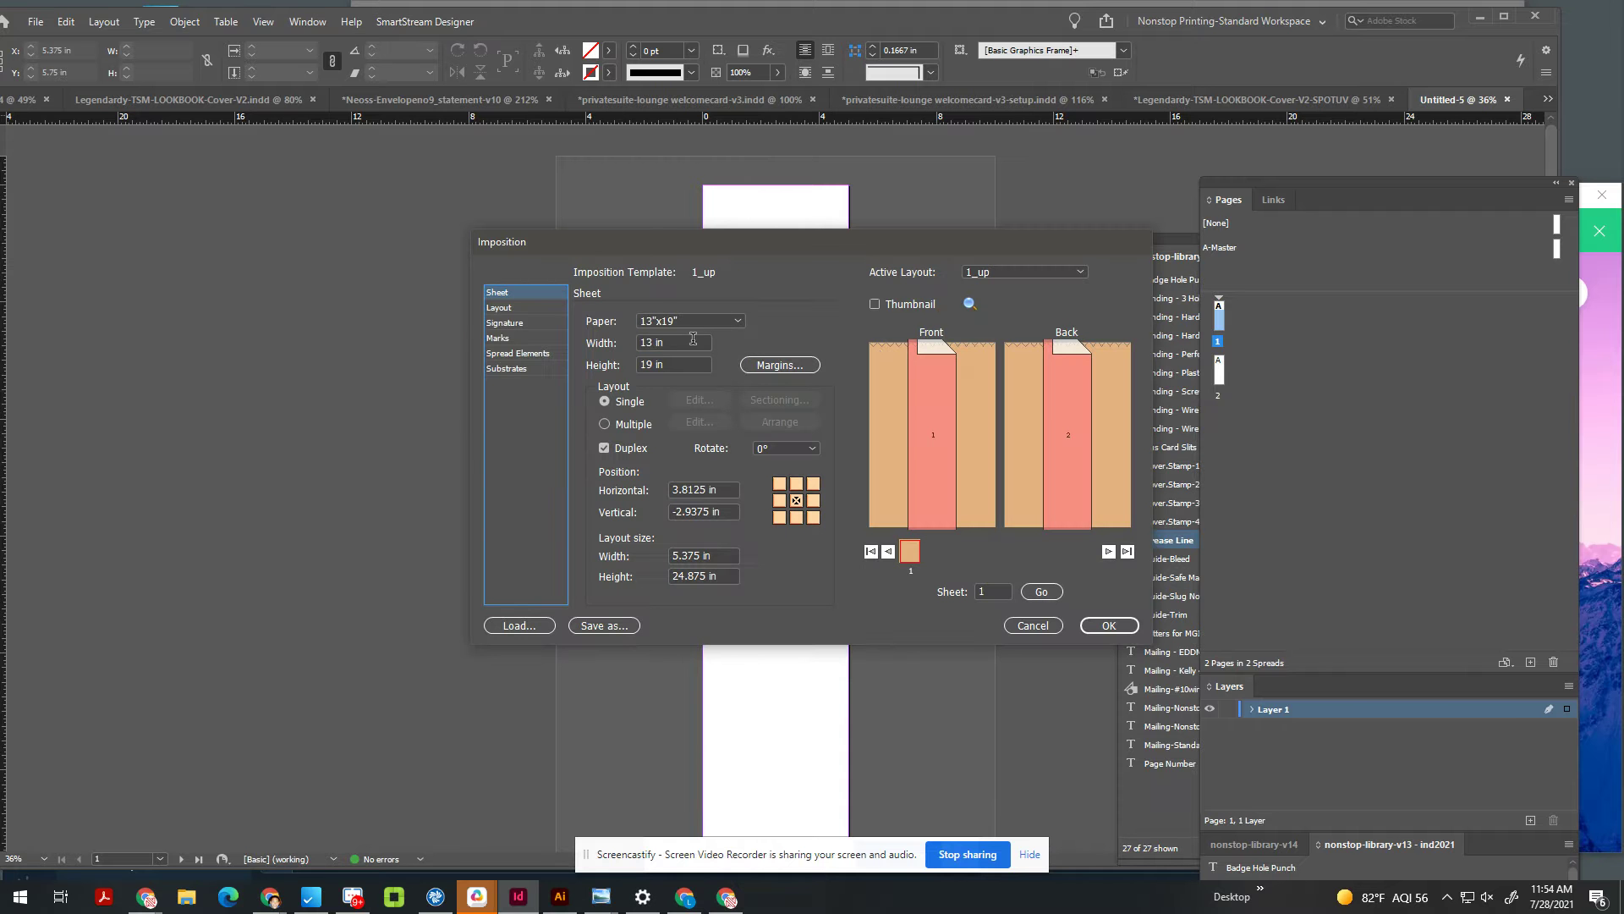
click(691, 342)
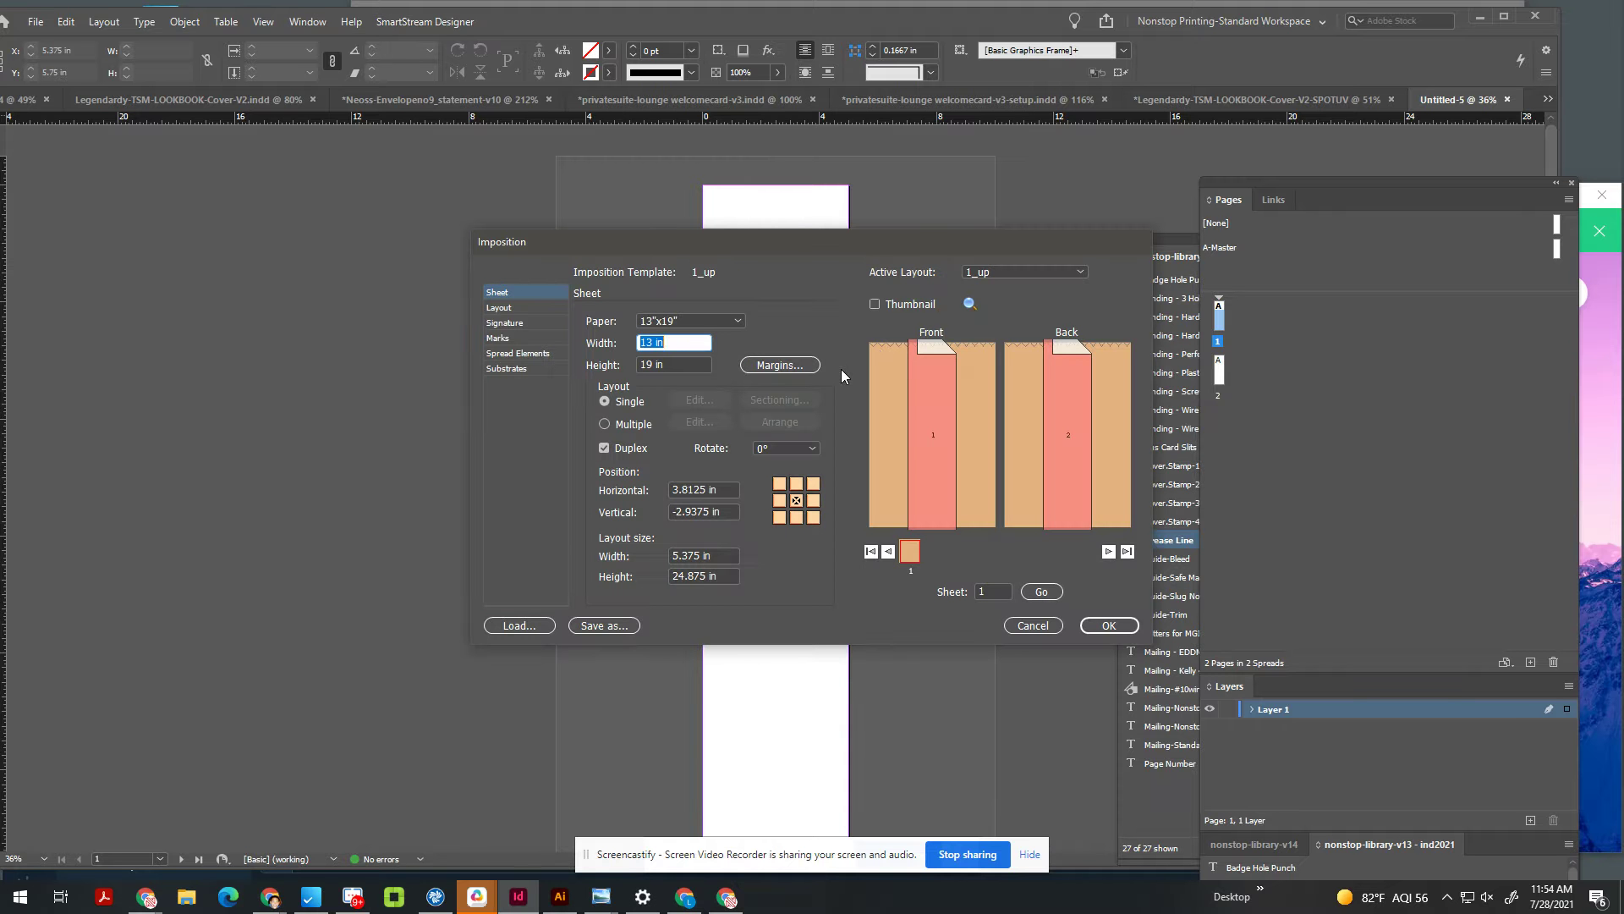
key(Tab)
text(36)
key(Tab)
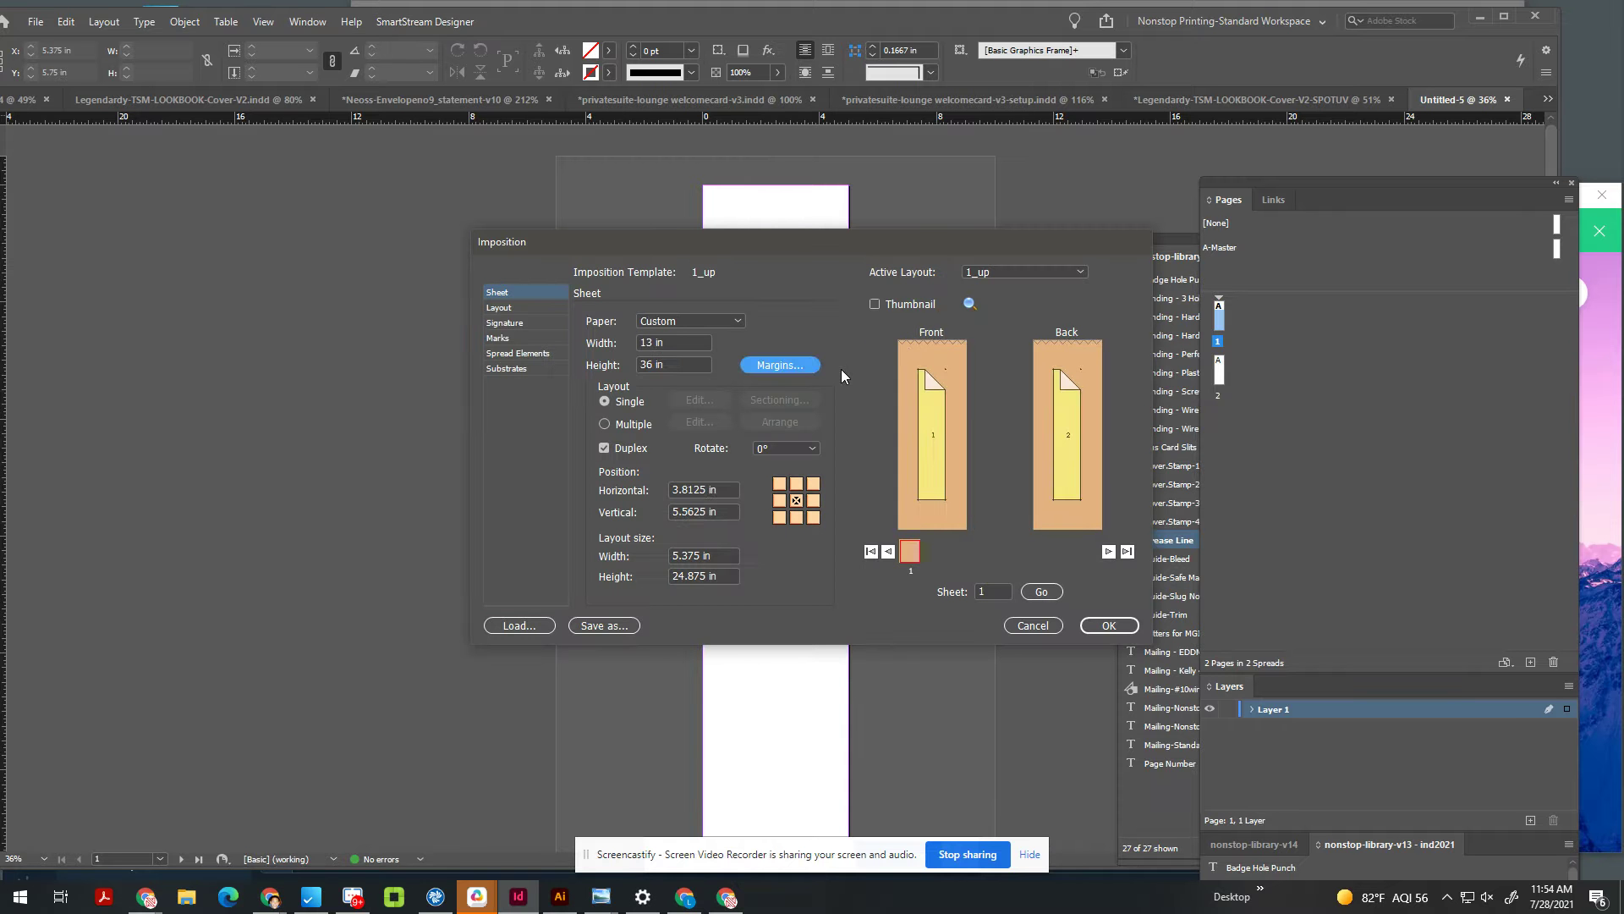
Step: Apply the best-fit step and repeat to the imposition layout, giving 2 horizontal by 1 vertical
click(508, 308)
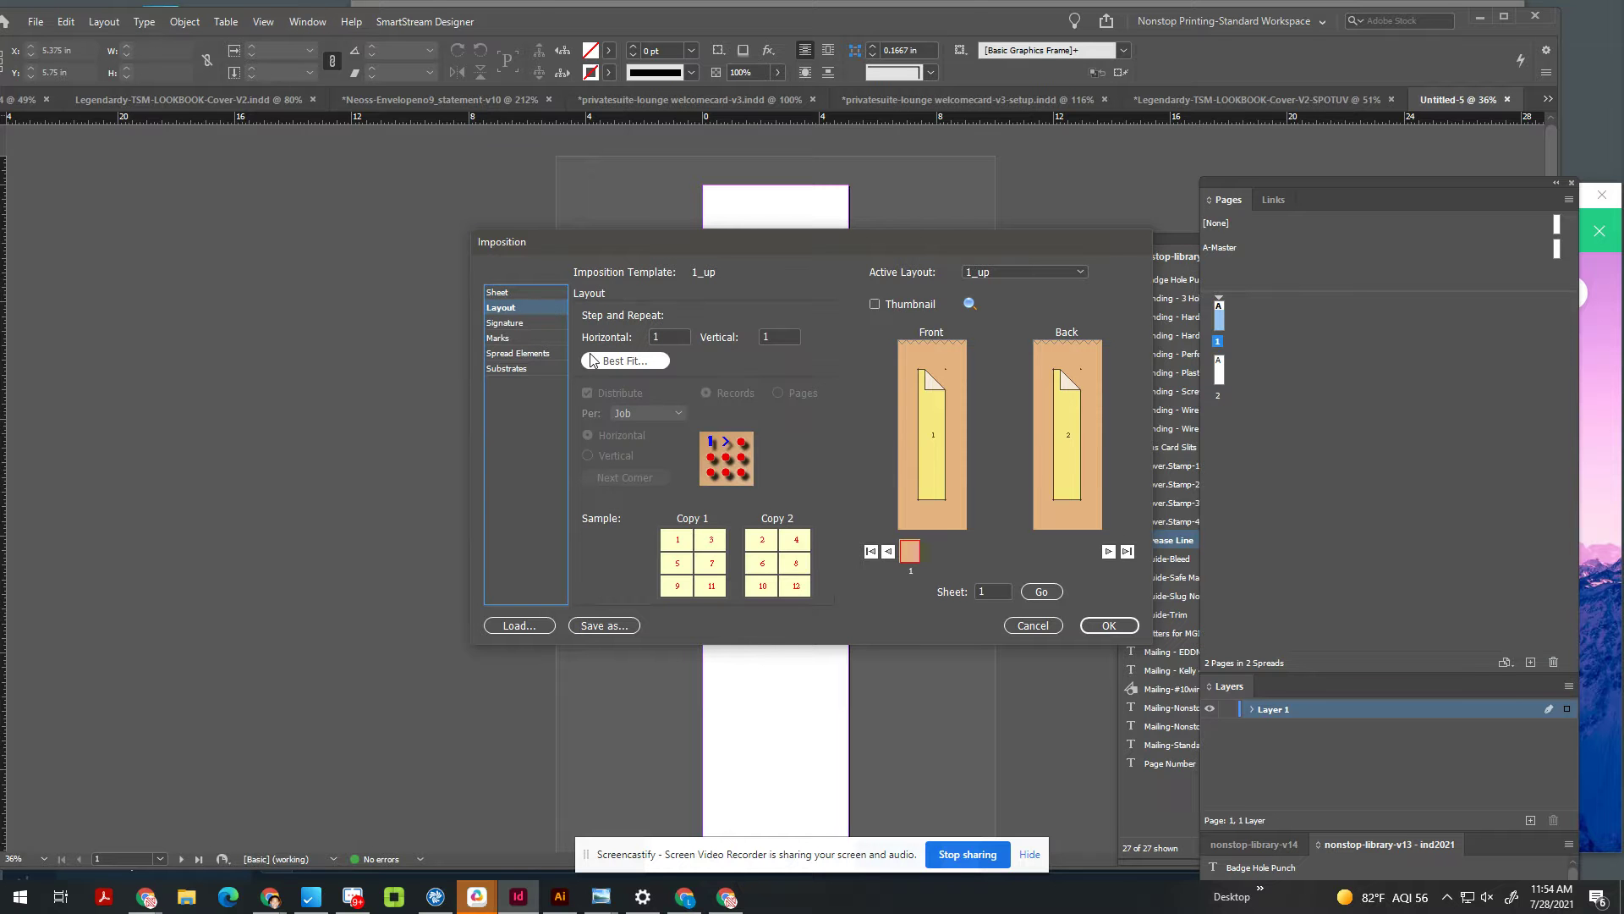
click(625, 360)
click(888, 556)
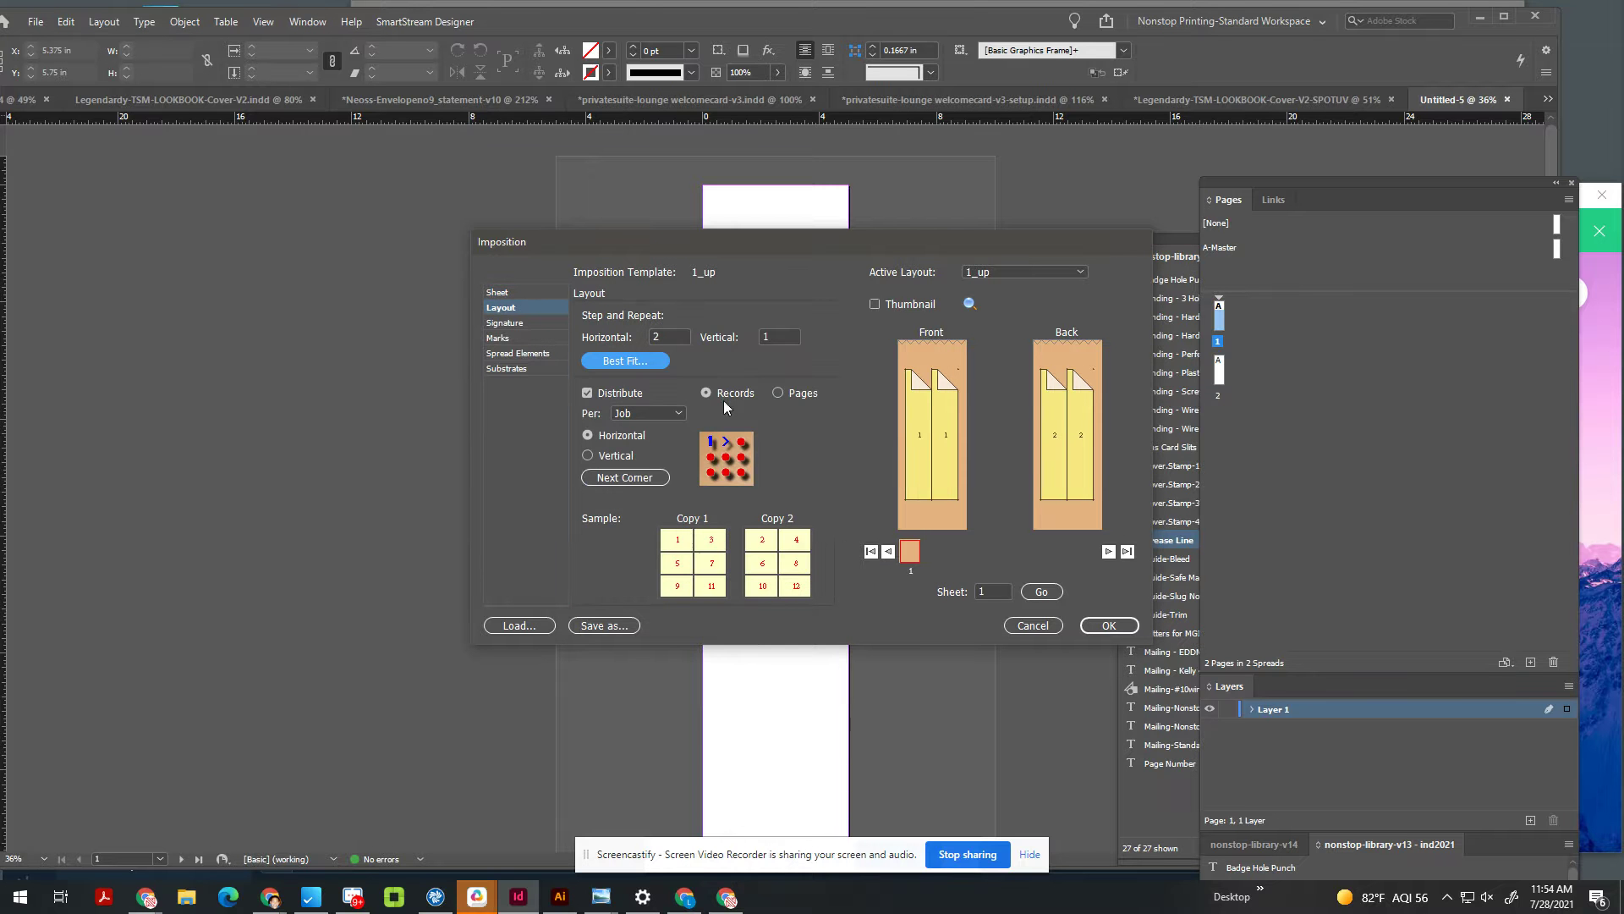
Step: Set the imposition sheet height to 26 in
click(535, 298)
click(591, 367)
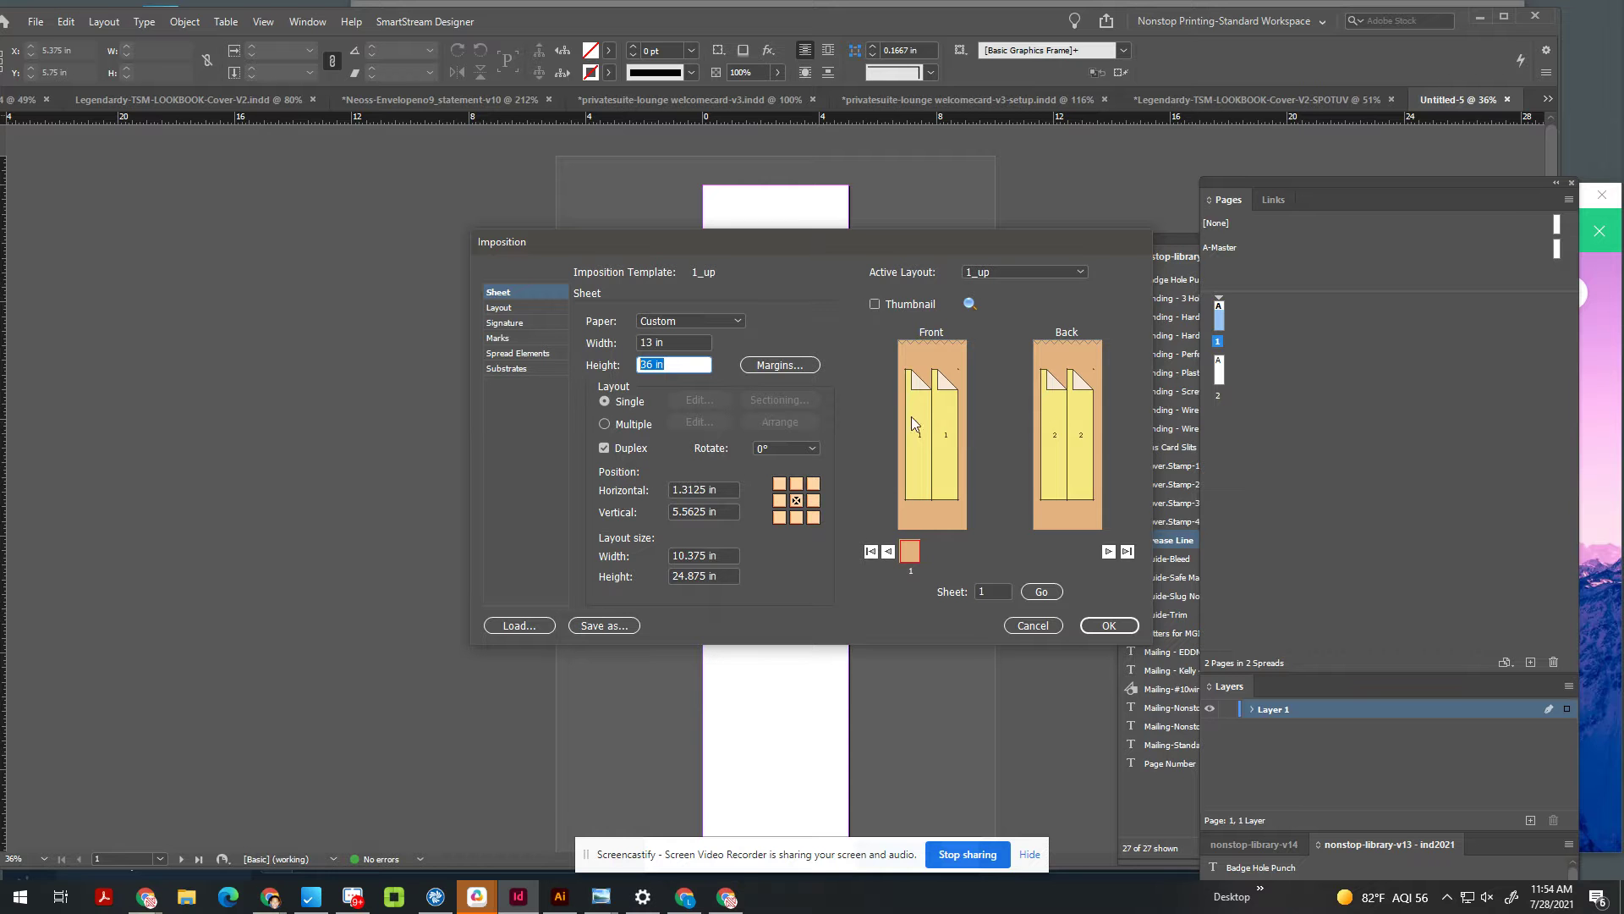
key(Right)
double_click(692, 368)
text(26)
key(Tab)
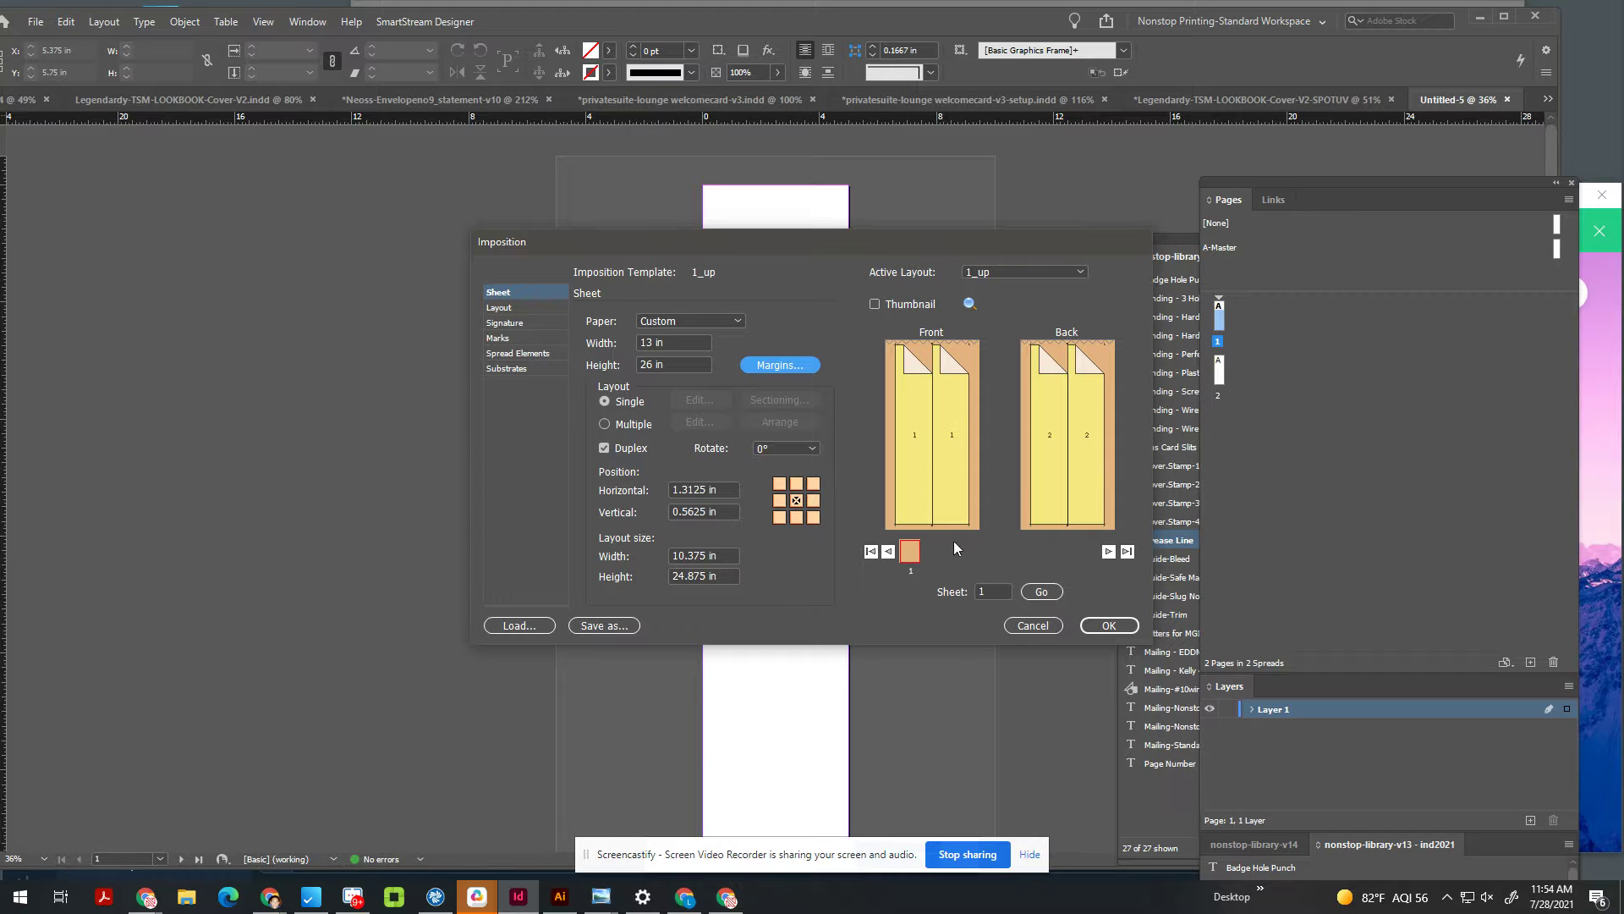
Step: Set the imposition's crop marks to Every Page and the bleed to 0.125 in
click(533, 353)
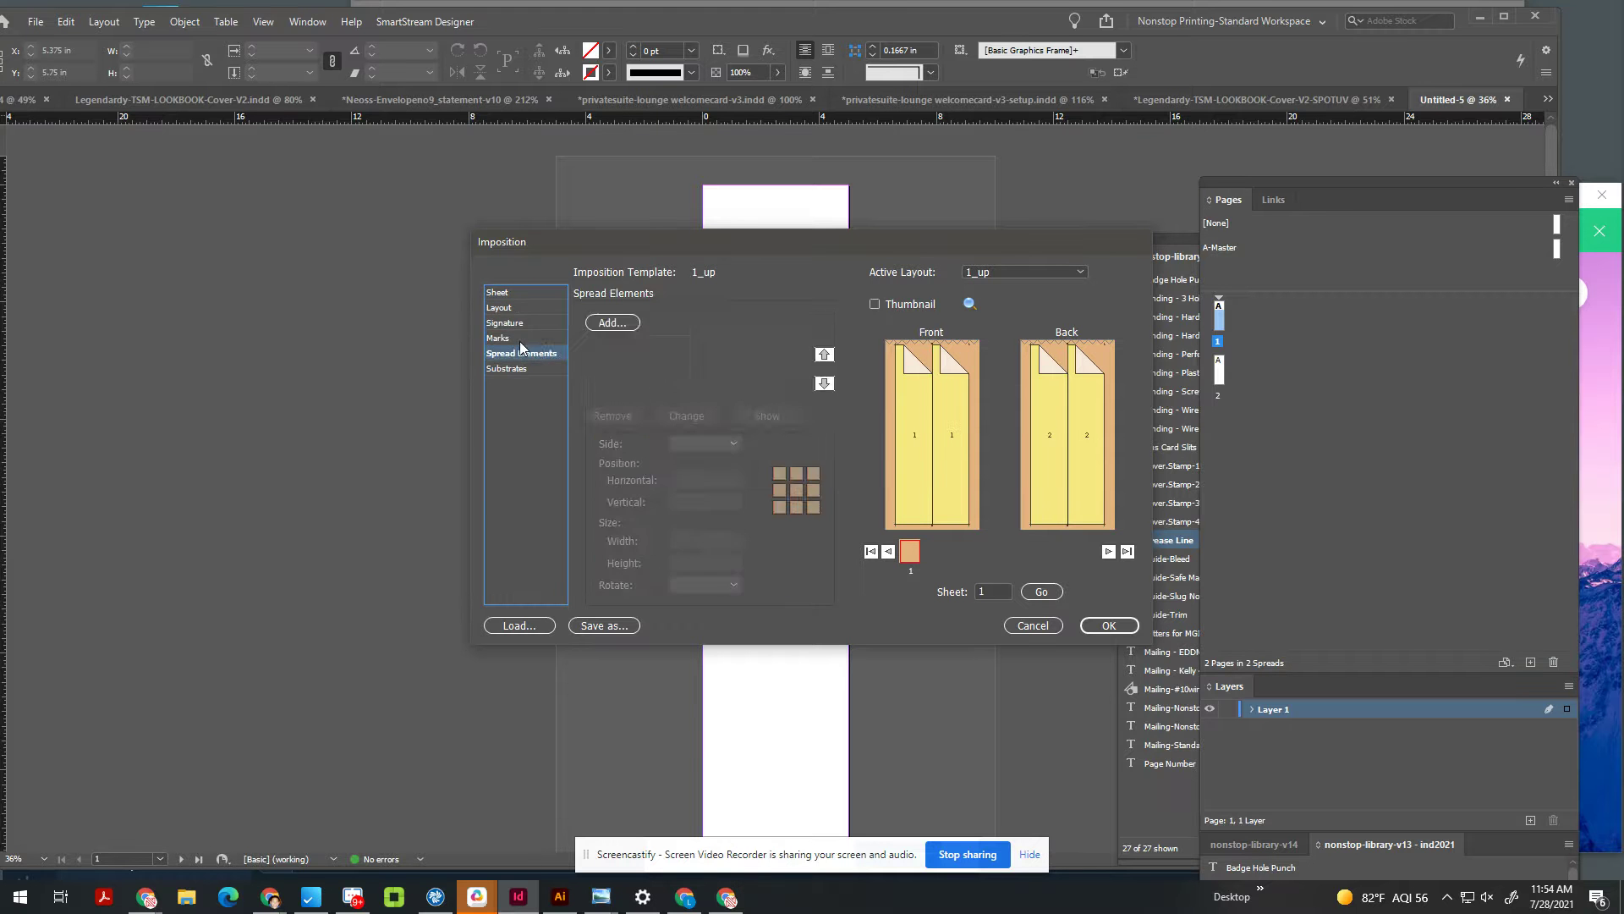
click(525, 337)
click(714, 327)
click(723, 360)
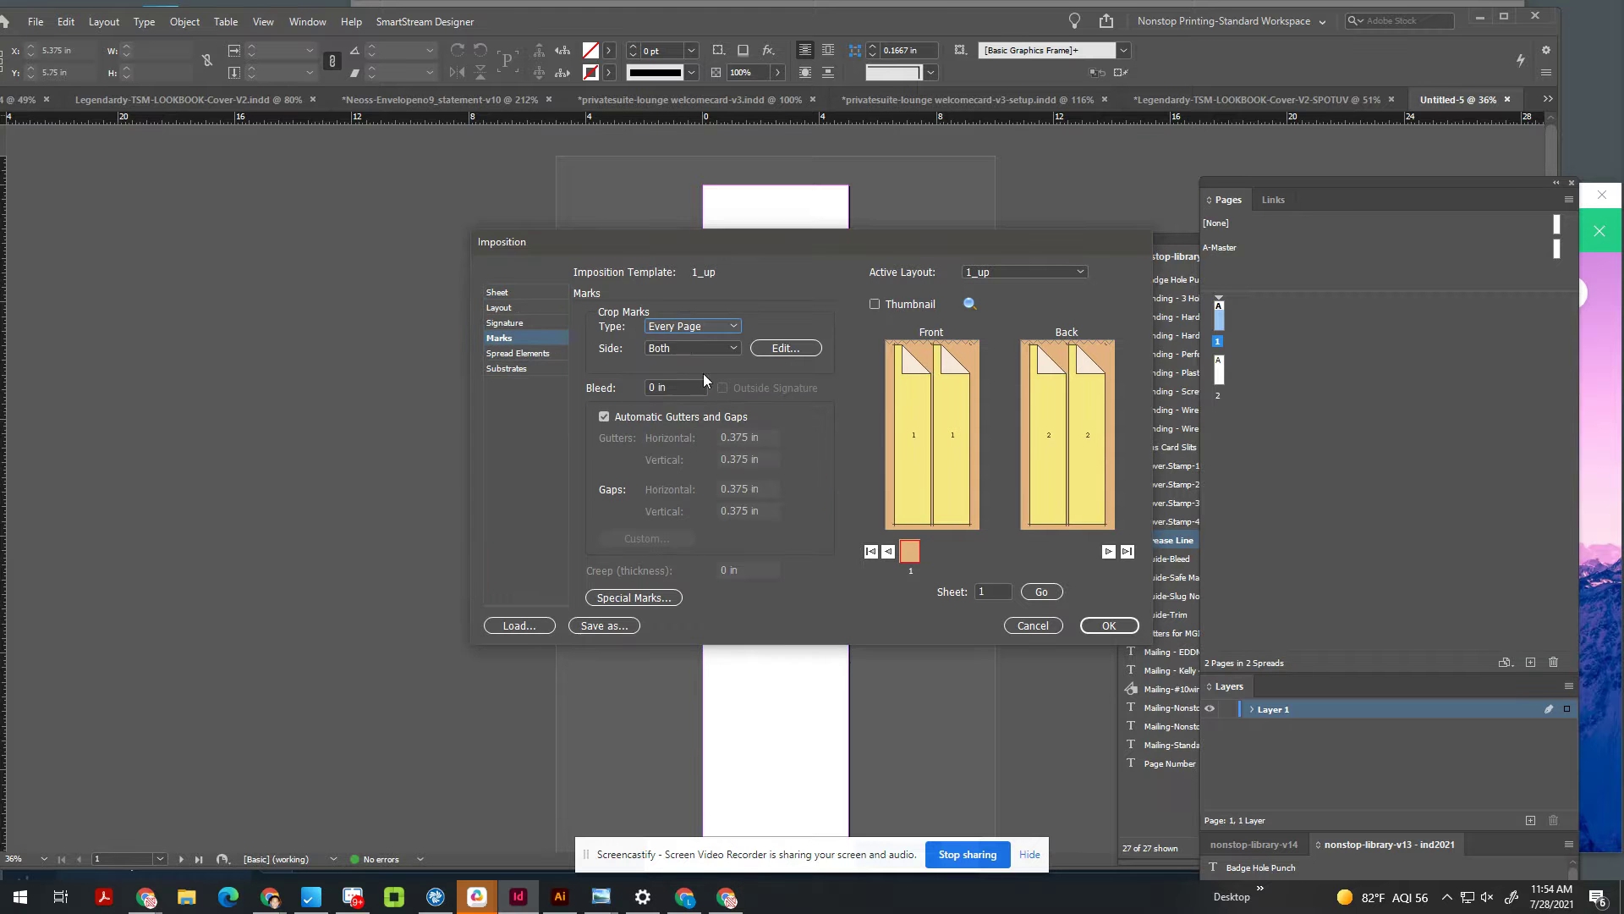
click(683, 390)
text(.125)
key(Tab)
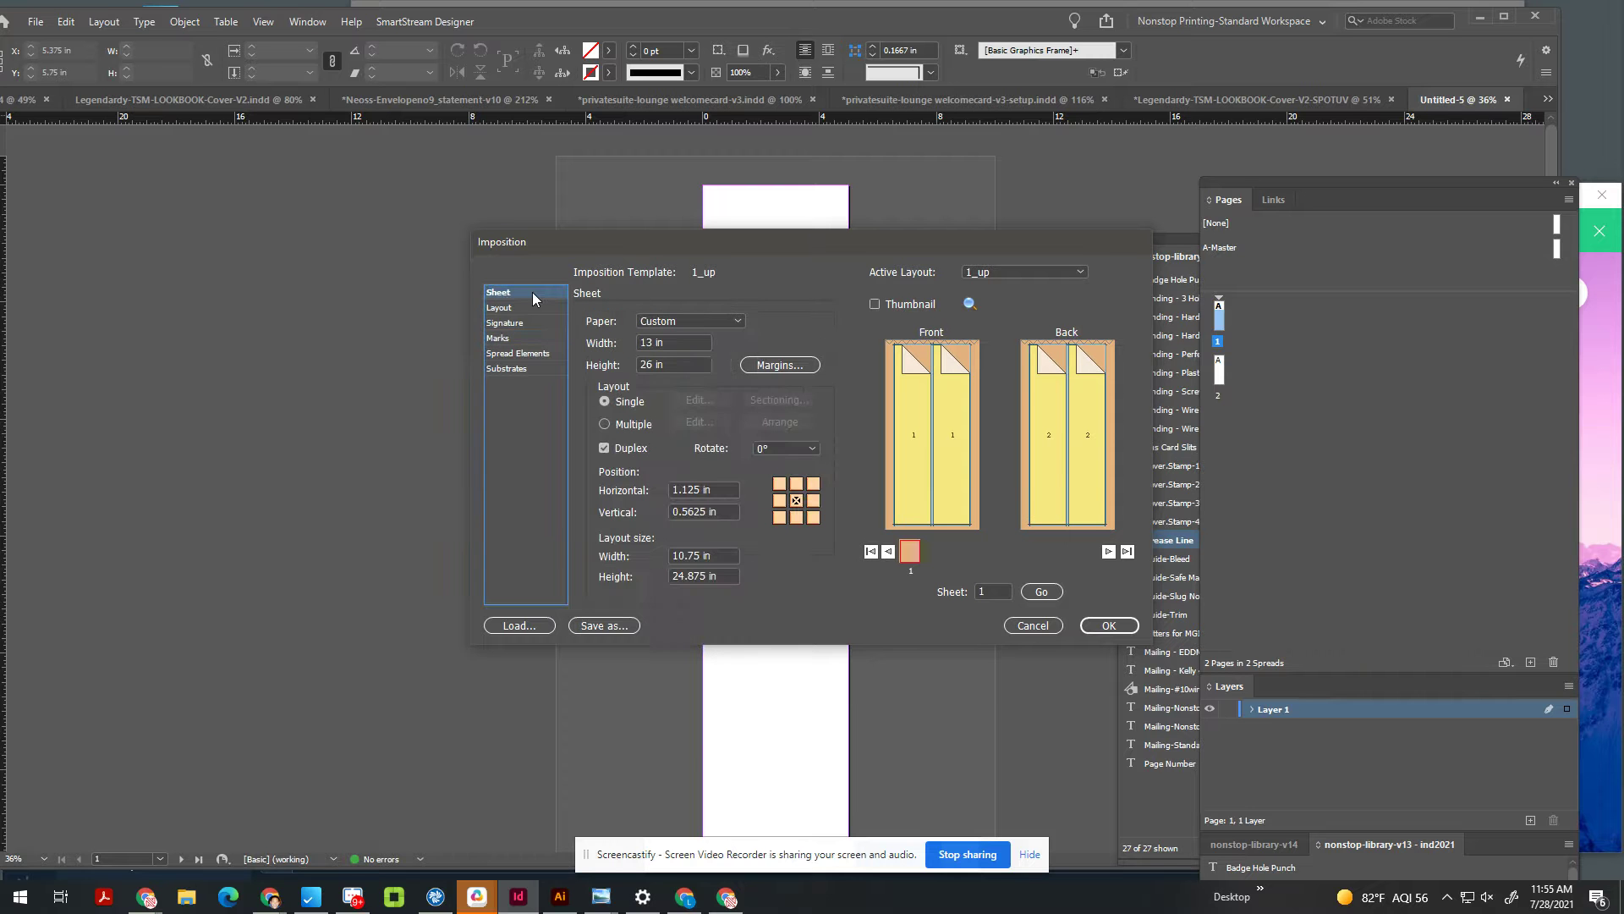
Step: Set the imposition sheet width to 12 in
key(Tab)
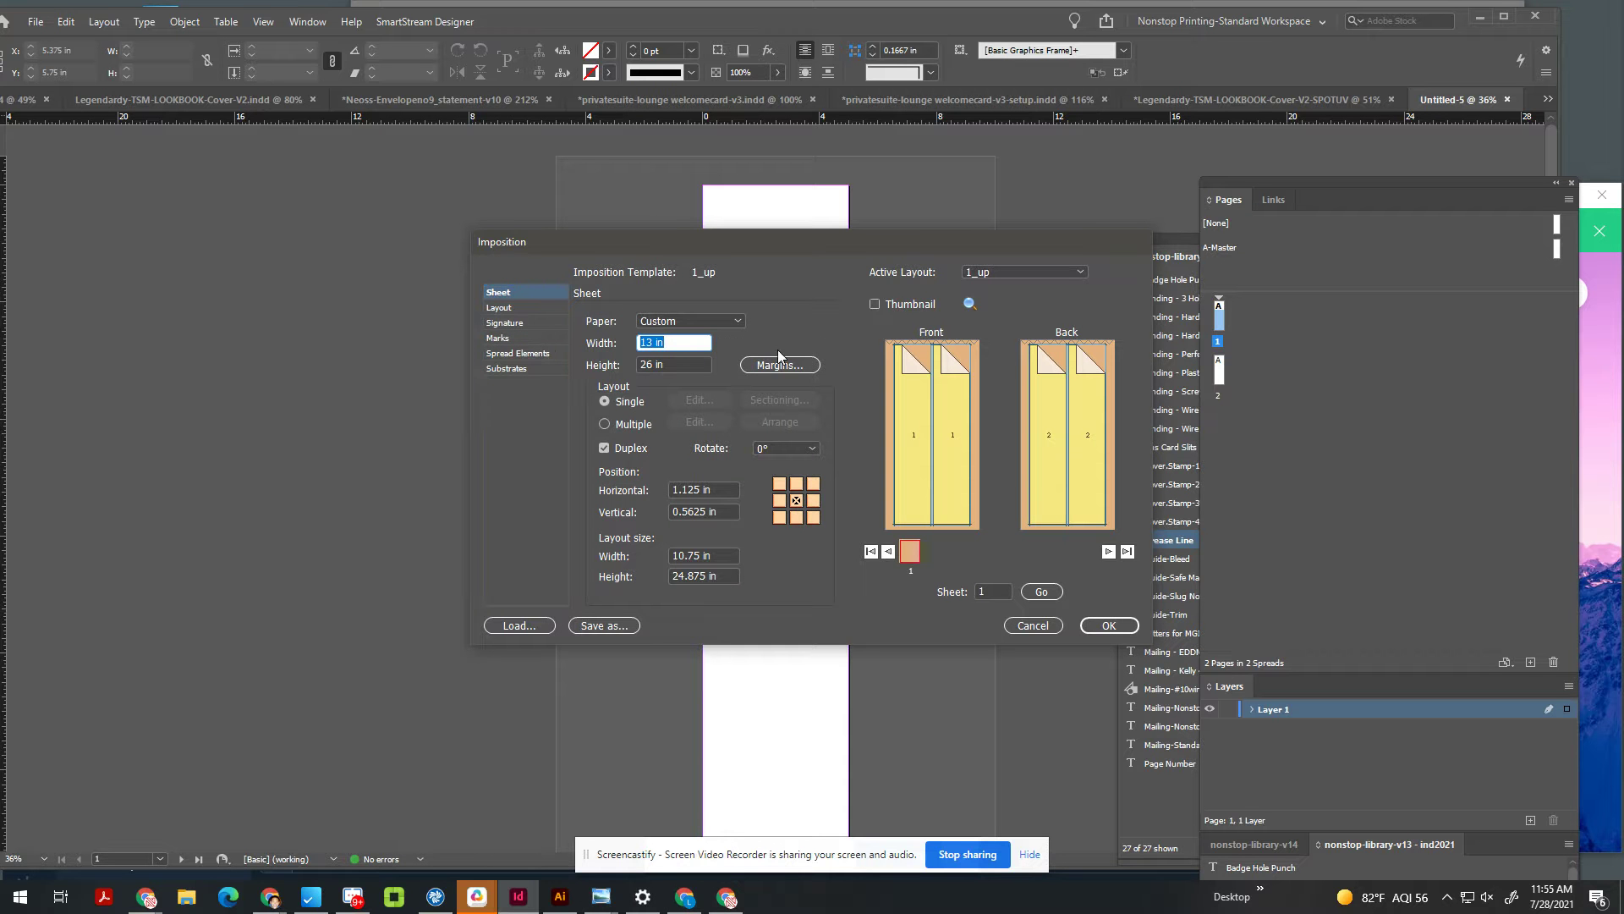
text(12)
key(Tab)
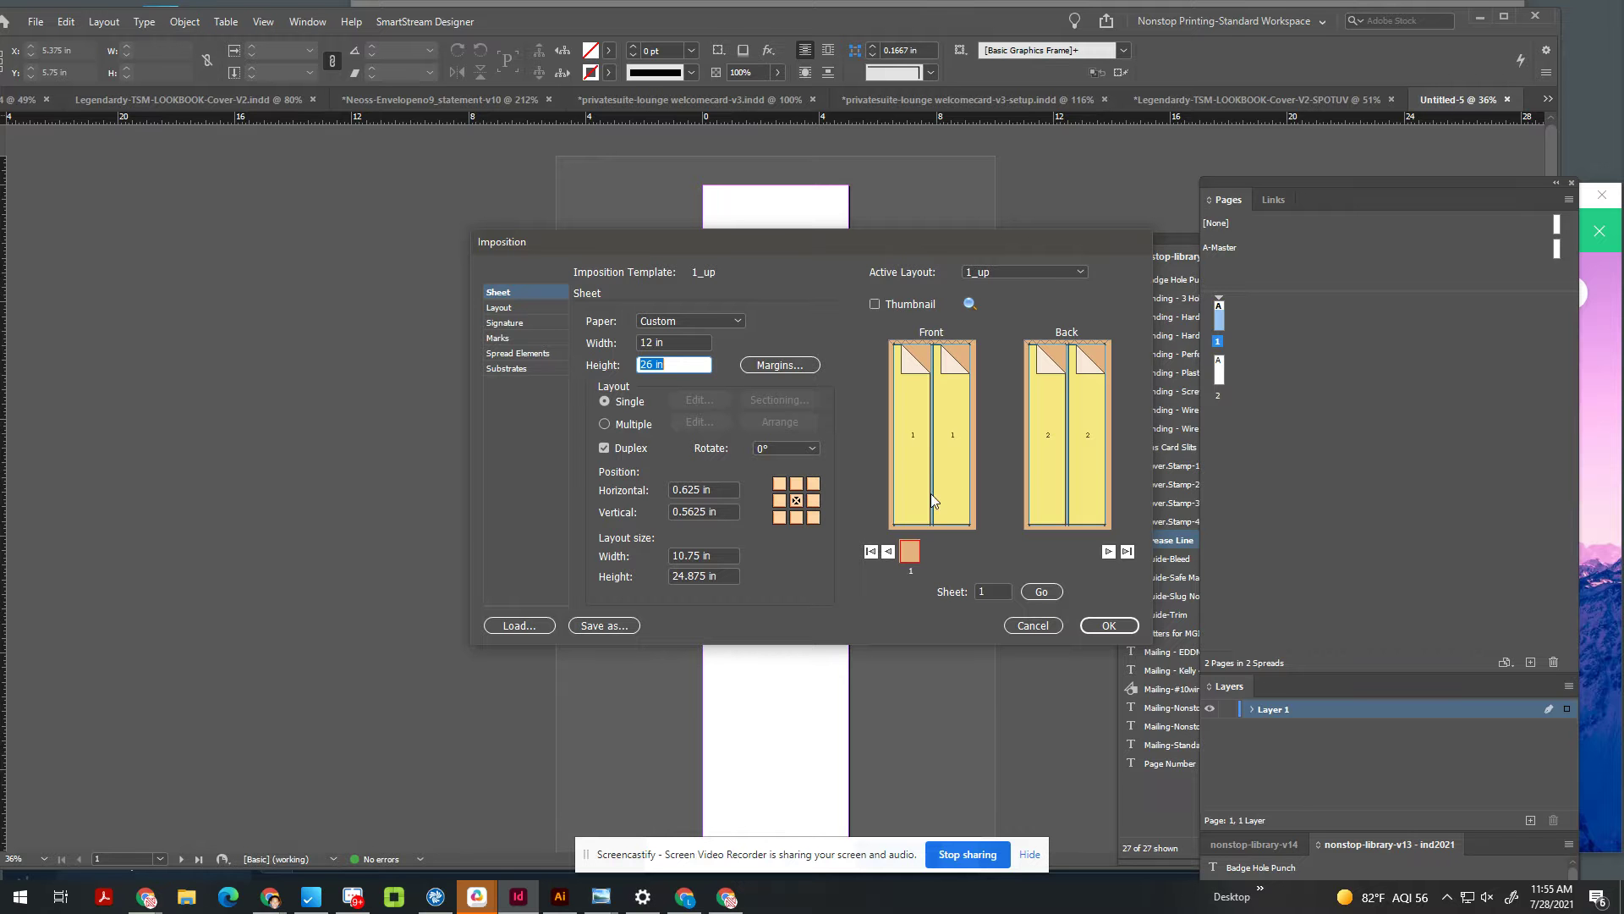
Step: Turn off automatic gutters and gaps in the imposition marks settings and set the vertical gap to 1 in
click(526, 323)
click(521, 338)
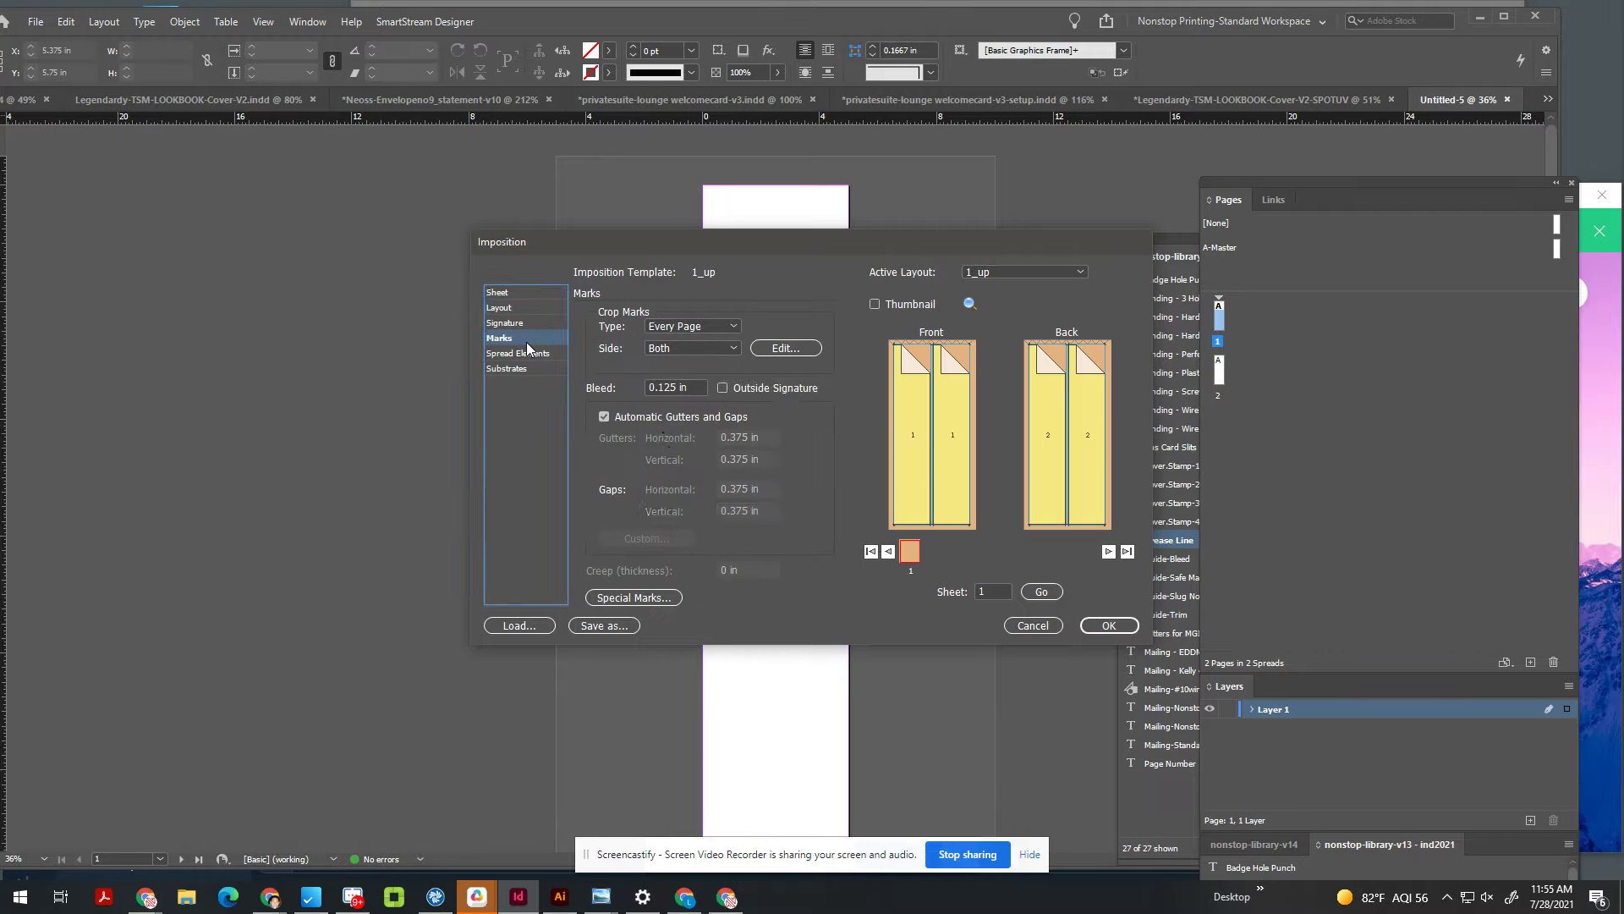
click(653, 416)
drag(721, 511, 774, 511)
text(2)
key(Tab)
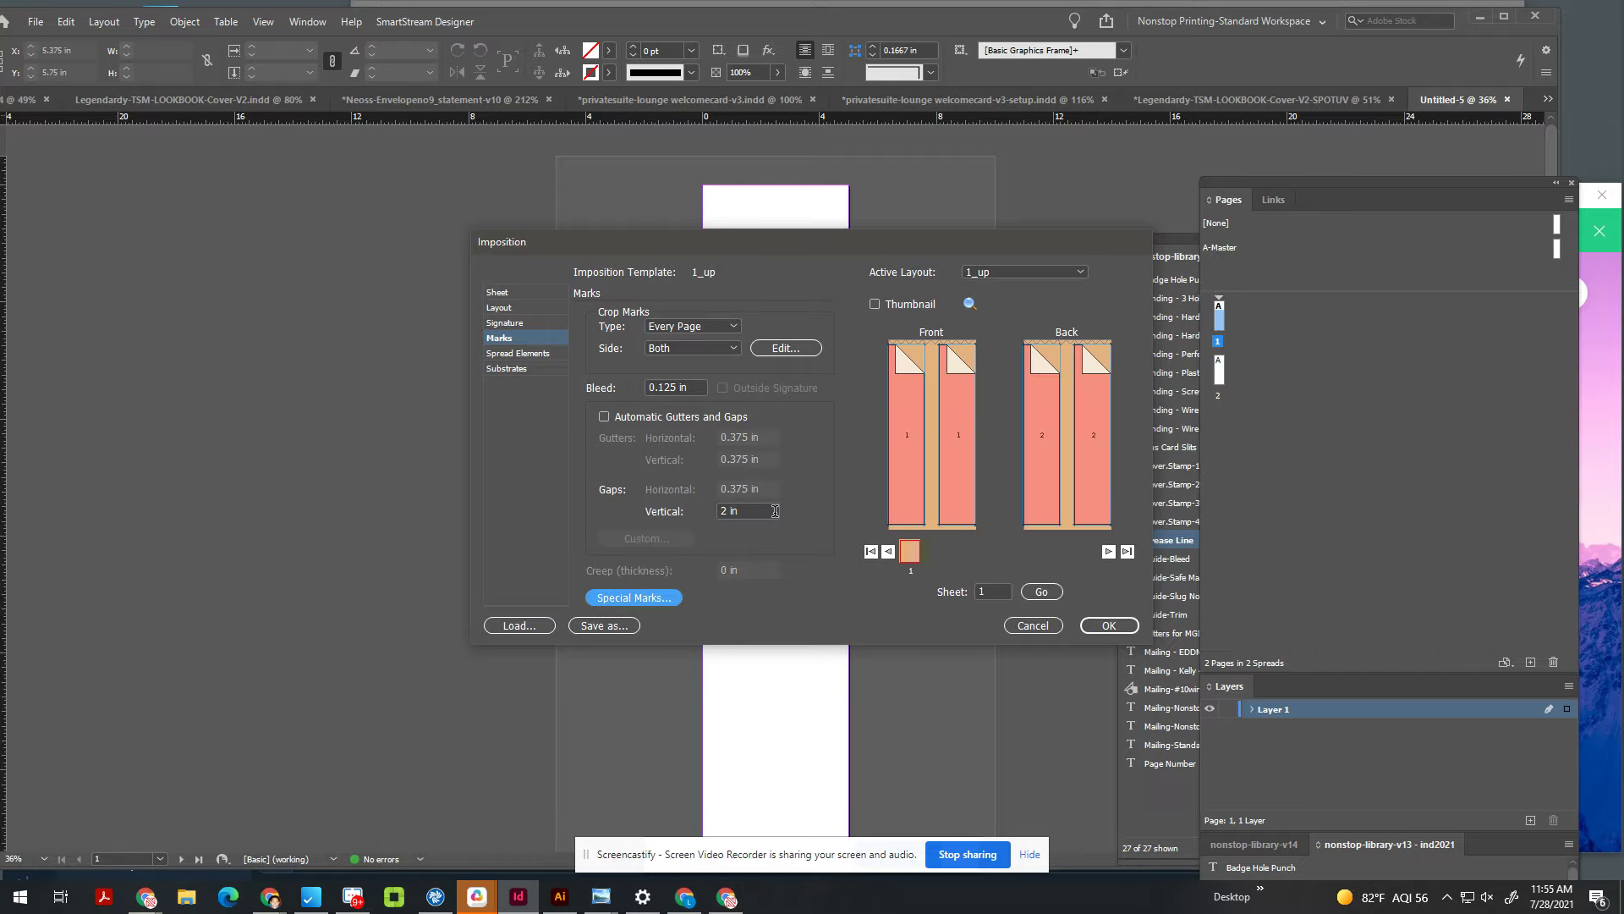
drag(775, 511, 721, 511)
text(1)
key(Tab)
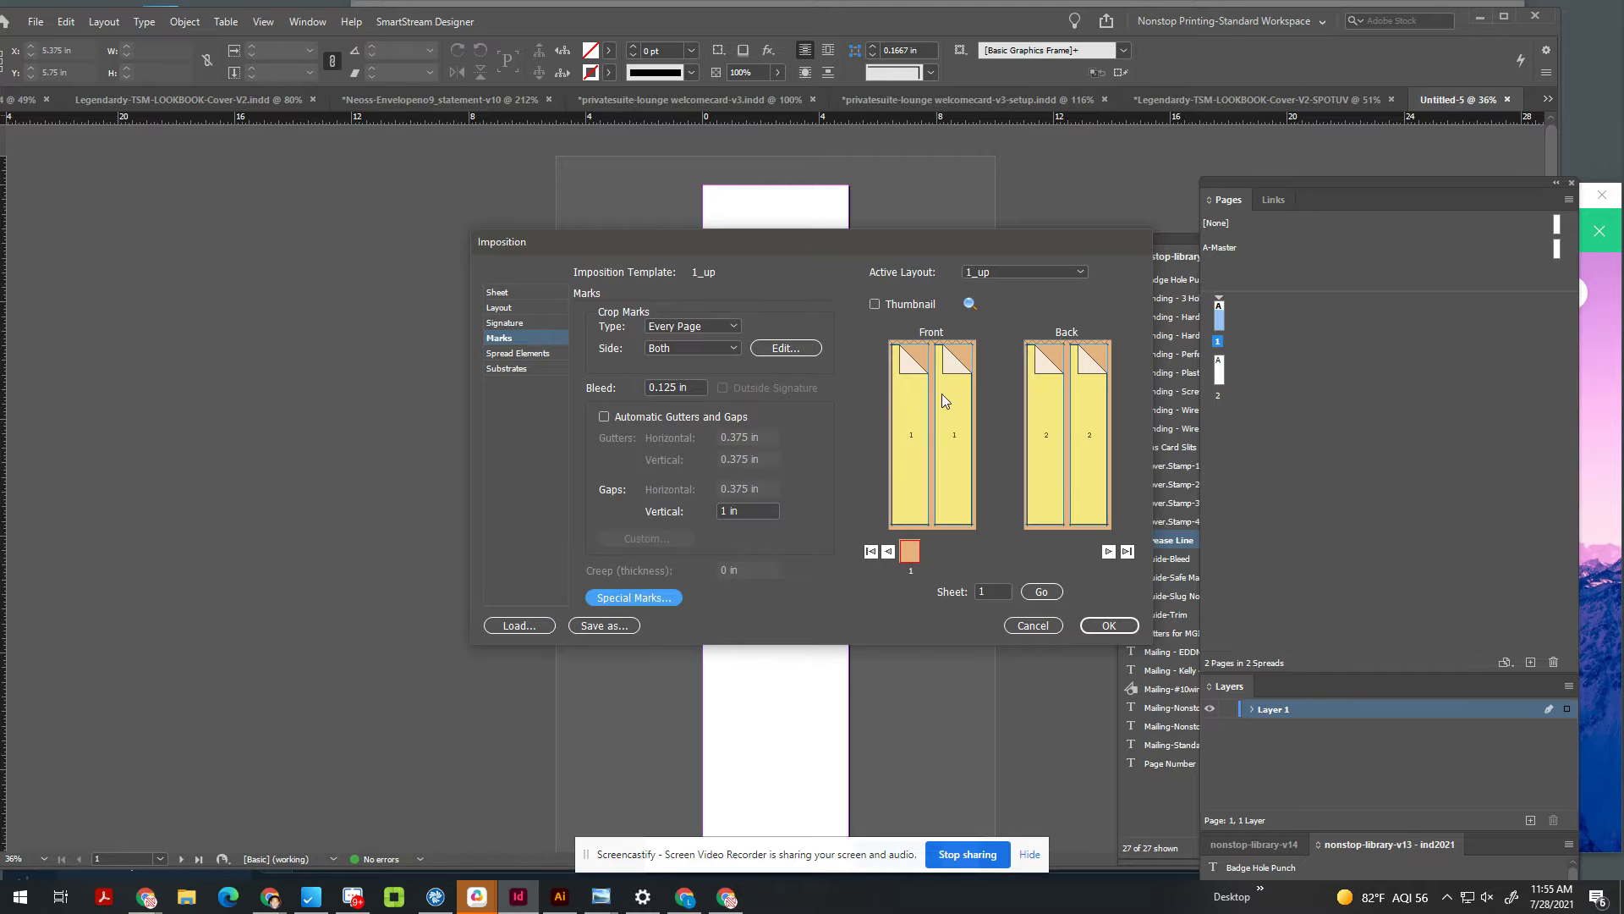
Step: Set the imposition sheet width to 13 in
click(526, 291)
drag(640, 343, 697, 346)
text(13)
key(Tab)
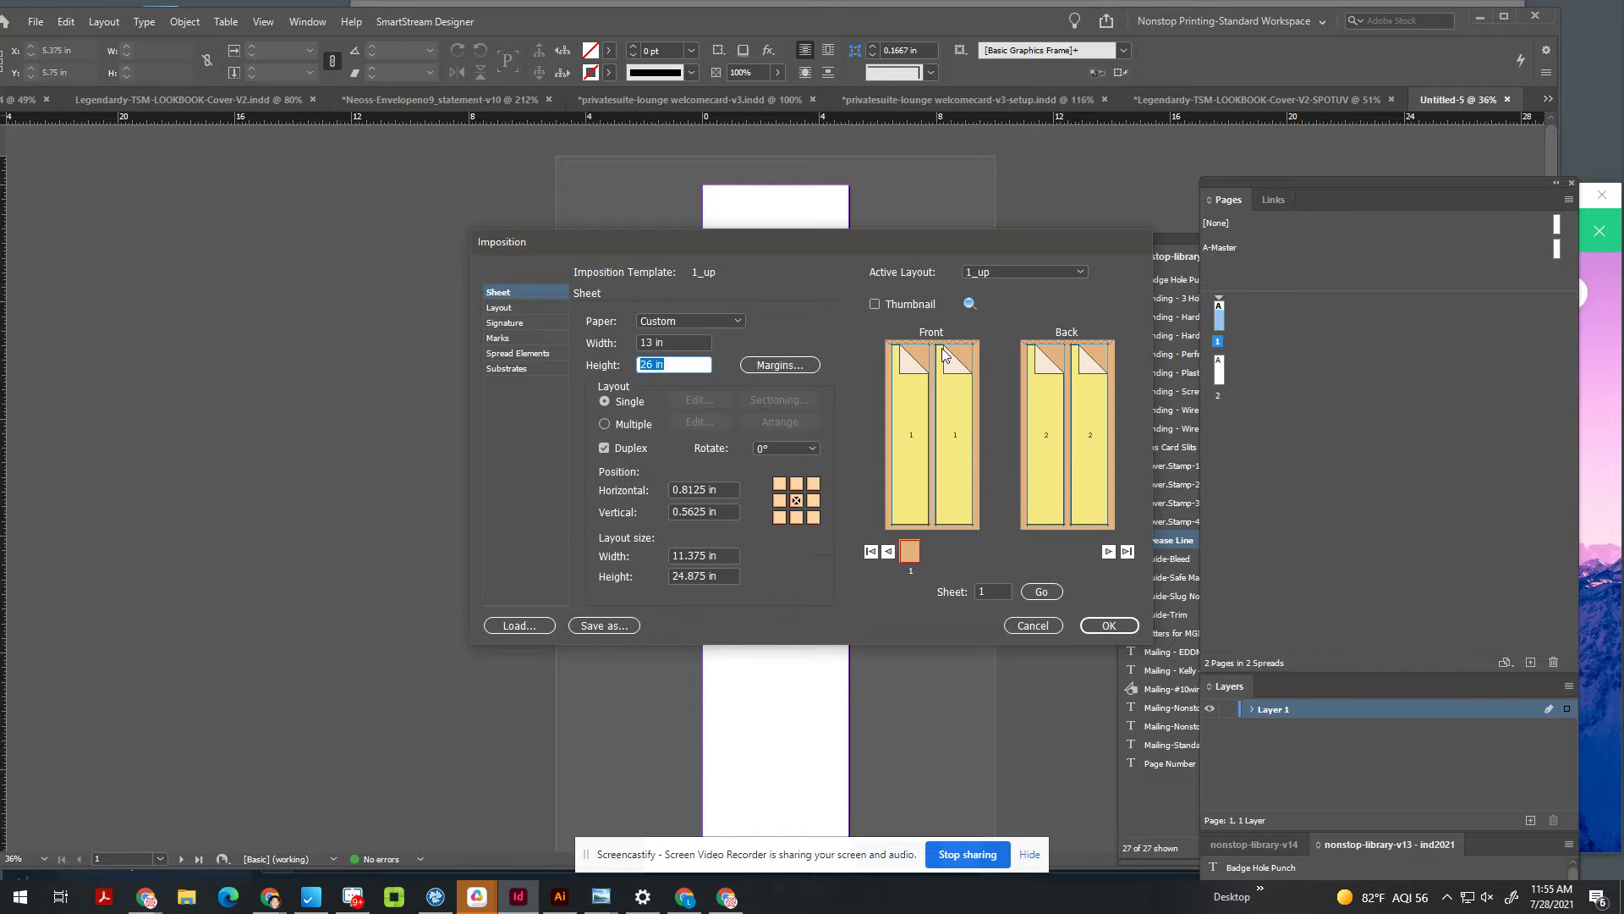
click(678, 362)
triple_click(691, 363)
triple_click(673, 341)
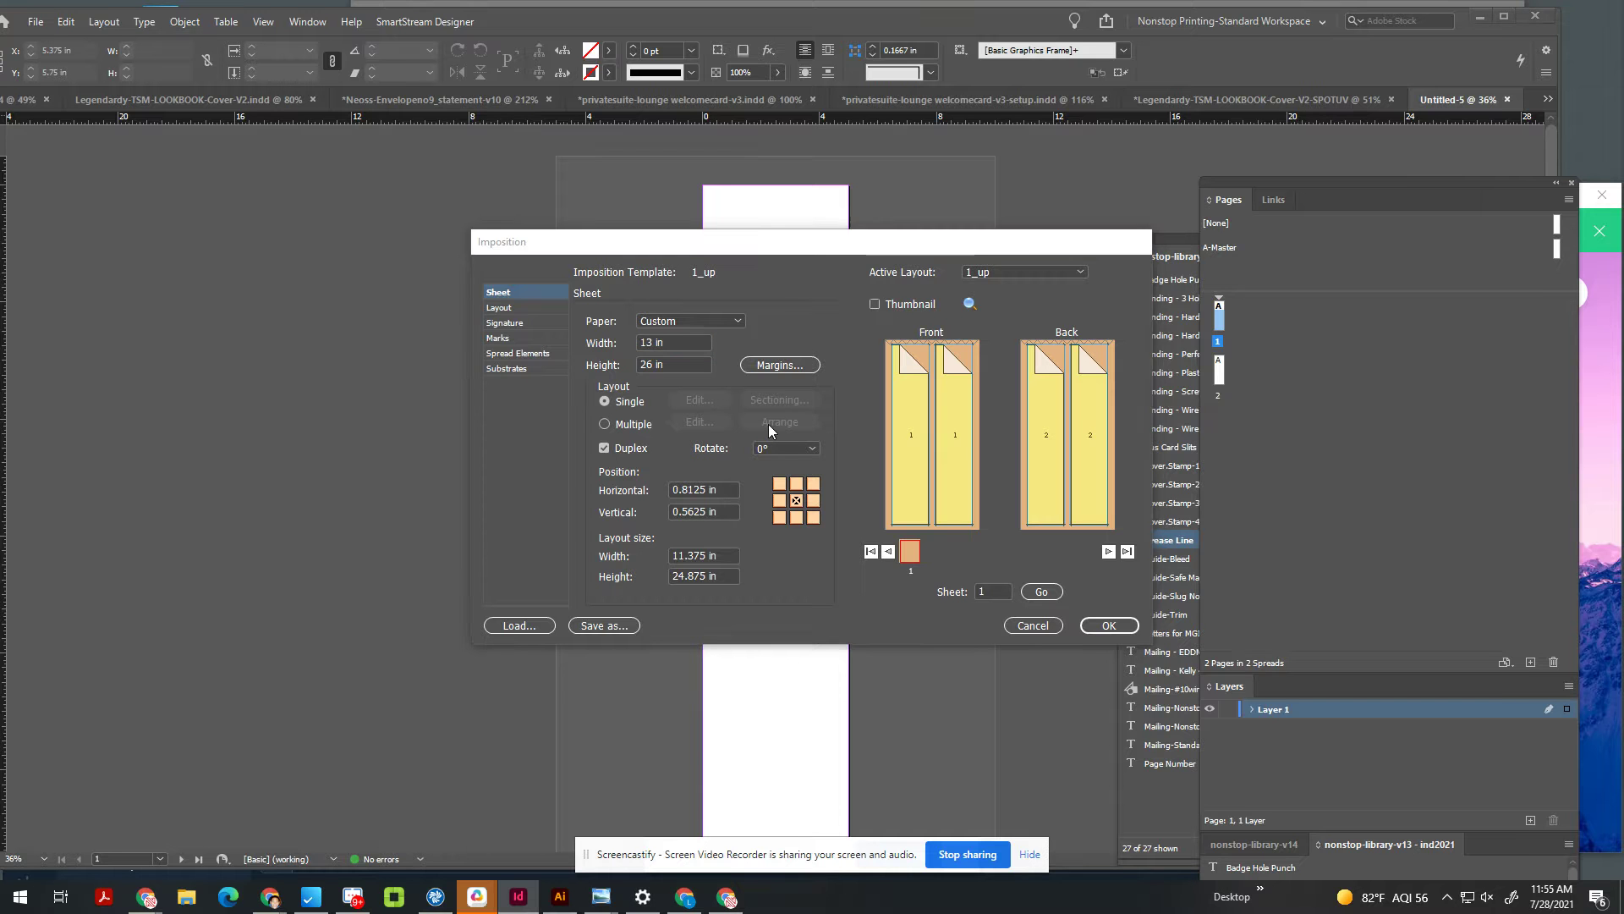
Step: Switch to the ticket in Chrome and add "on iridesse can comfortably run 13x26 2 up." below the parent sheet sizes
key(alt+Tab)
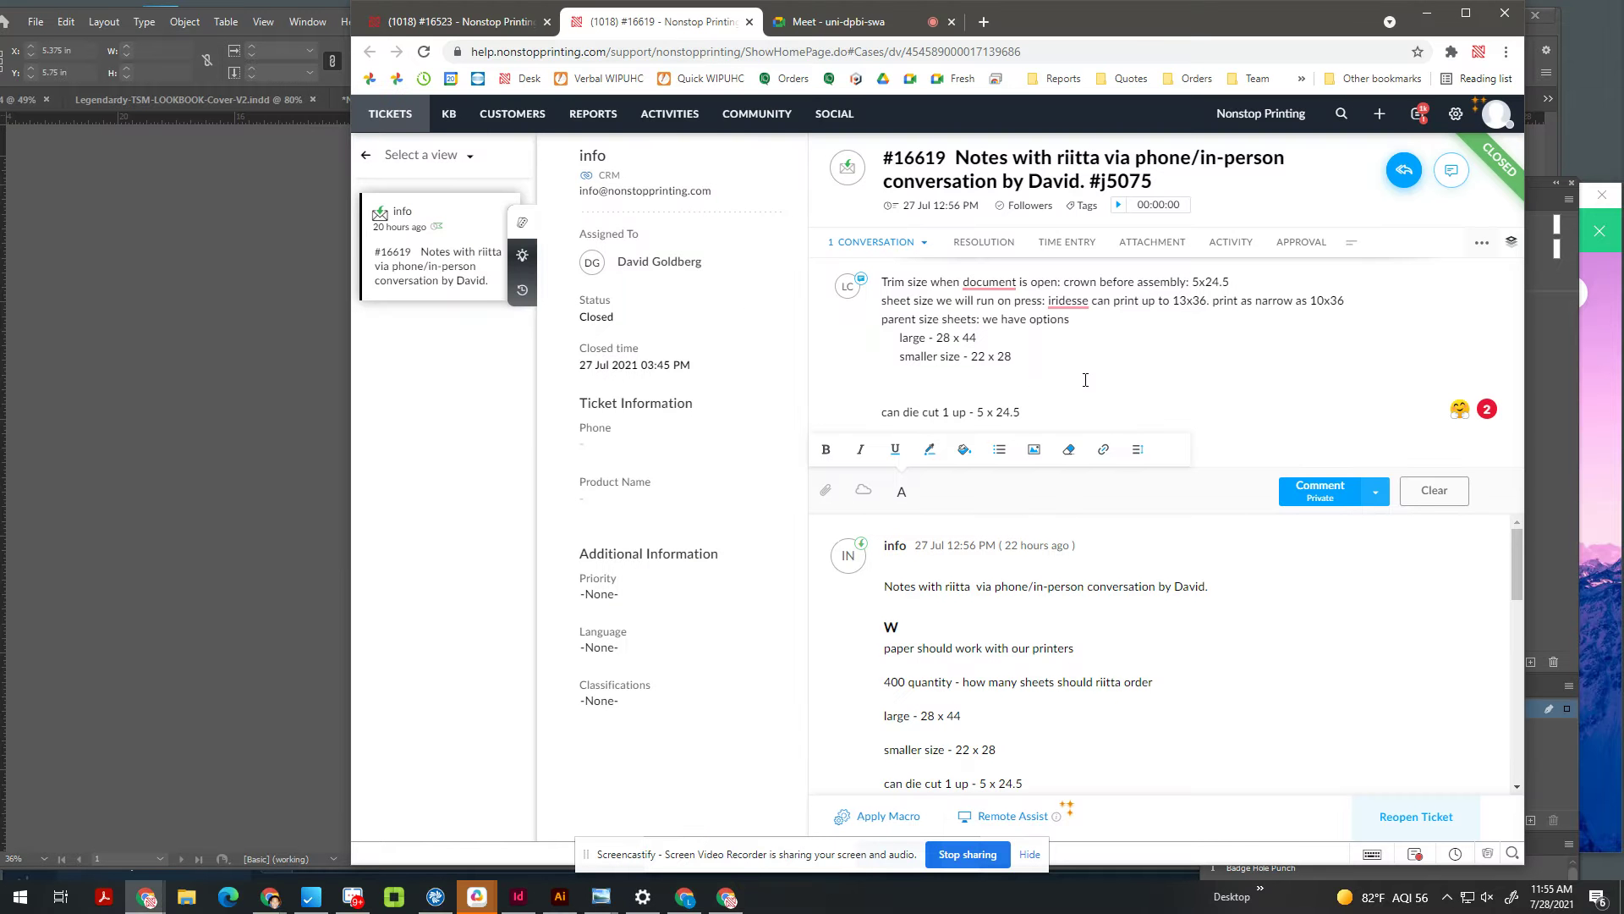
key(Return)
key(Return)
text(on iridesse can )
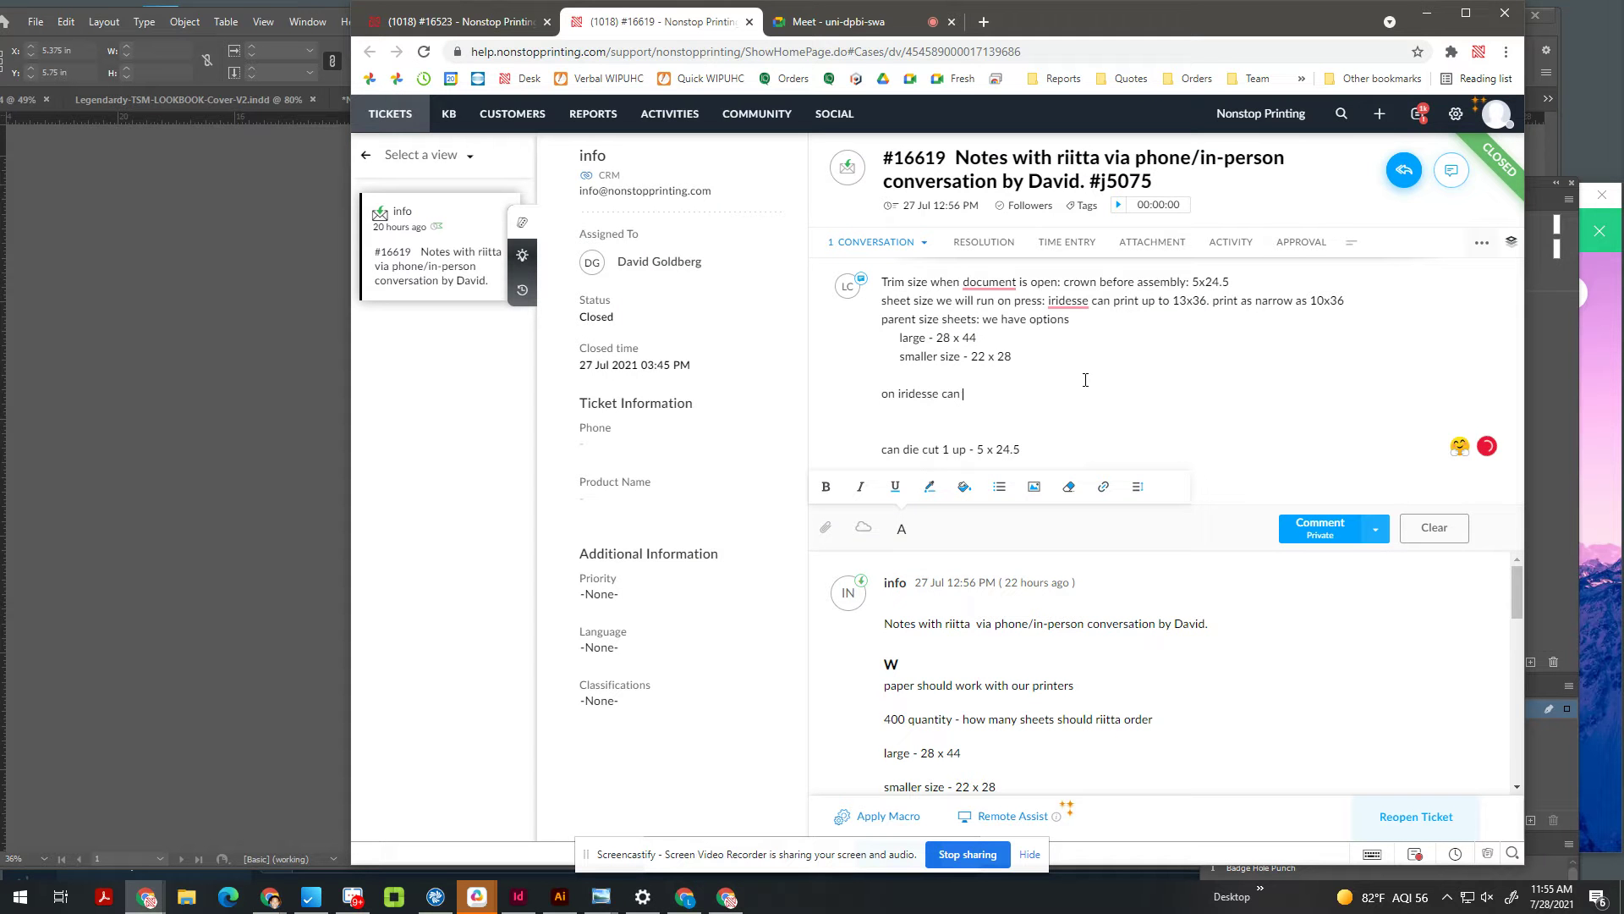
text(comfortably run 13x26 2 up.)
key(Return)
key(Return)
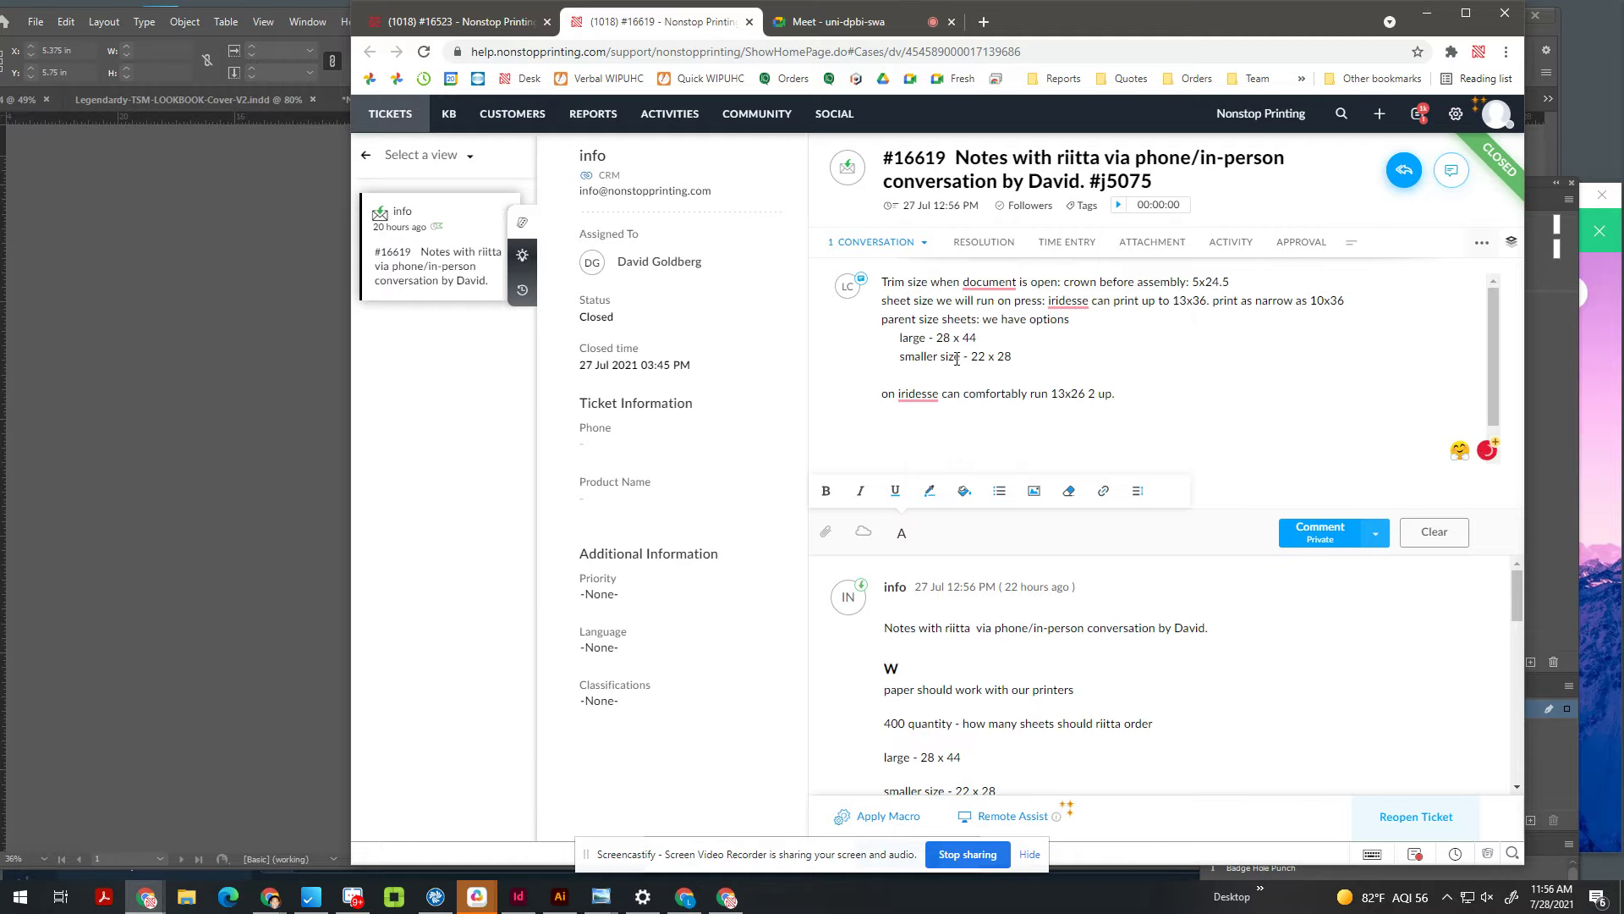
Step: Accept the imposition in InDesign and save the document in Downloads, named with the customer's first name plus "paper - run on iridesse -project name"
click(225, 388)
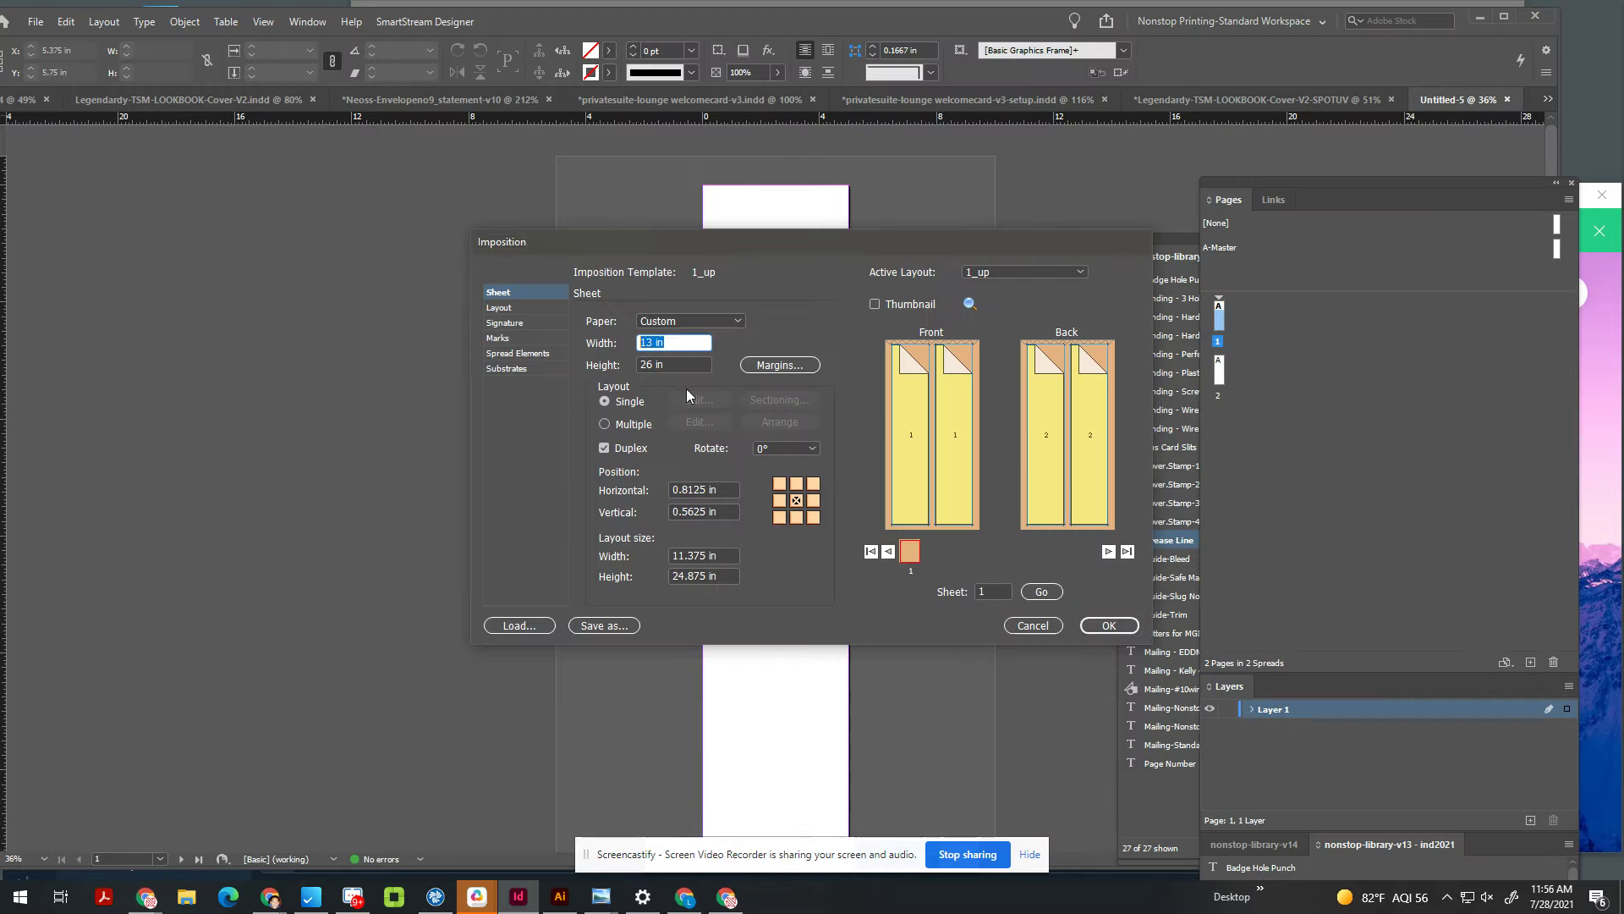
click(1115, 621)
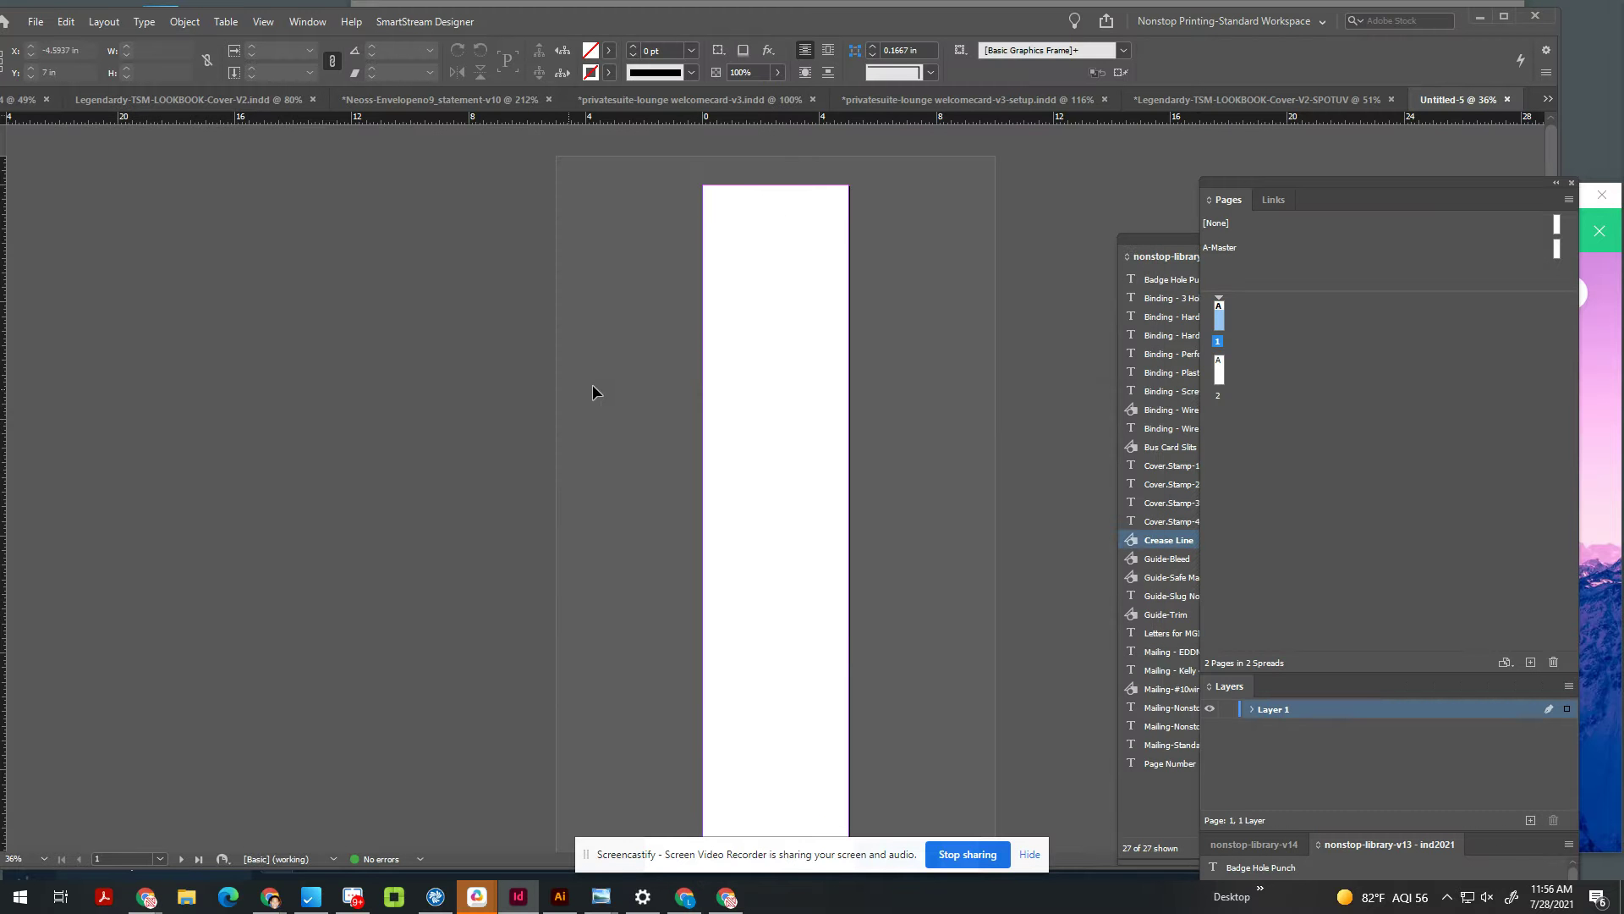
key(ctrl+s)
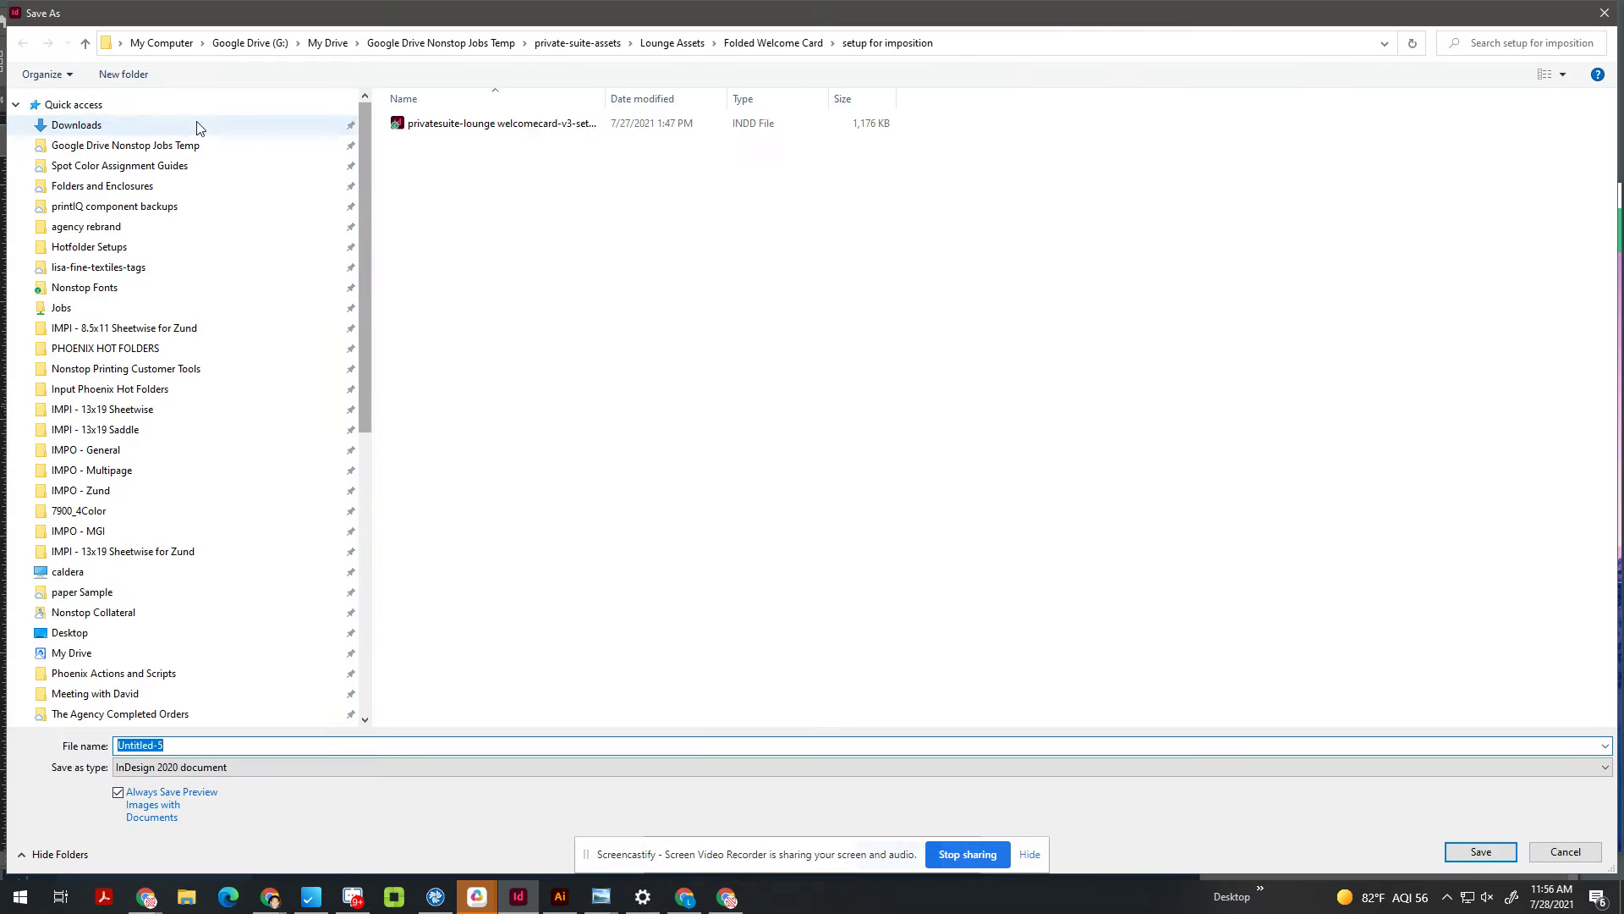
click(197, 127)
text(ri)
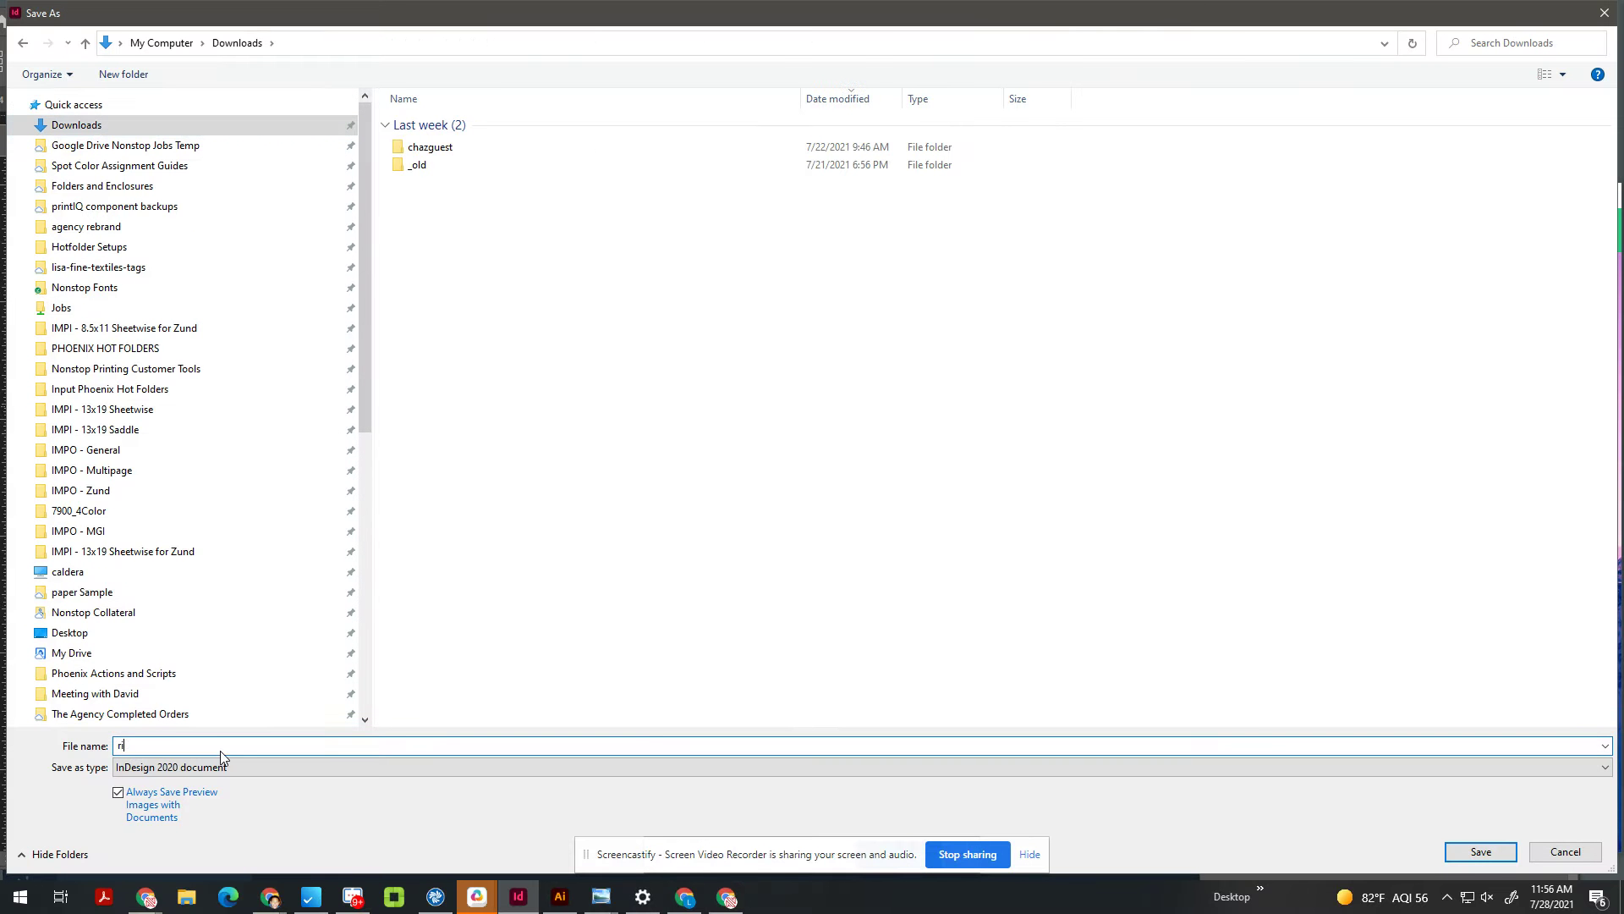
text(ita paper - run on iridesse -project name)
key(Return)
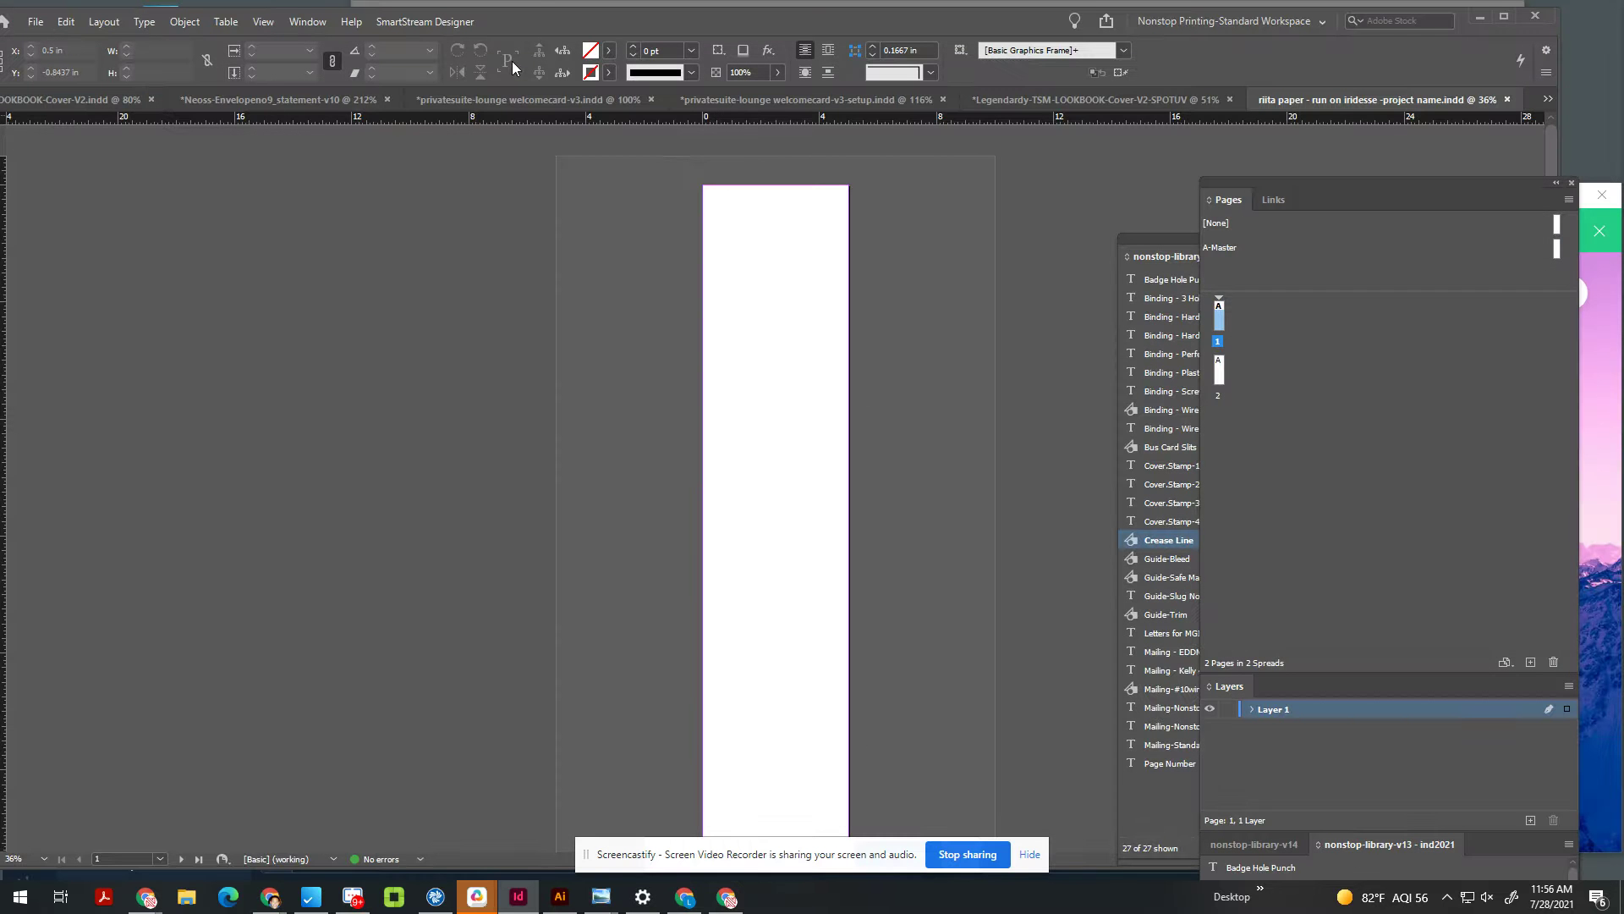
Step: Review the saved document's imposition sheet settings and close them
click(436, 22)
click(435, 61)
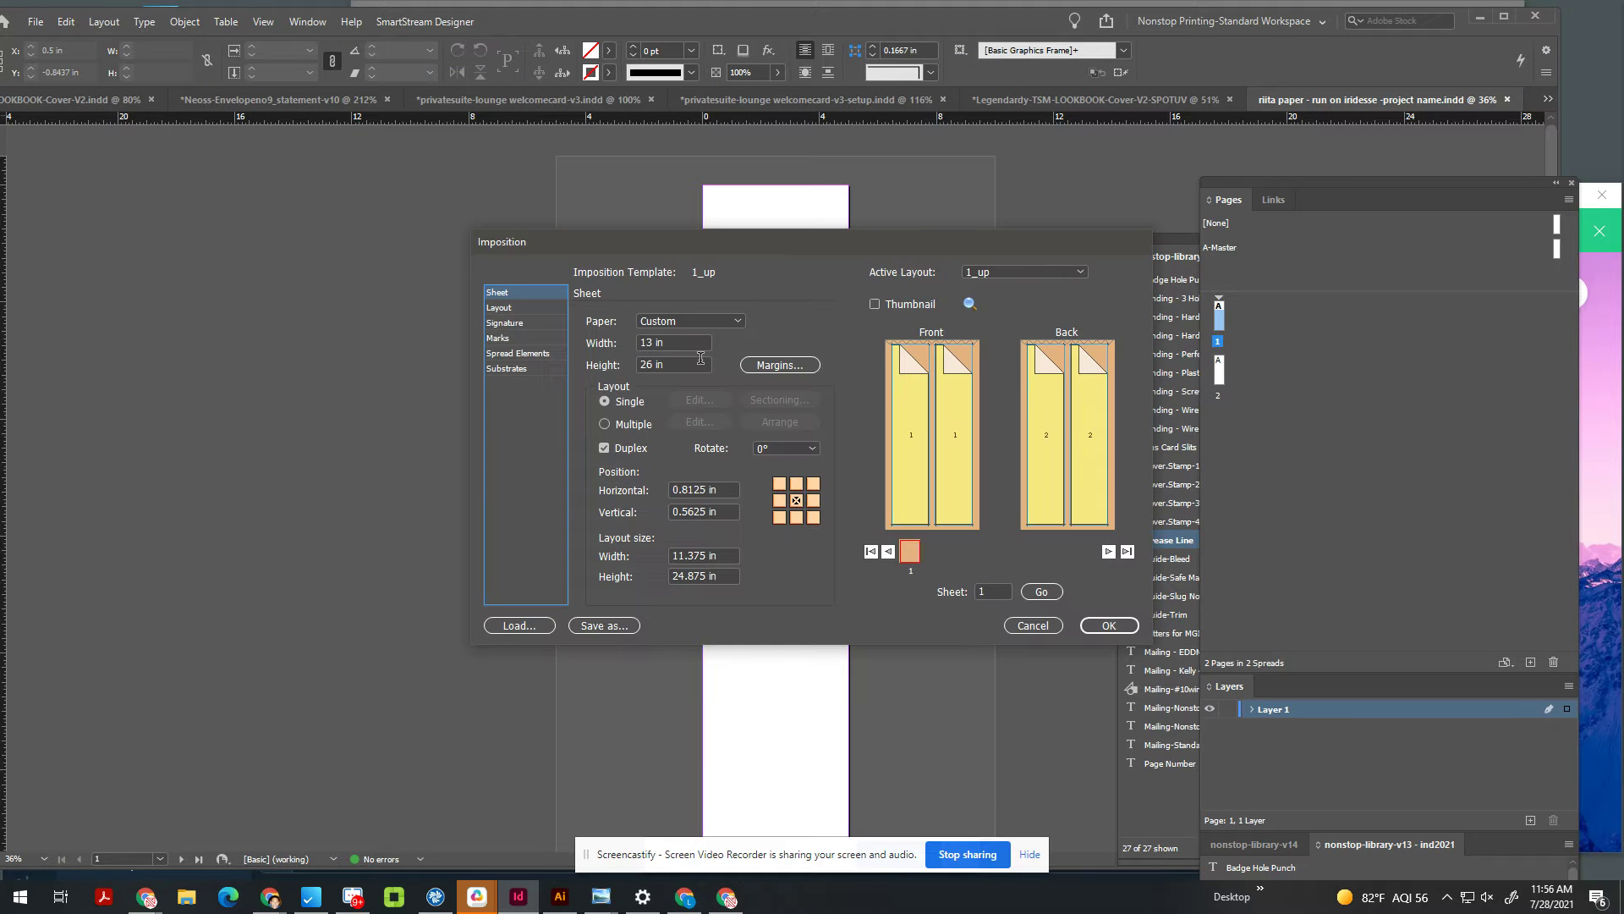
click(436, 24)
click(276, 216)
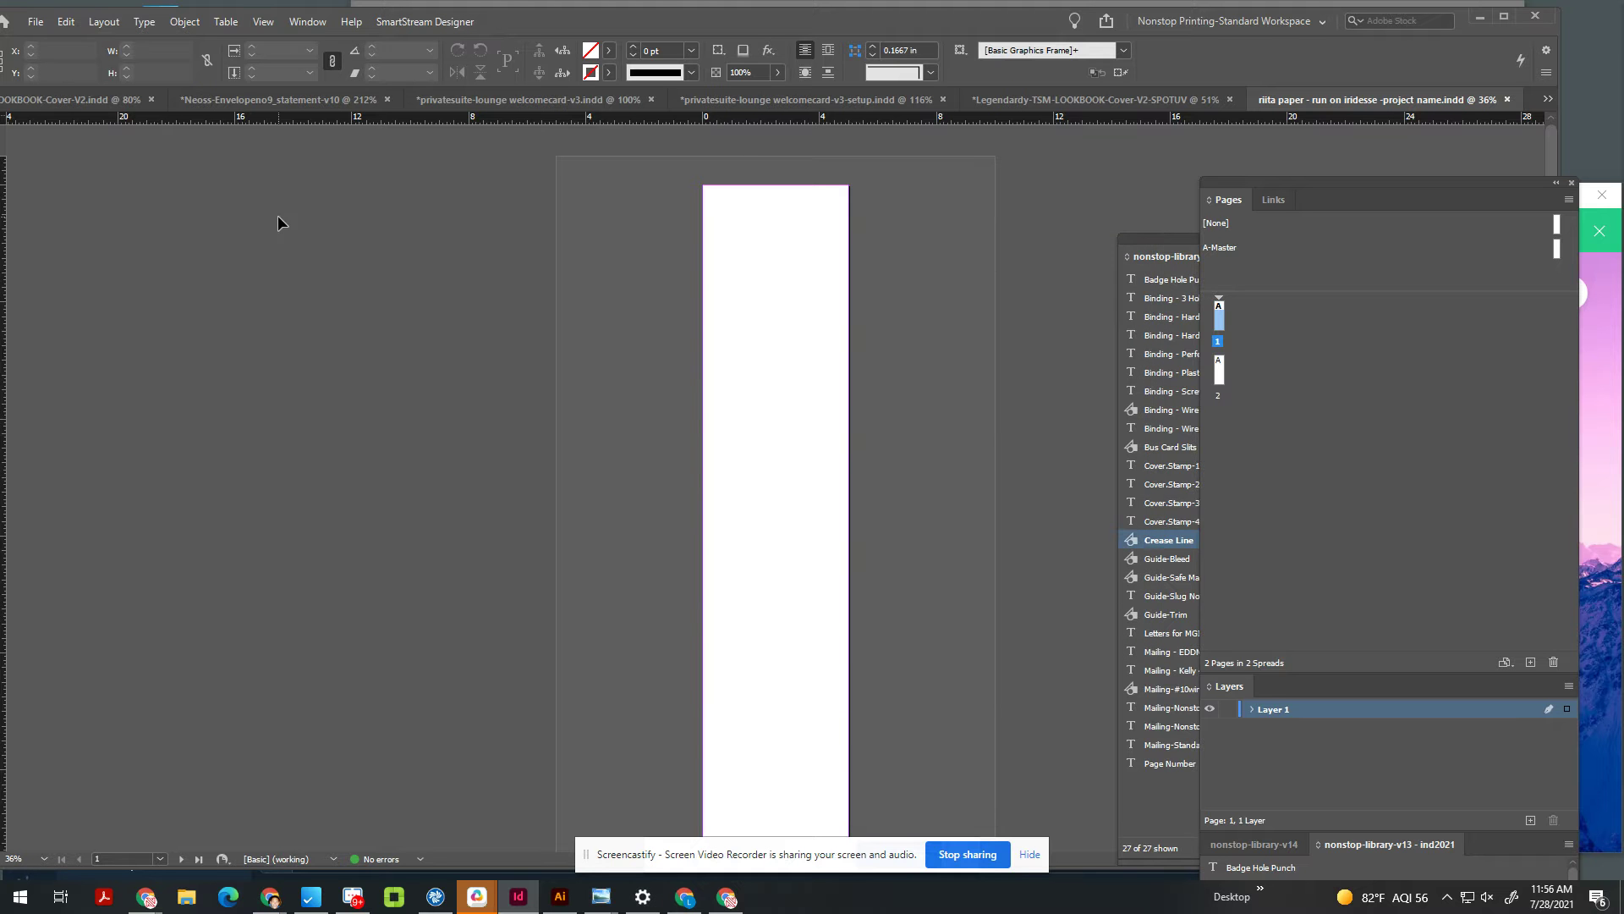
Step: Create a new document 13 in wide and 26 in high
key(ctrl+n)
key(Tab)
text(13)
key(Tab)
text(26)
key(Return)
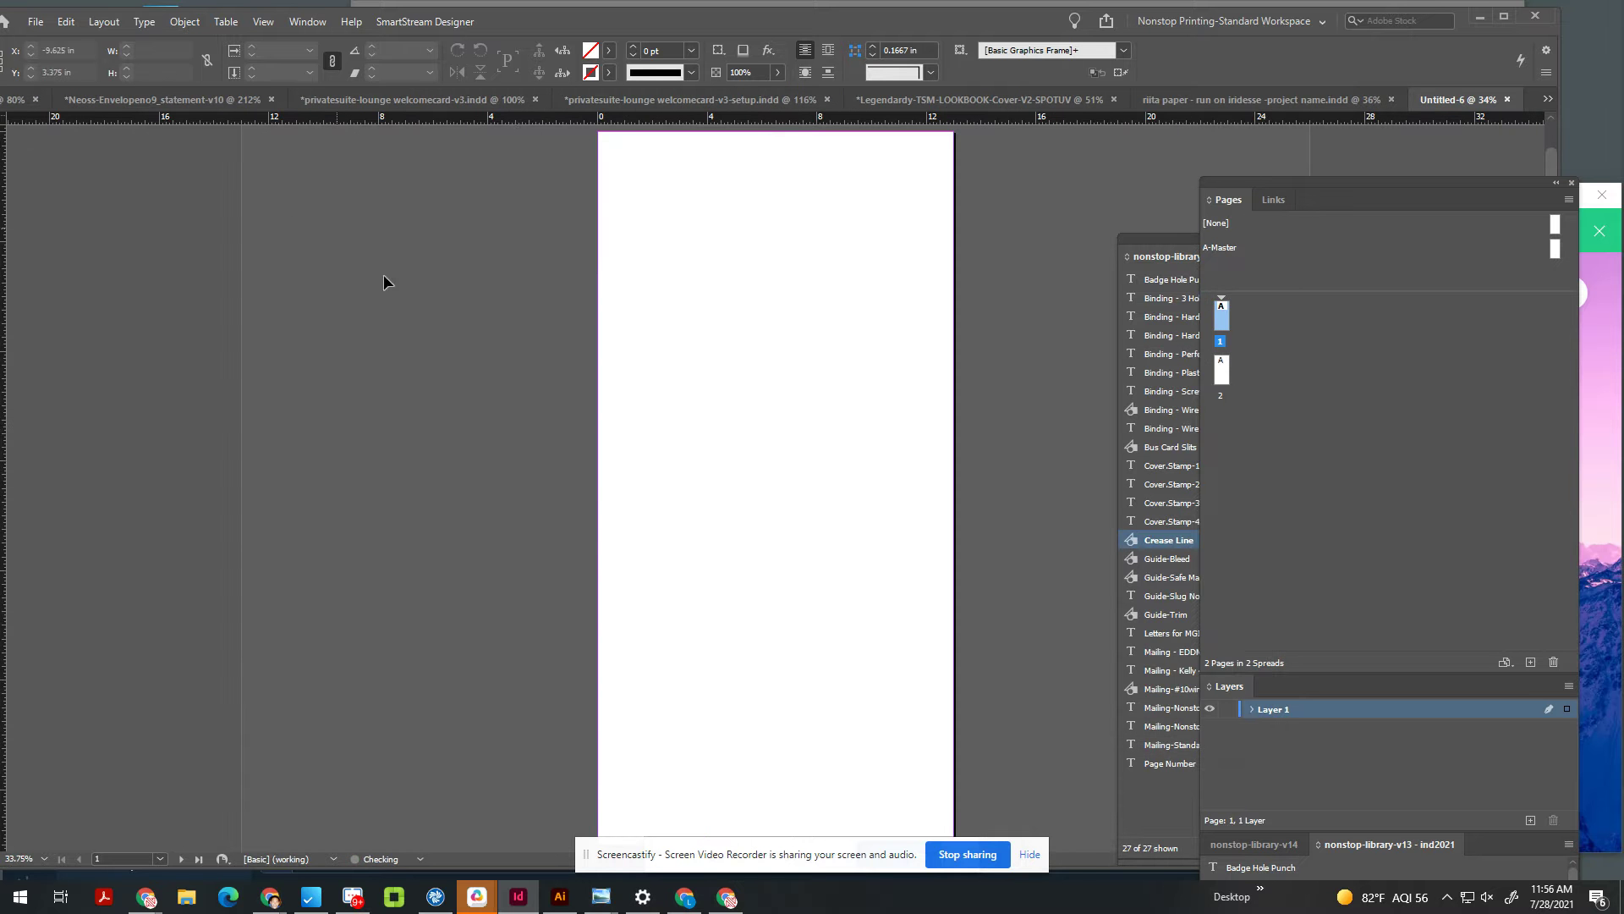
Step: Open the new document's imposition settings and check the press and parent sheet sizes noted in the ticket
click(424, 21)
click(441, 64)
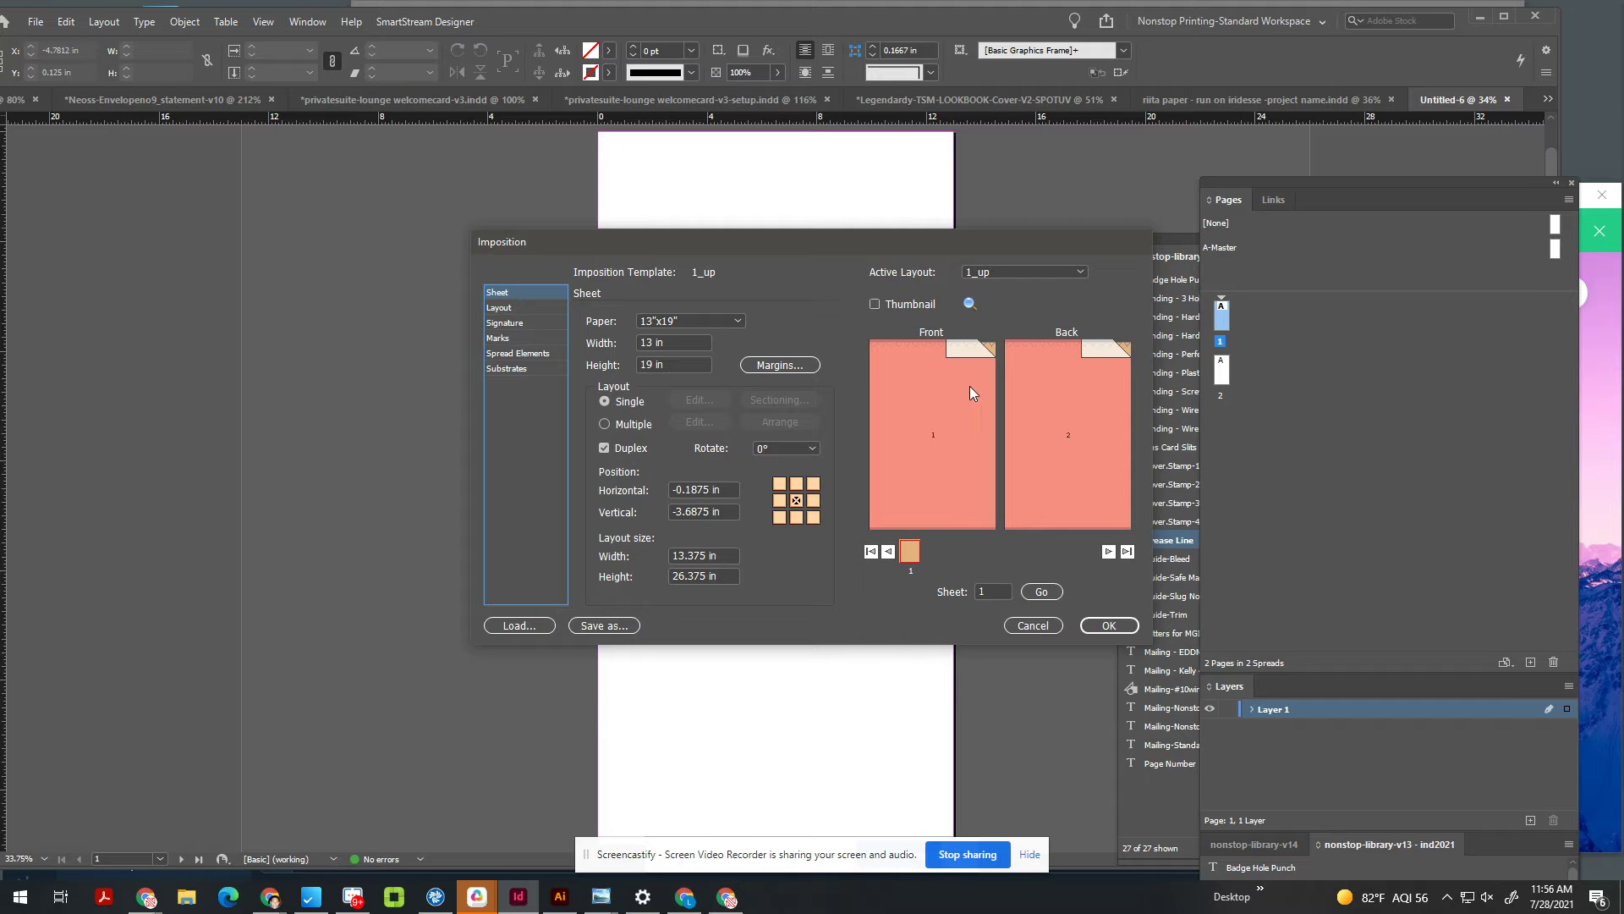
key(alt+Tab)
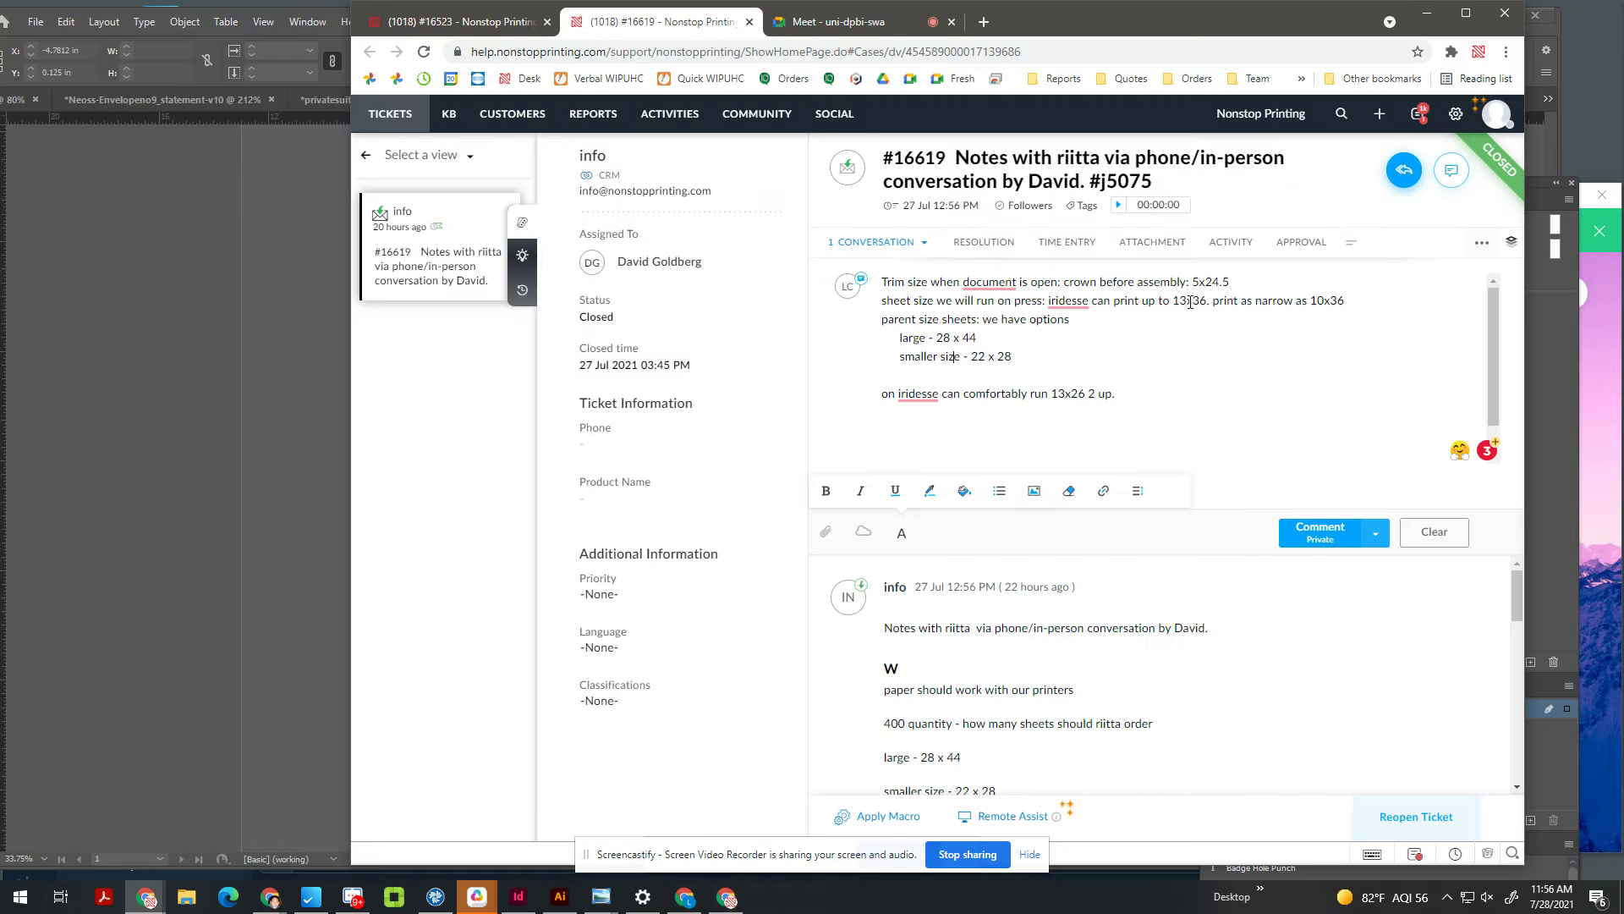
drag(1113, 400, 832, 381)
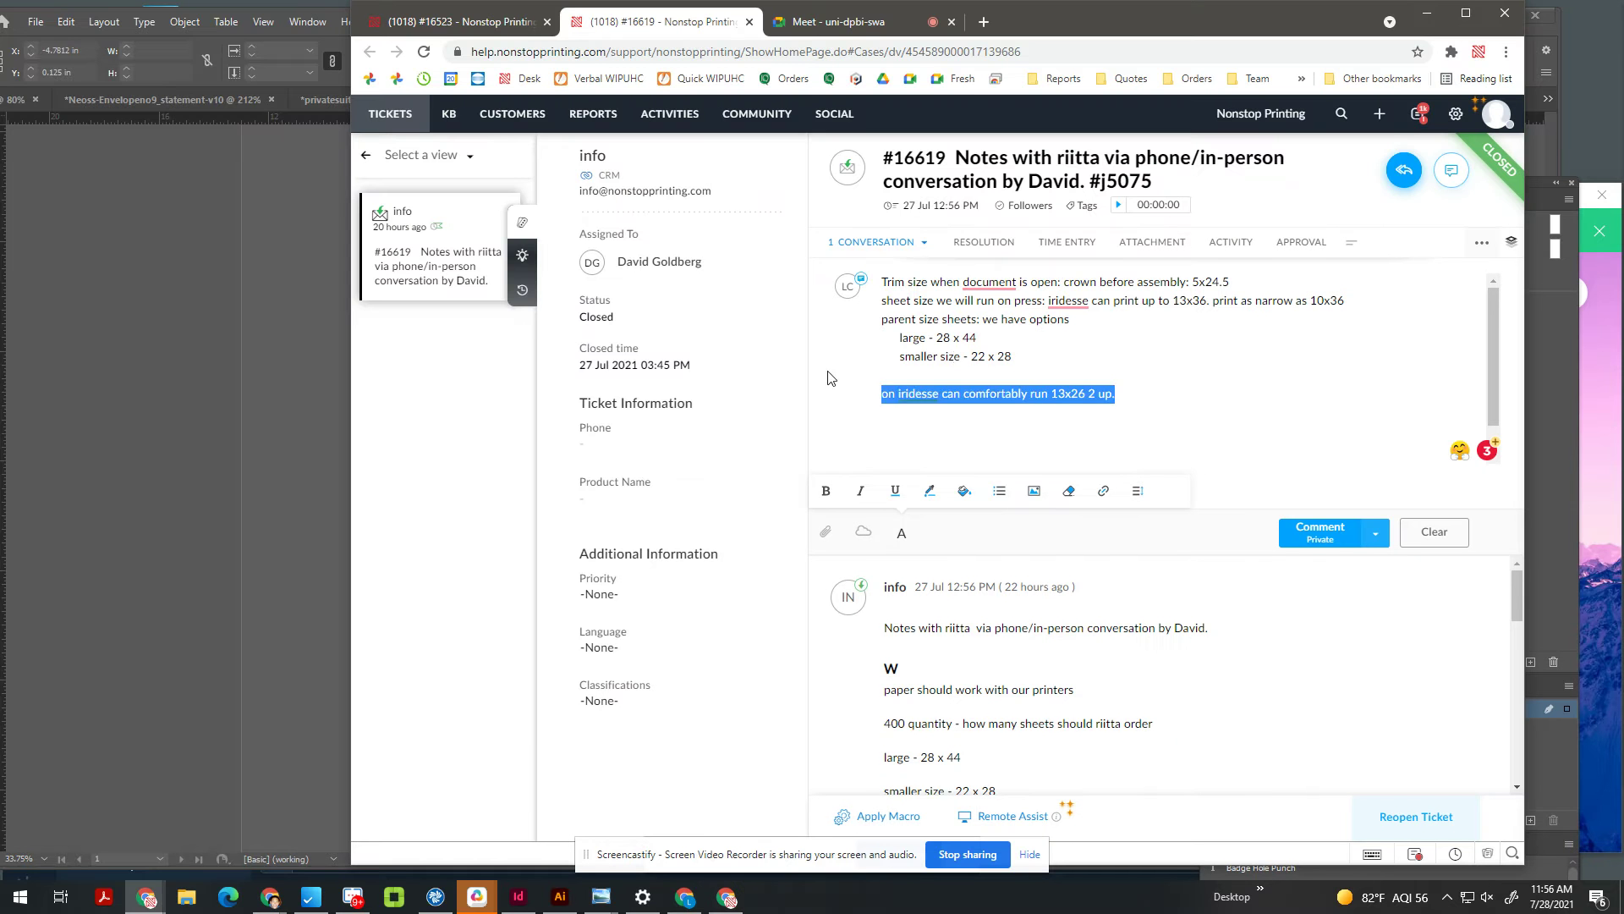
mouse_move(995, 341)
mouse_down()
mouse_move(874, 342)
mouse_move(1012, 356)
mouse_up()
click(896, 337)
click(728, 366)
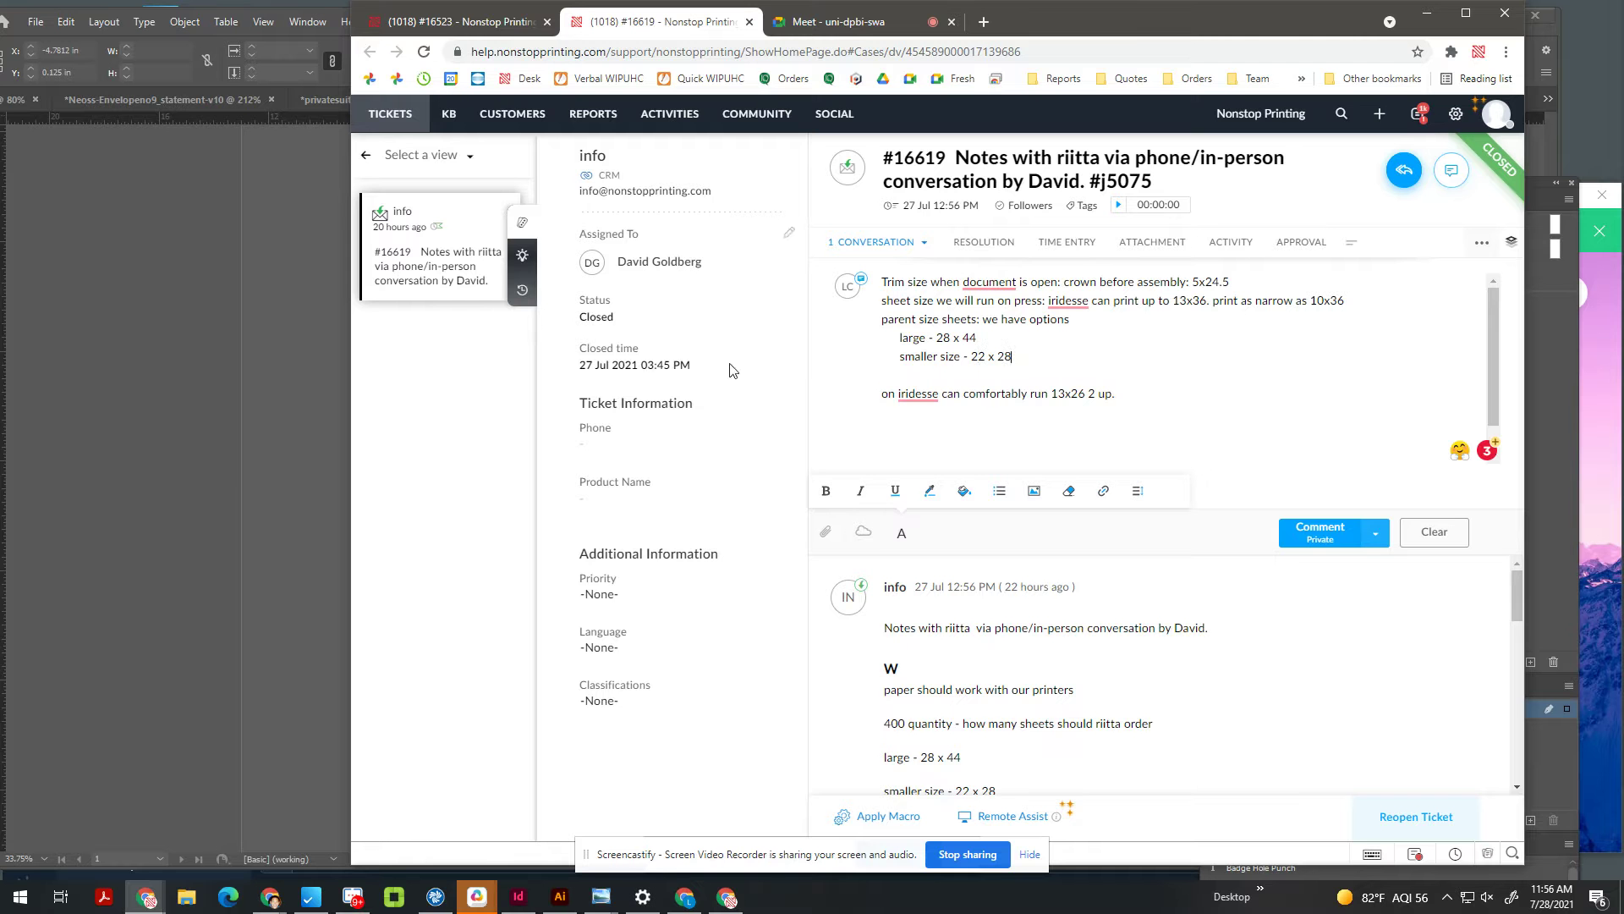
click(179, 487)
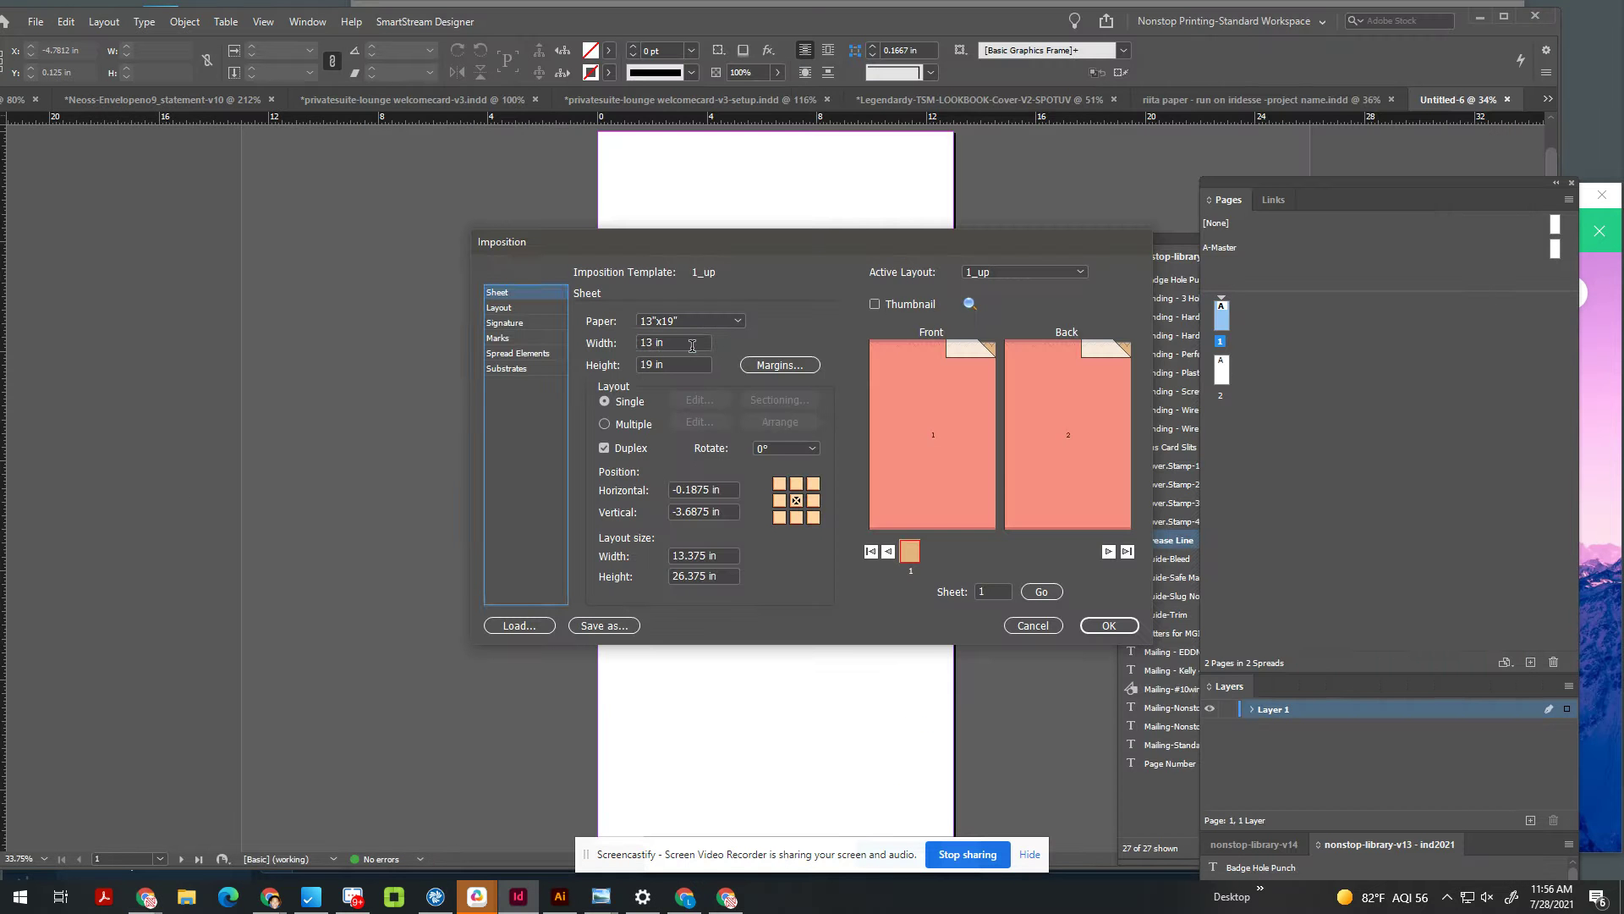
Step: Set the imposition sheet to the large parent size, 28 in wide and 44 in high
double_click(692, 345)
text(28)
key(Tab)
text(44)
key(Tab)
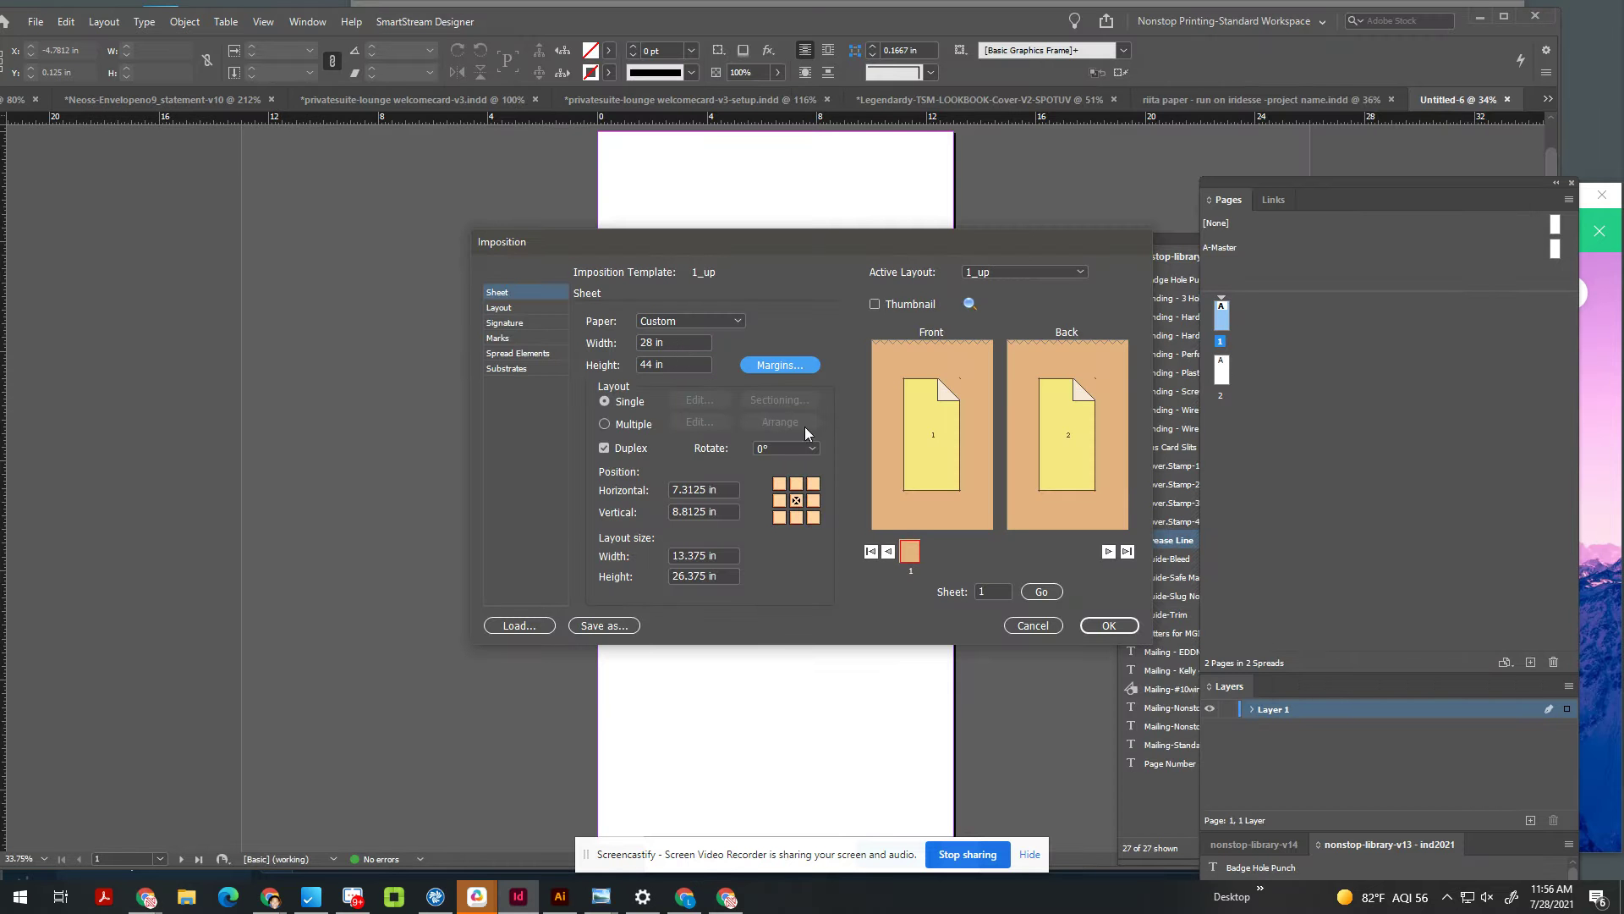
Step: Apply the best-fit step and repeat to the parent sheet layout, giving 1 horizontal by 3 vertical
click(501, 307)
click(663, 363)
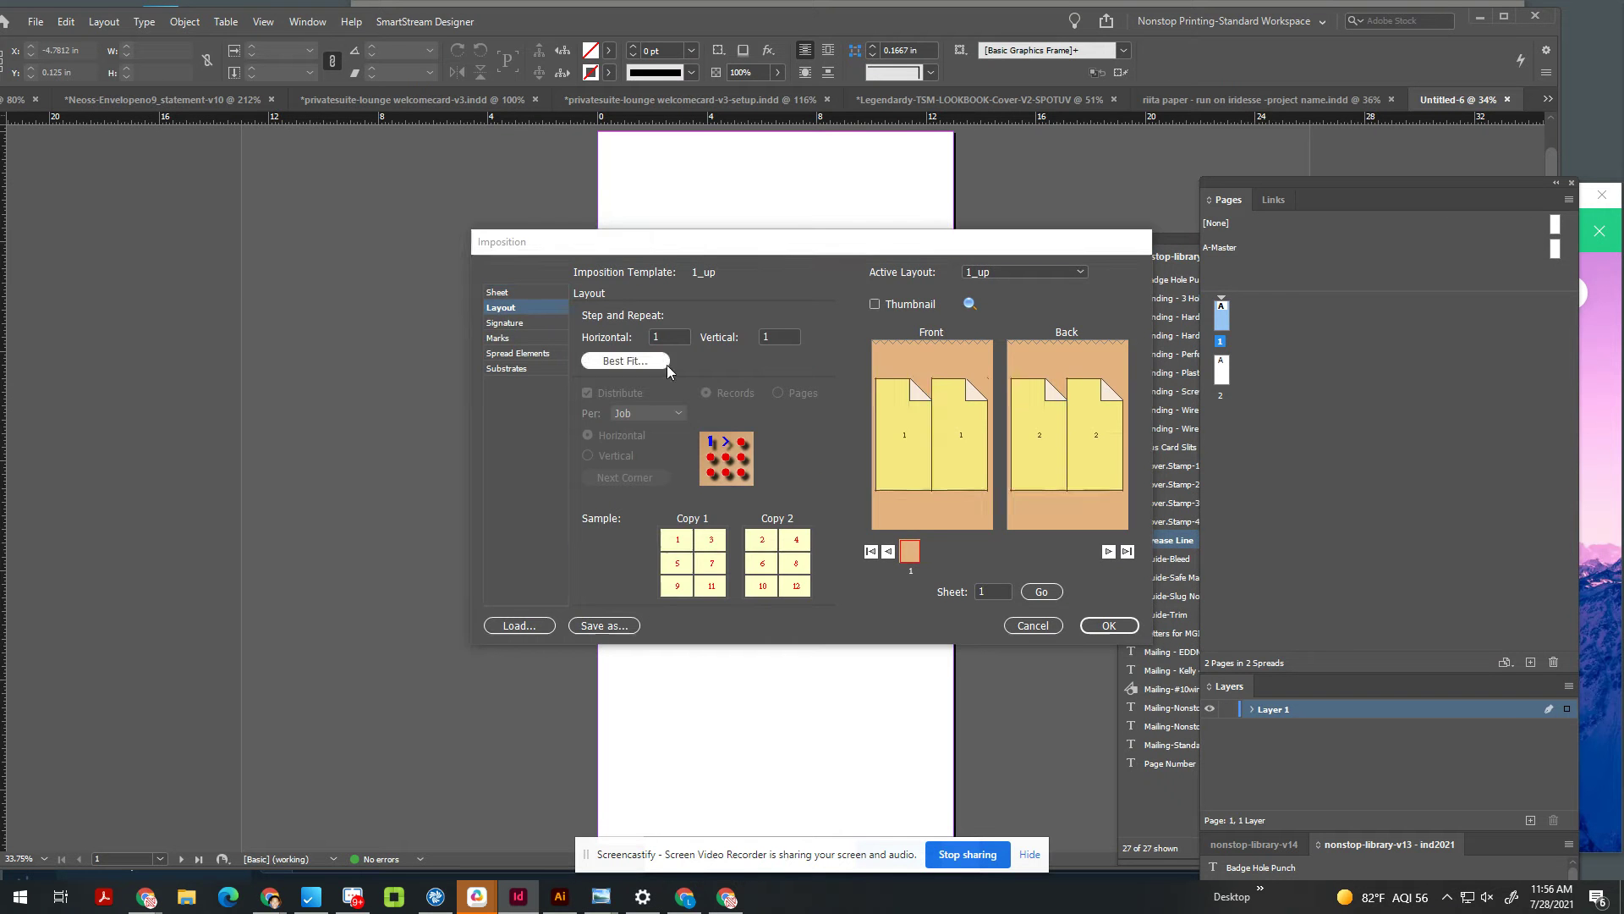
click(890, 555)
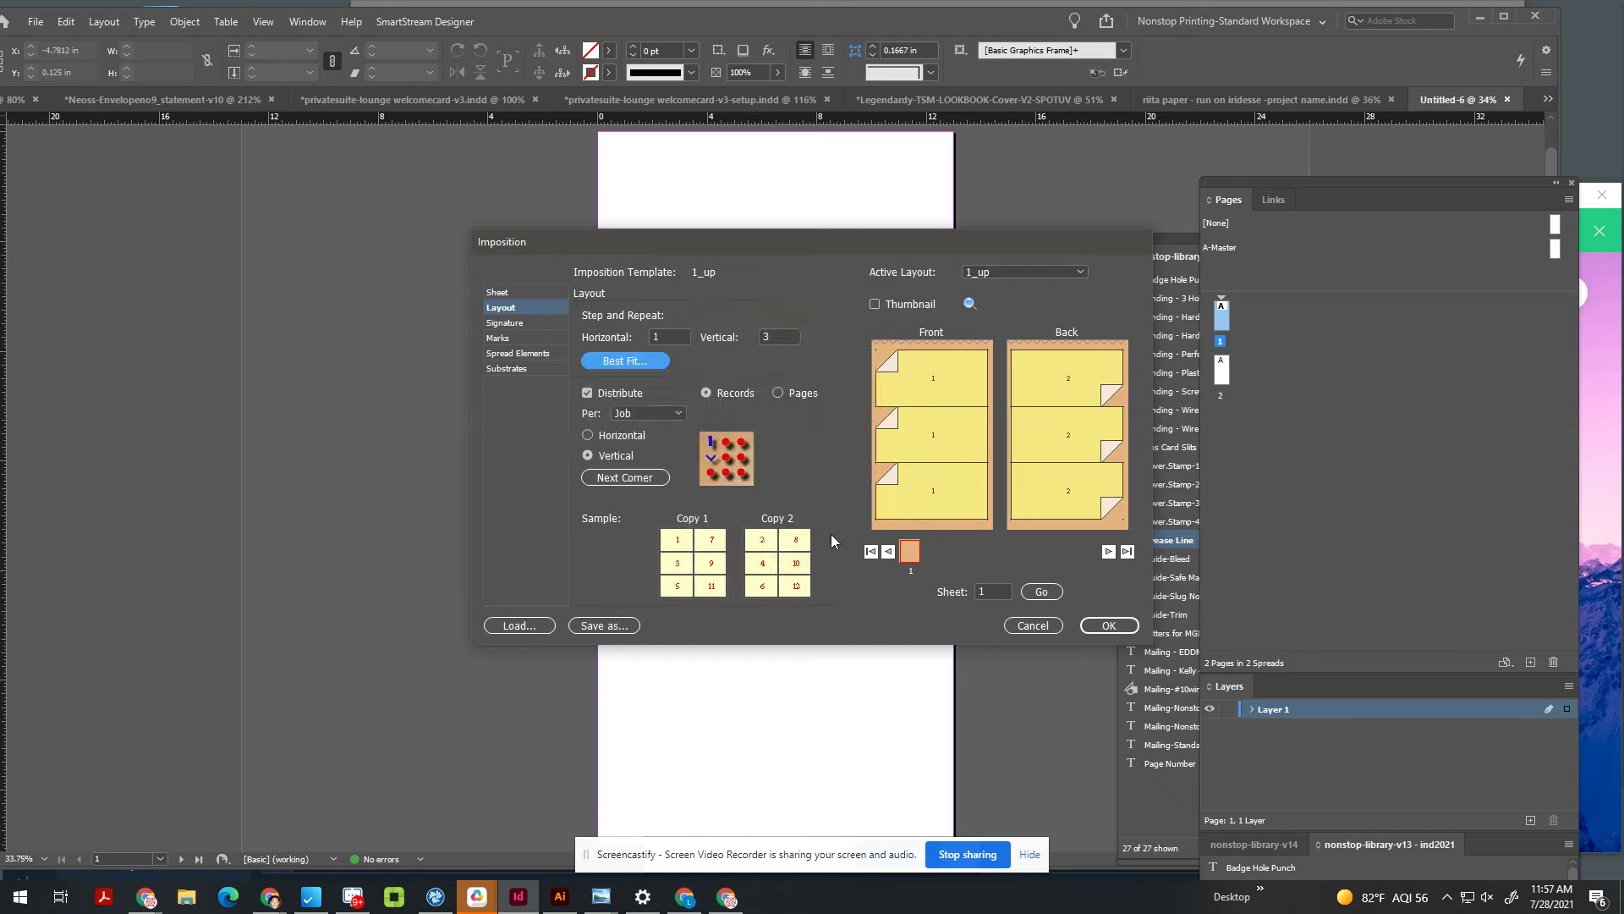
Step: Set the parent sheet imposition's crop marks to Every Page
click(524, 324)
click(500, 337)
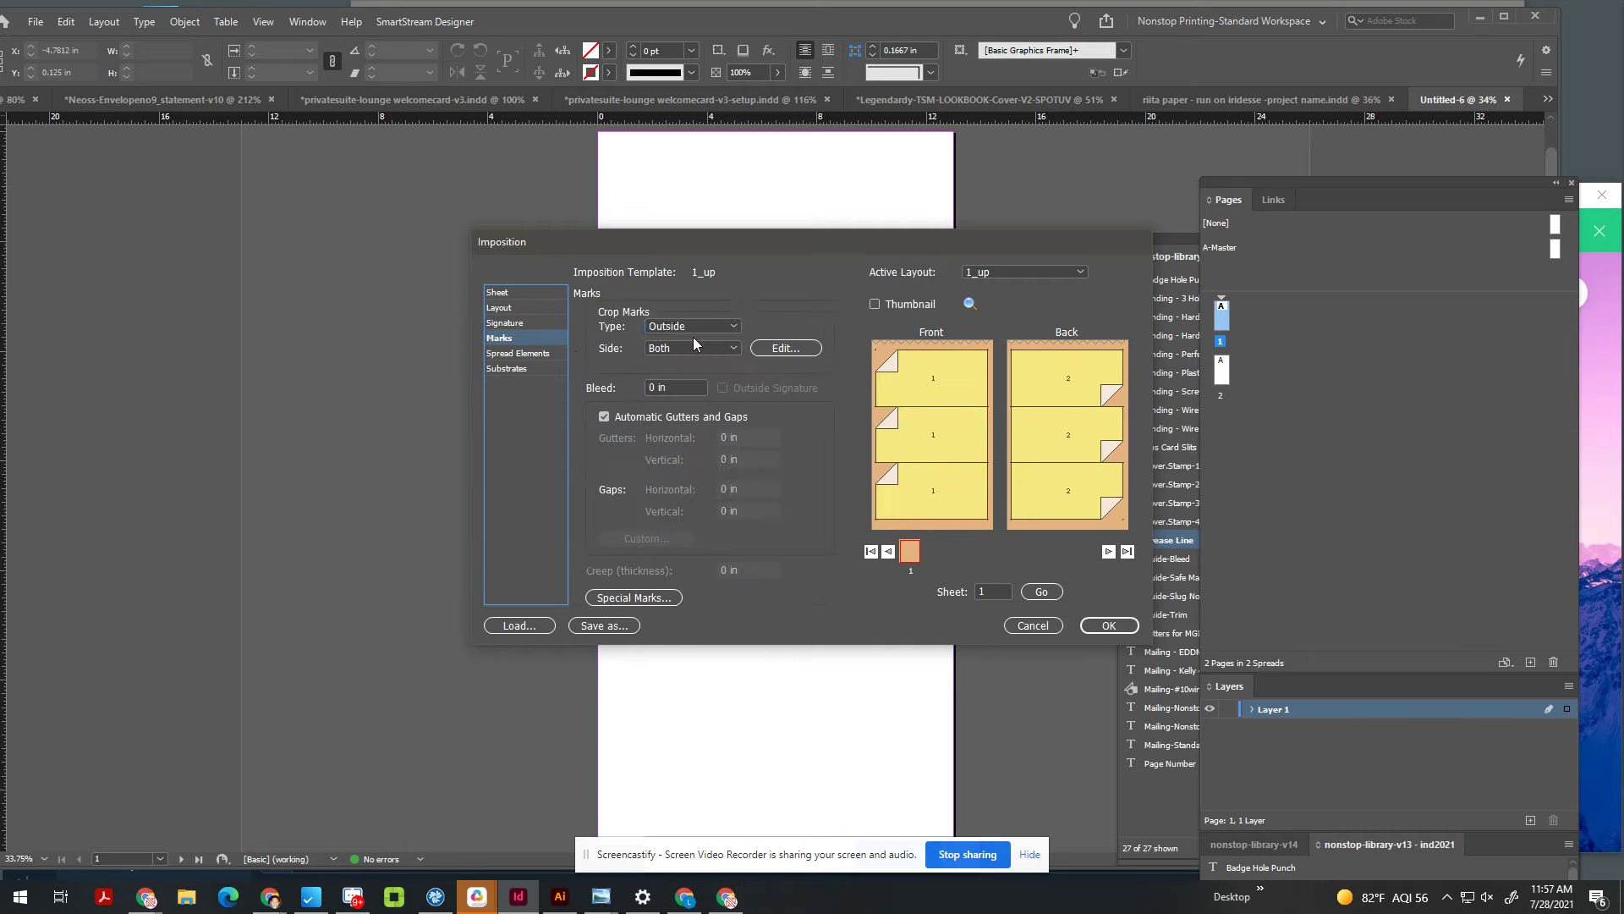
click(712, 326)
click(714, 357)
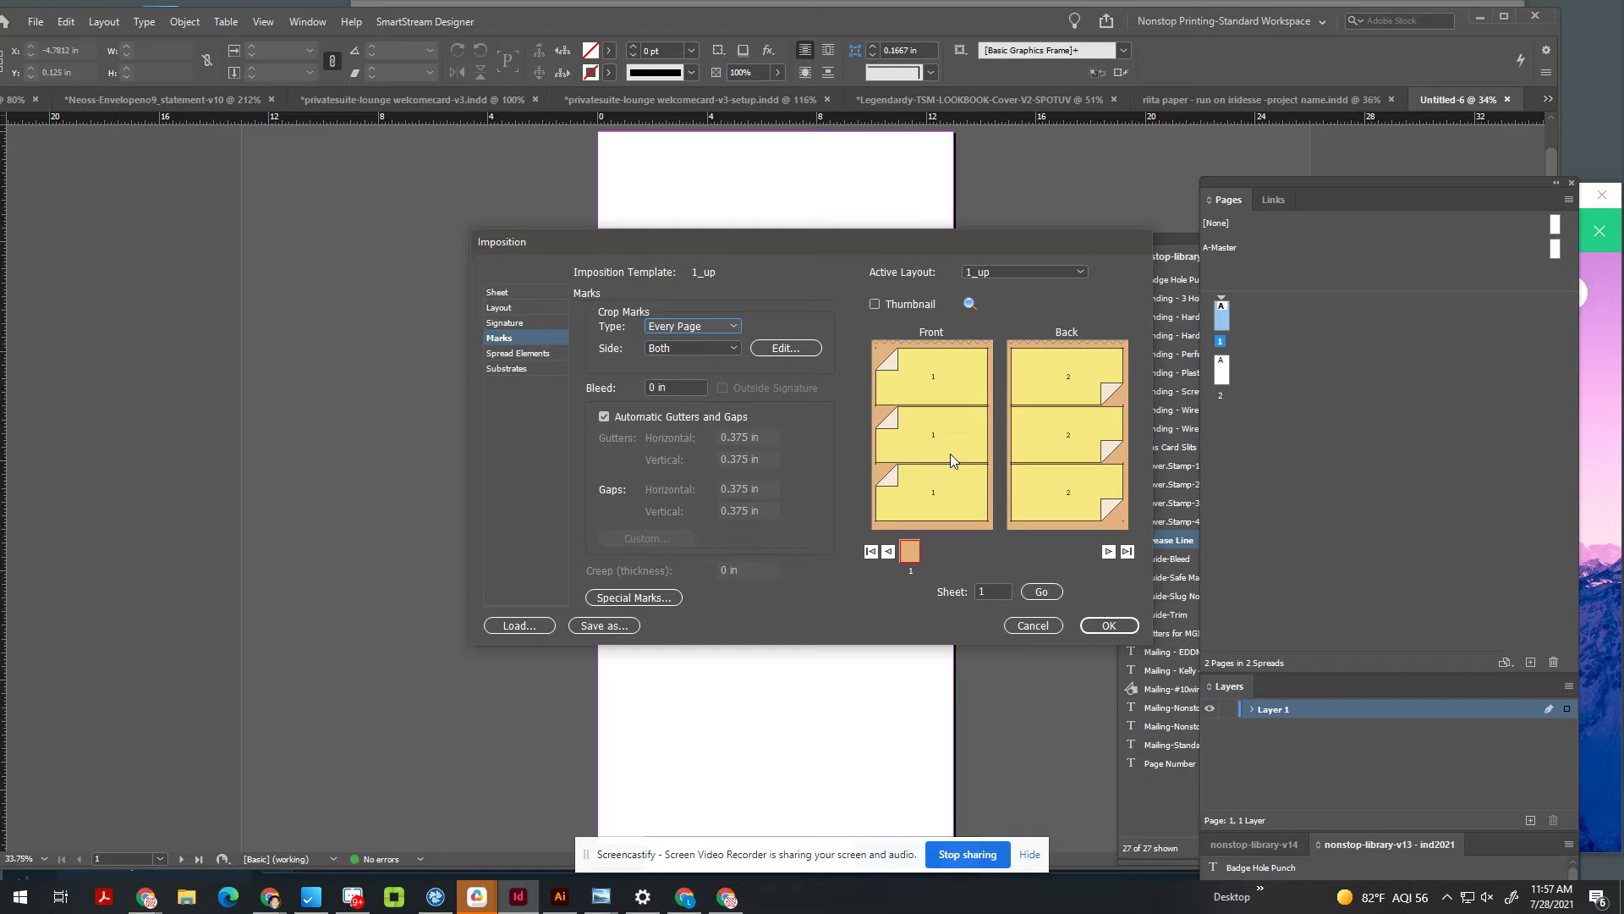
Step: Switch to the ticket in Chrome and append "- whats the grain direction?" to the large 28 x 44 sheet line
key(alt+Tab)
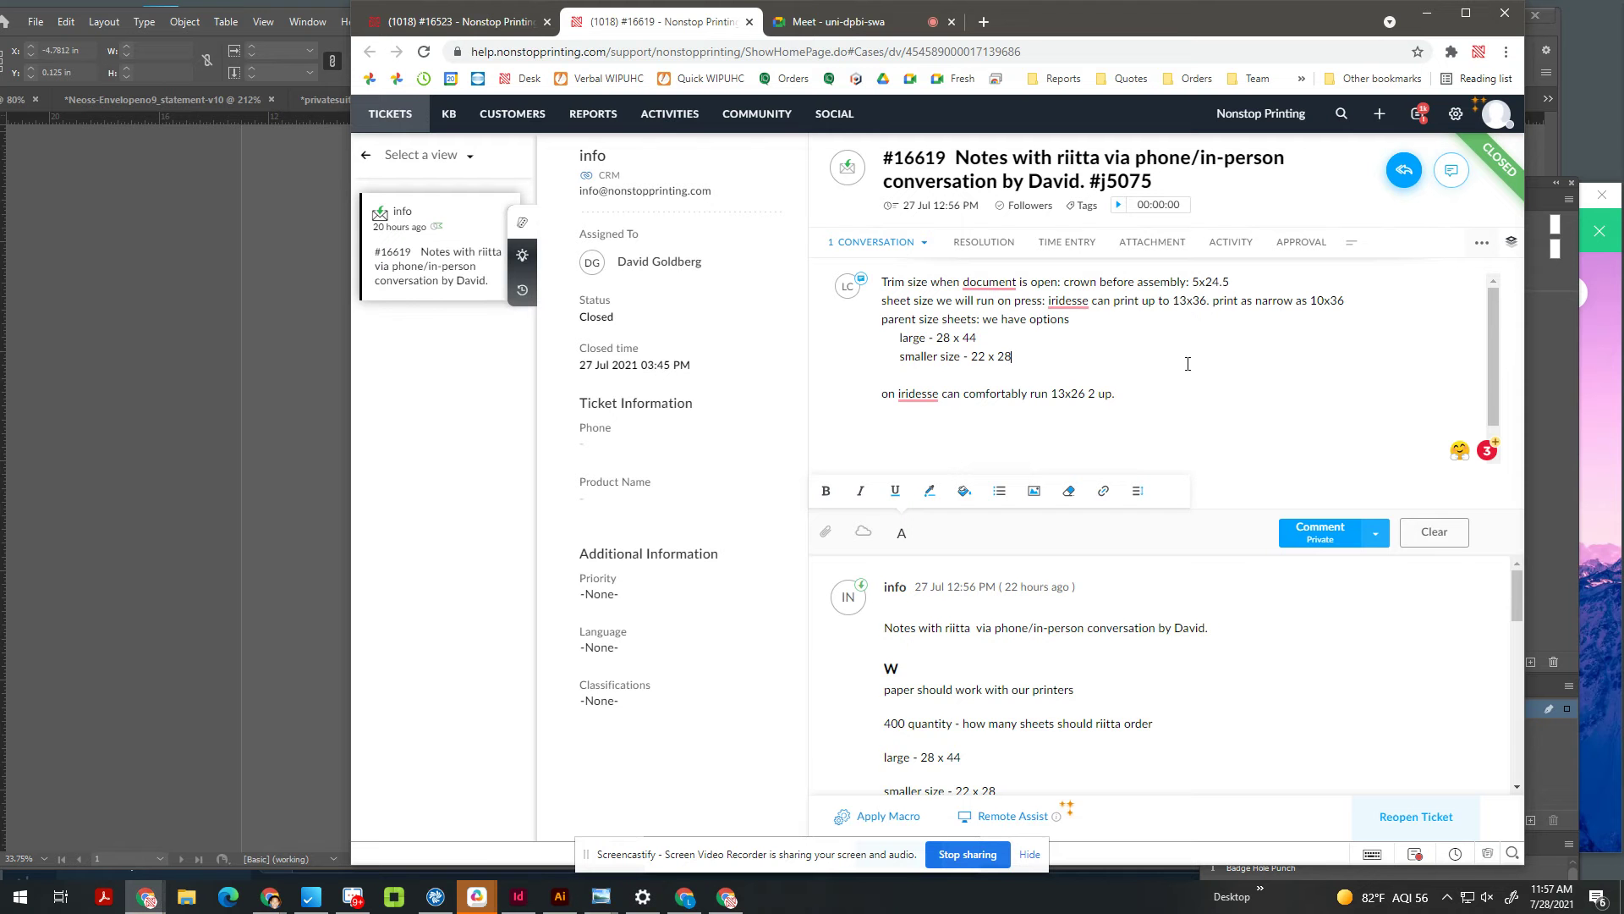
scroll(1265, 660, down, 10)
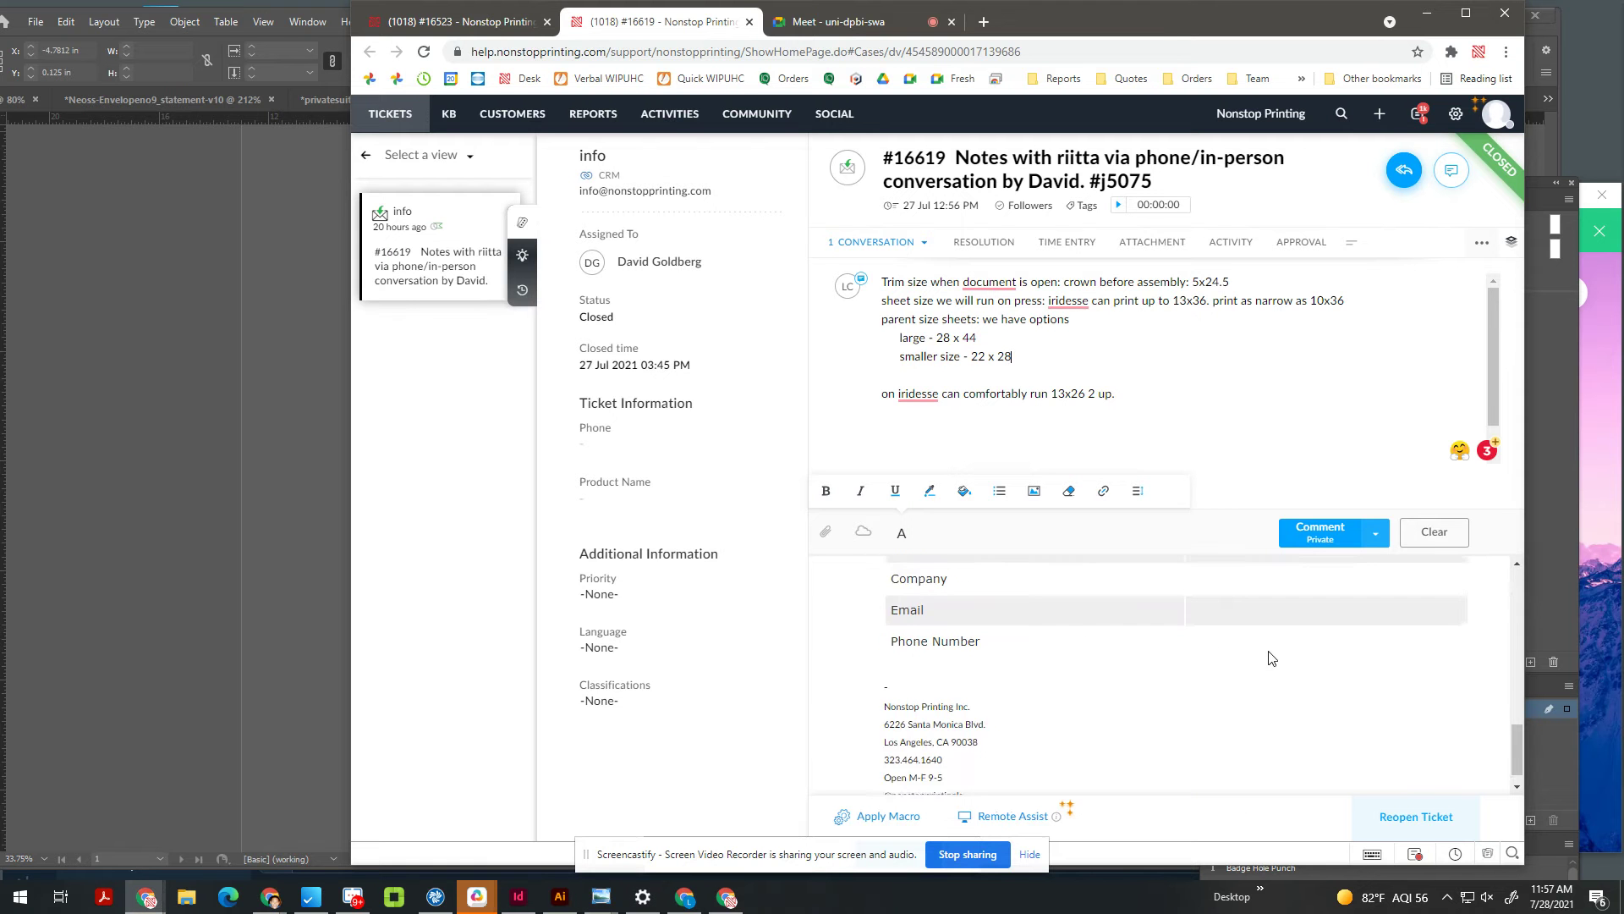
scroll(1269, 658, up, 10)
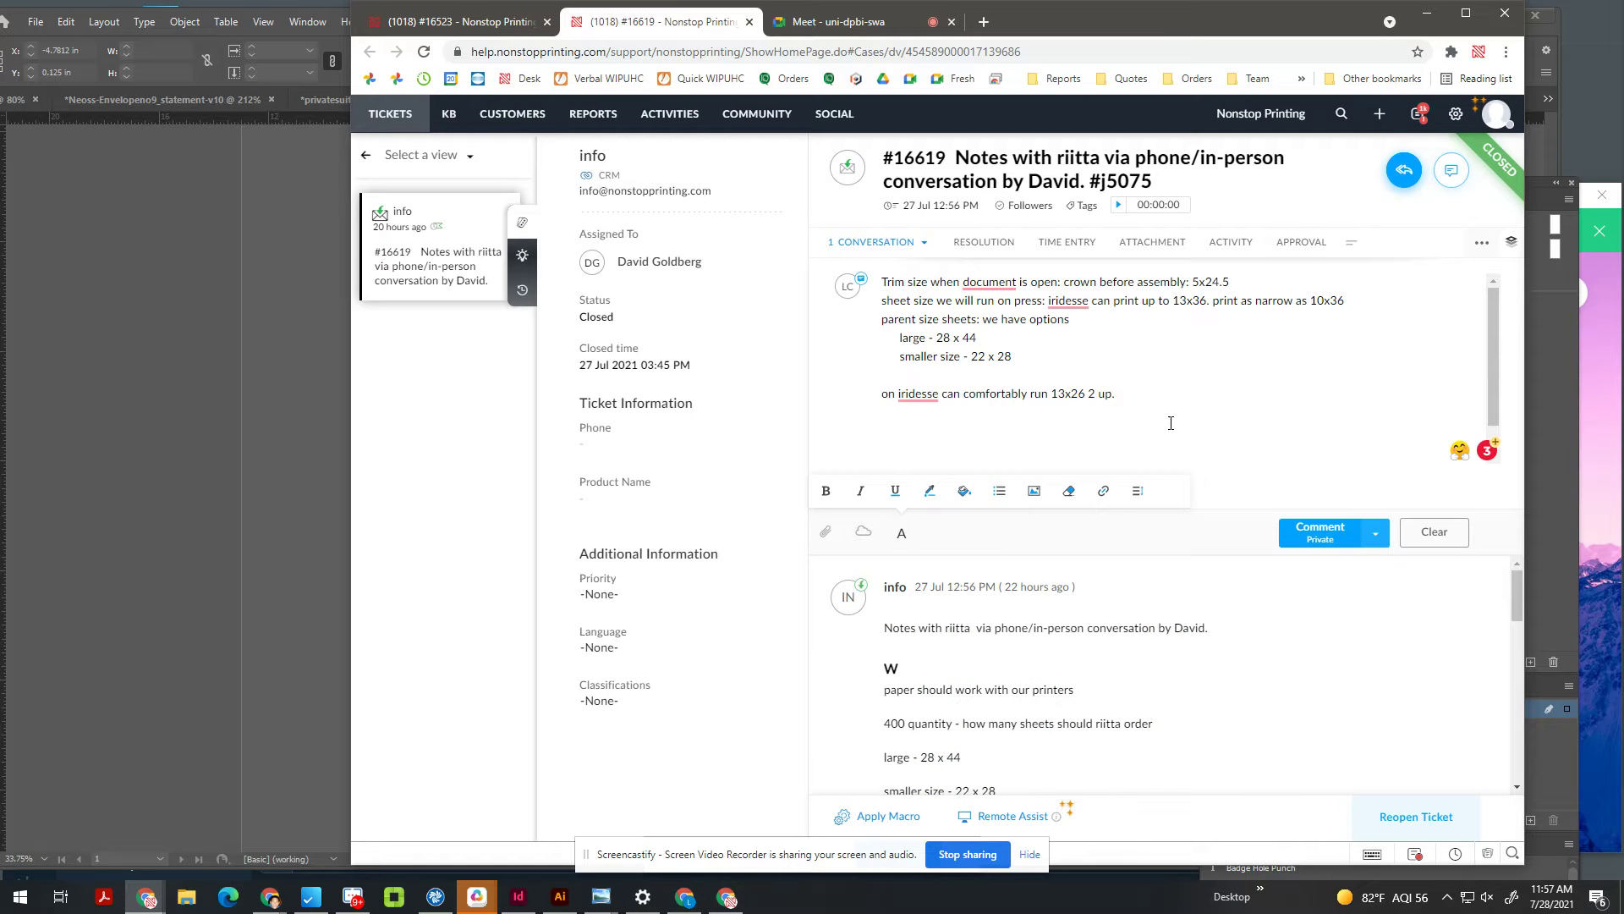
click(1082, 336)
text(- )
text(whats the grain)
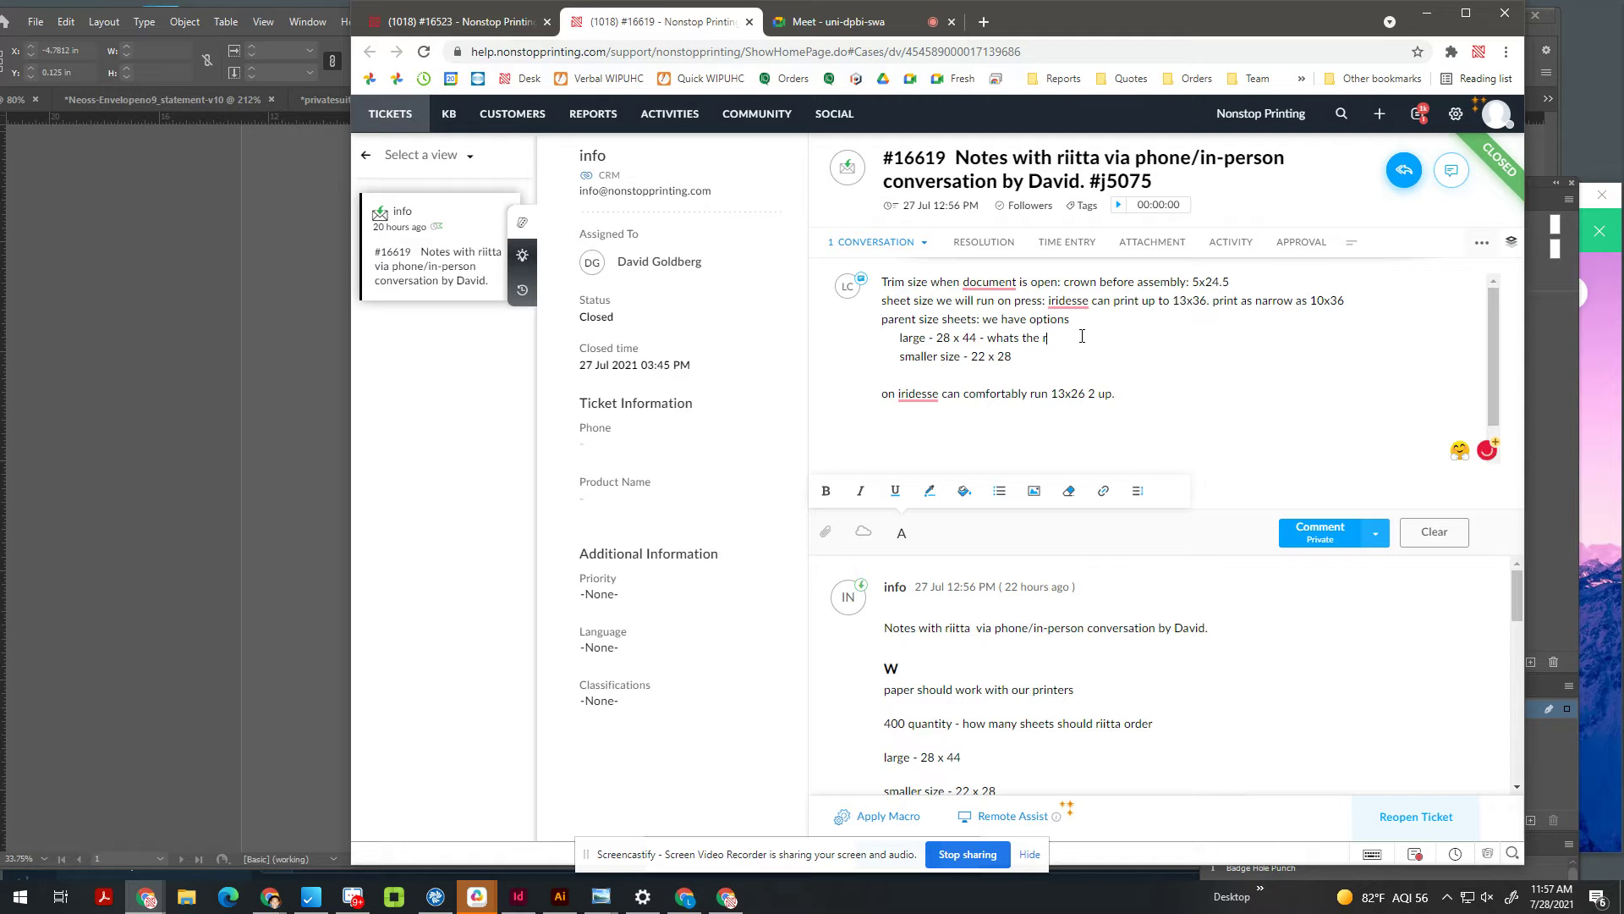
text( direction?)
mouse_move(1160, 334)
mouse_down()
mouse_move(926, 338)
mouse_move(1147, 347)
mouse_up()
click(952, 339)
click(1147, 347)
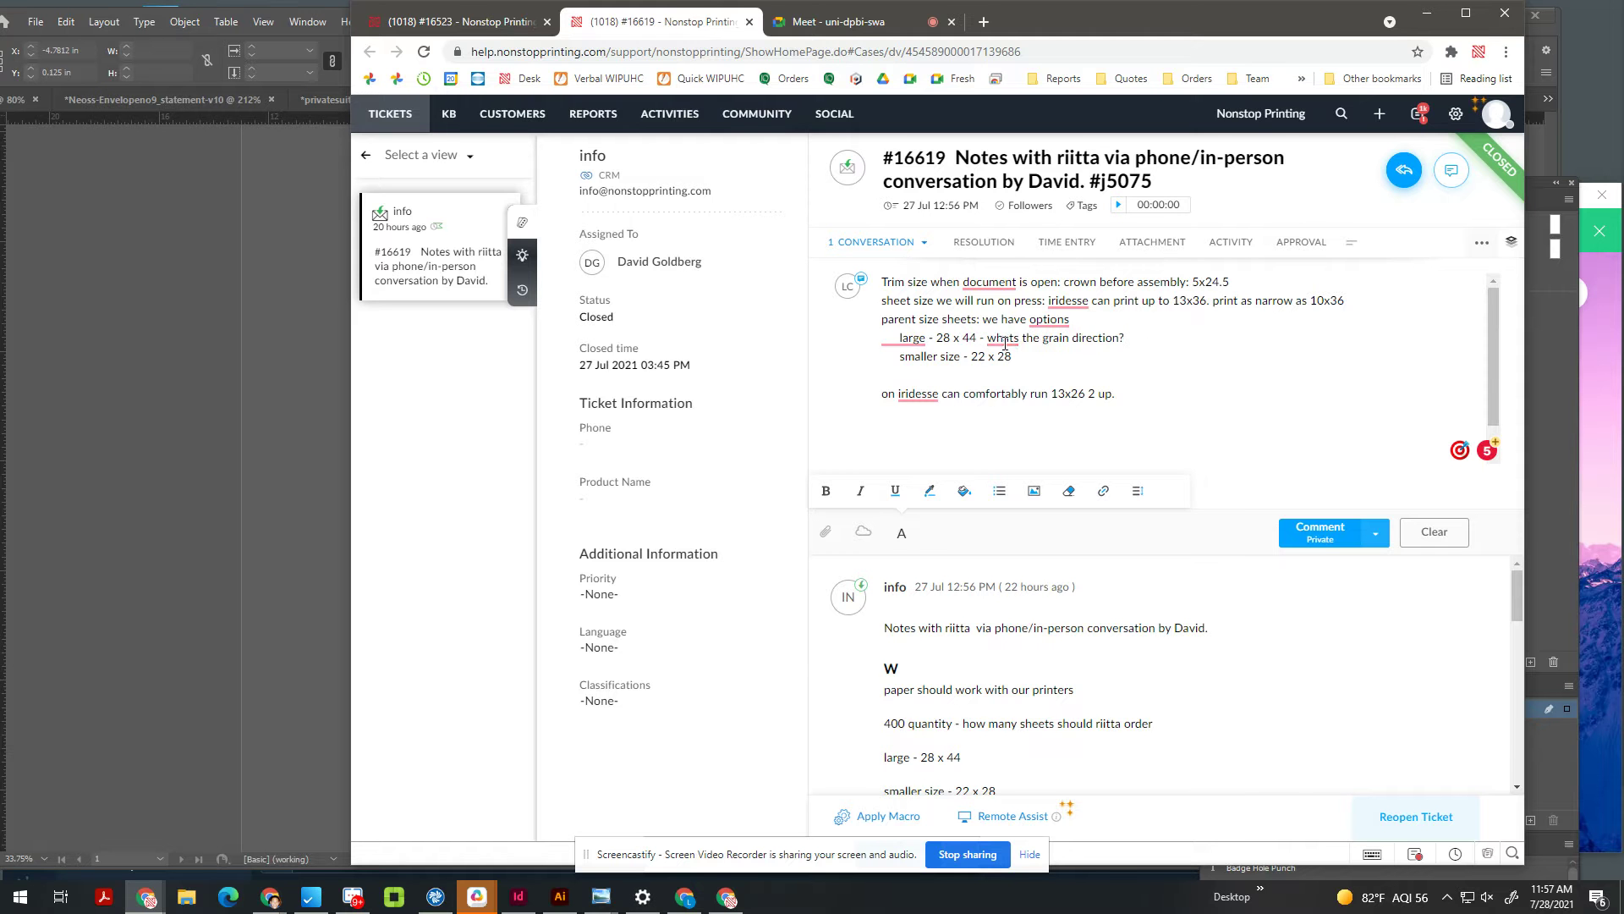
mouse_move(991, 336)
double_click(967, 337)
click(965, 337)
Step: Switch back to InDesign and try a best-fit step and repeat without rotation on the 28 x 44 sheet, giving 2 horizontal by 1 vertical
click(215, 515)
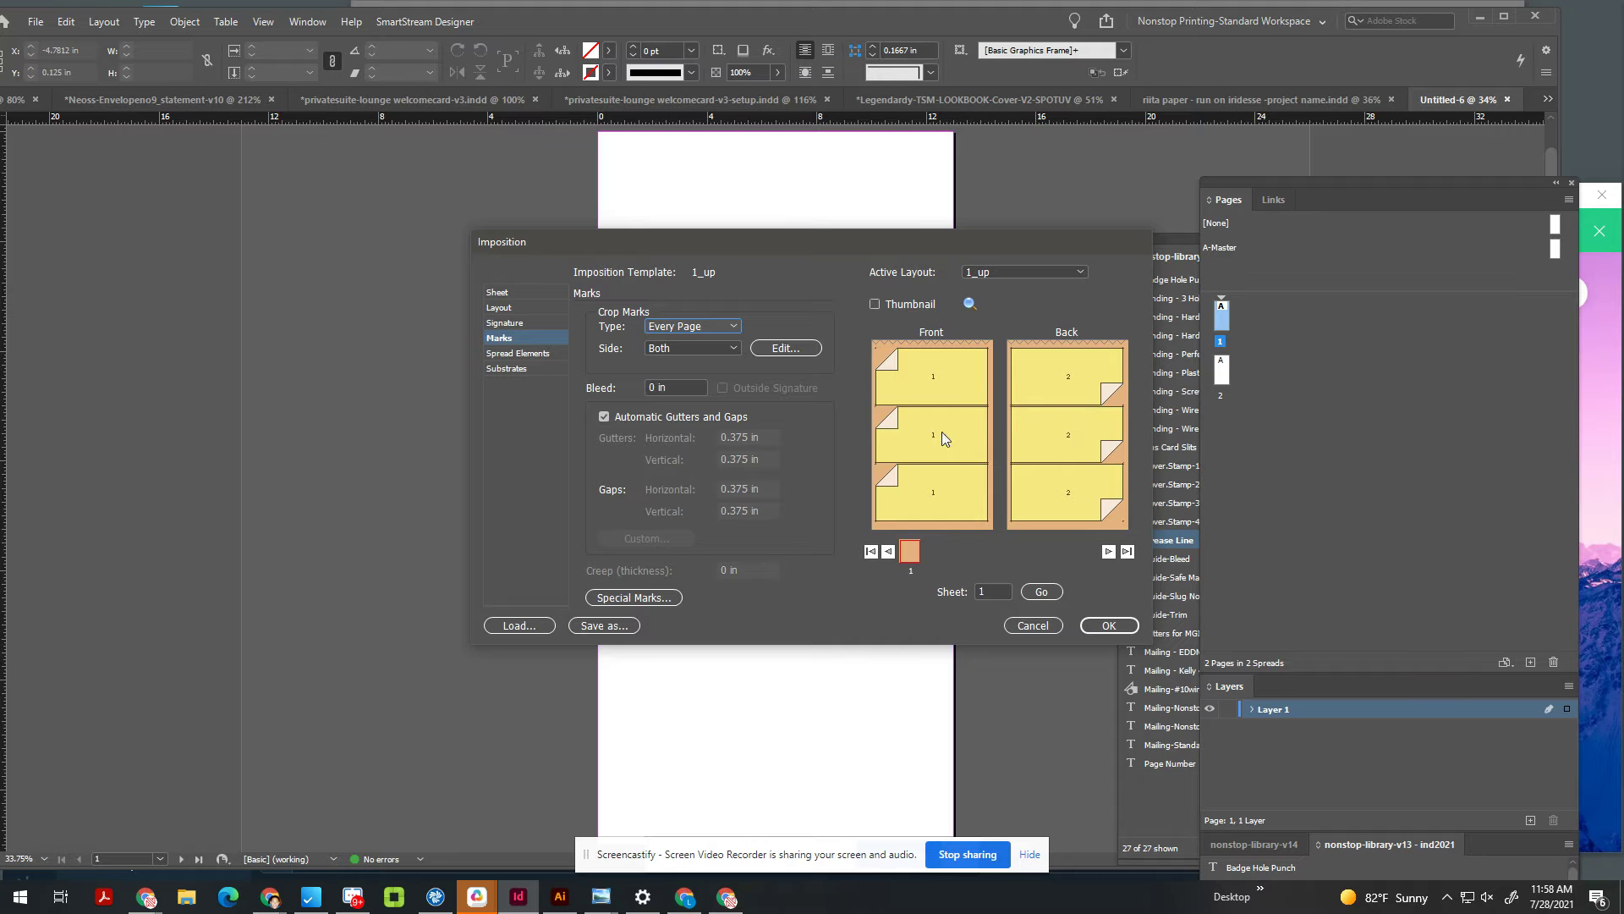
click(541, 306)
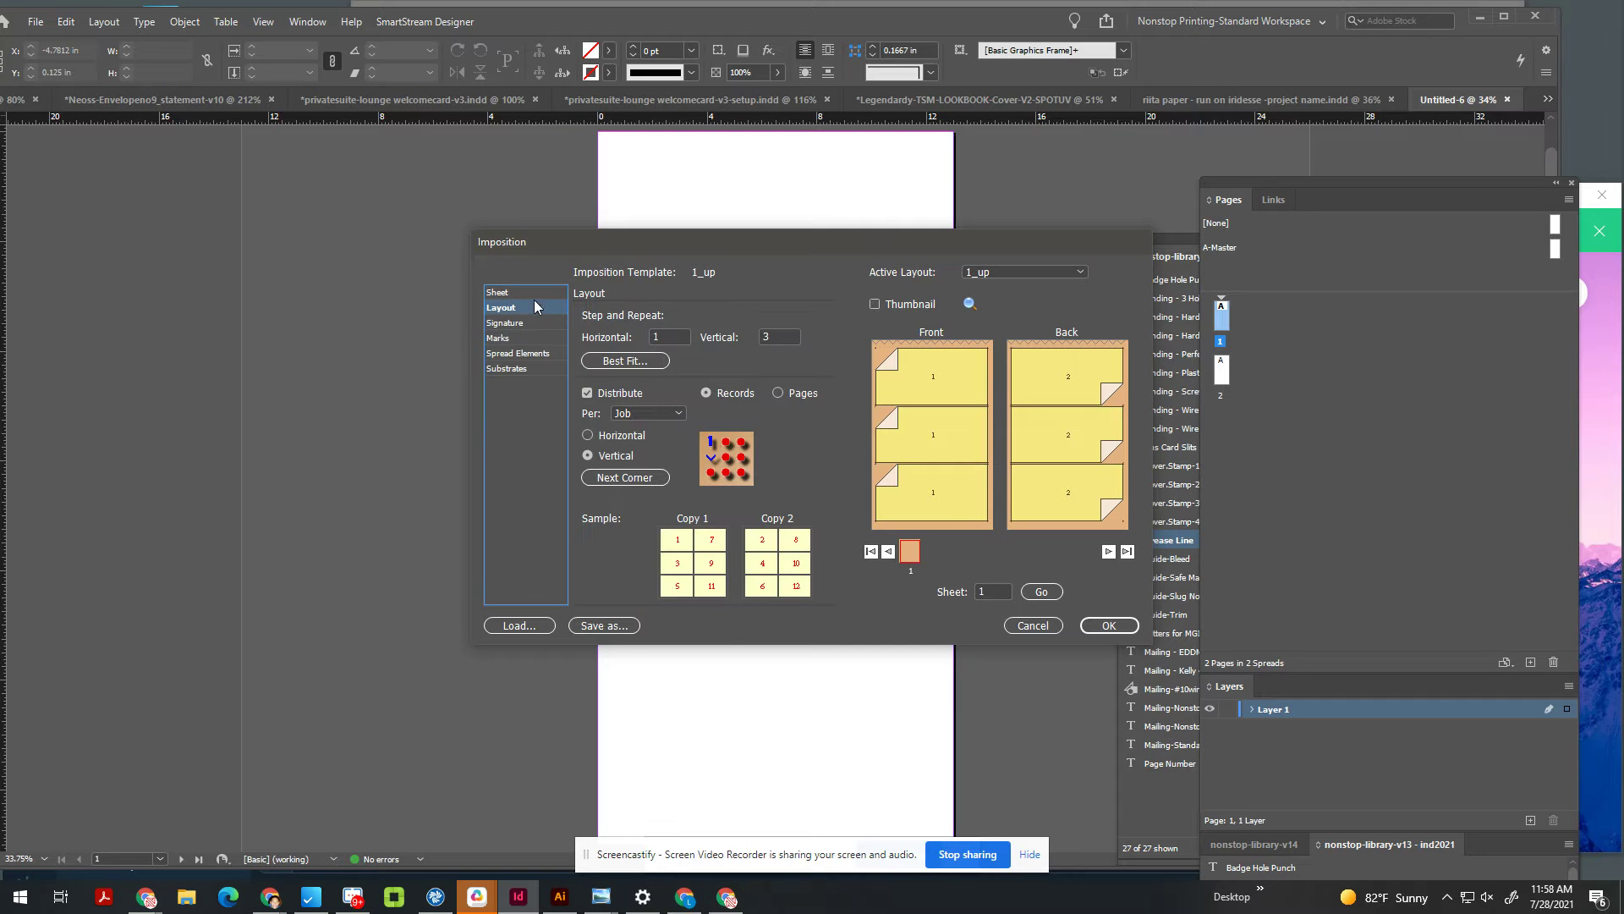
click(675, 338)
click(626, 360)
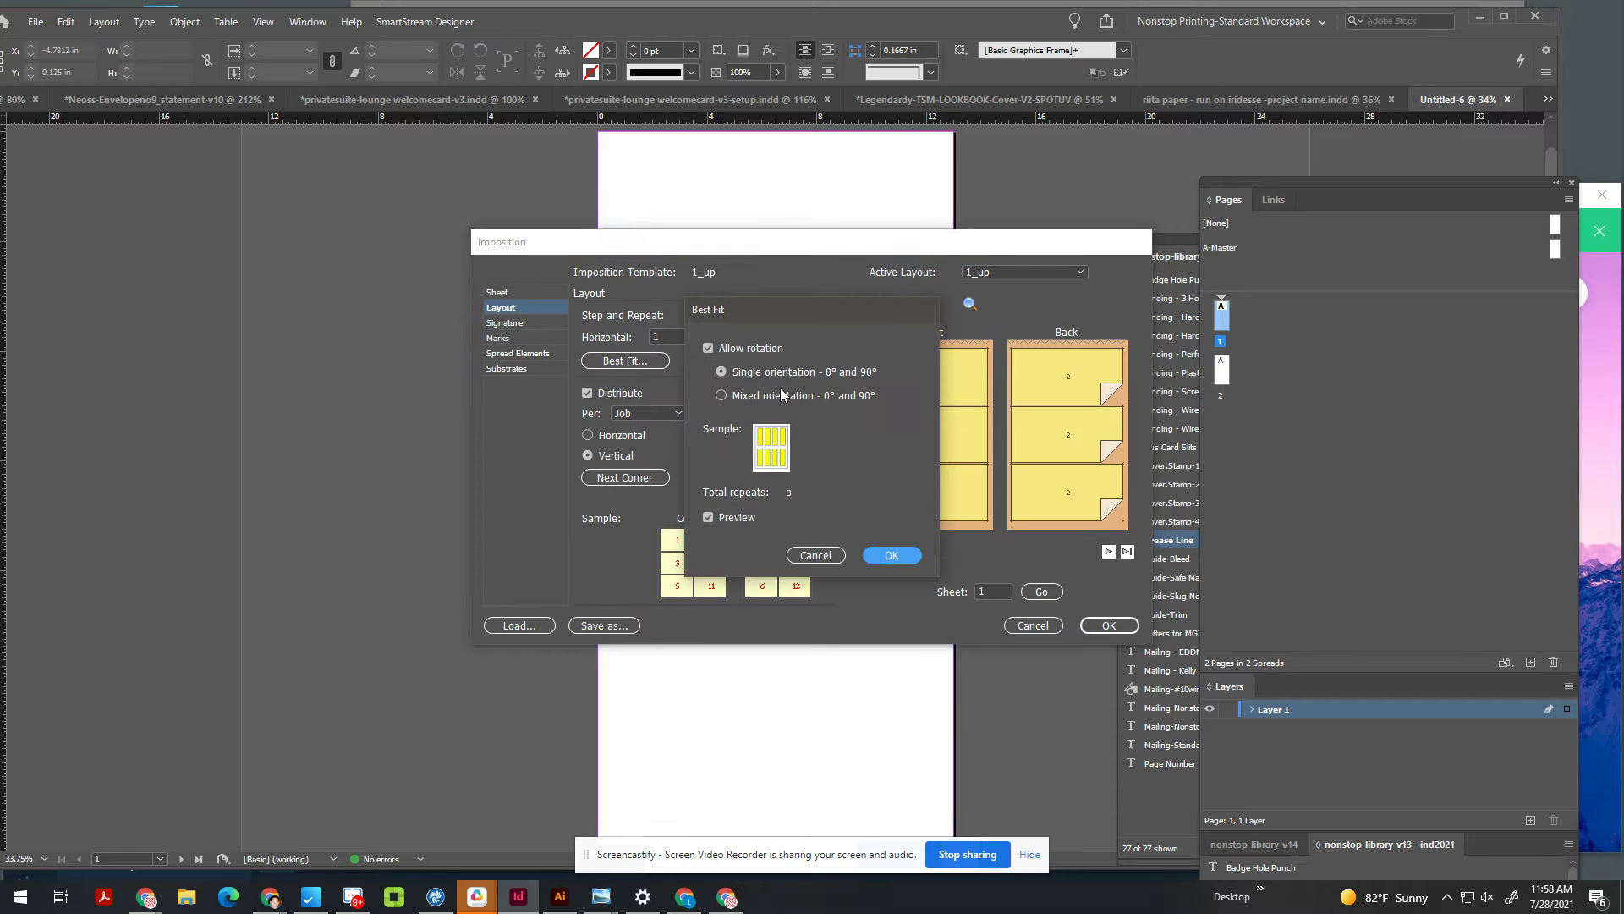
click(888, 554)
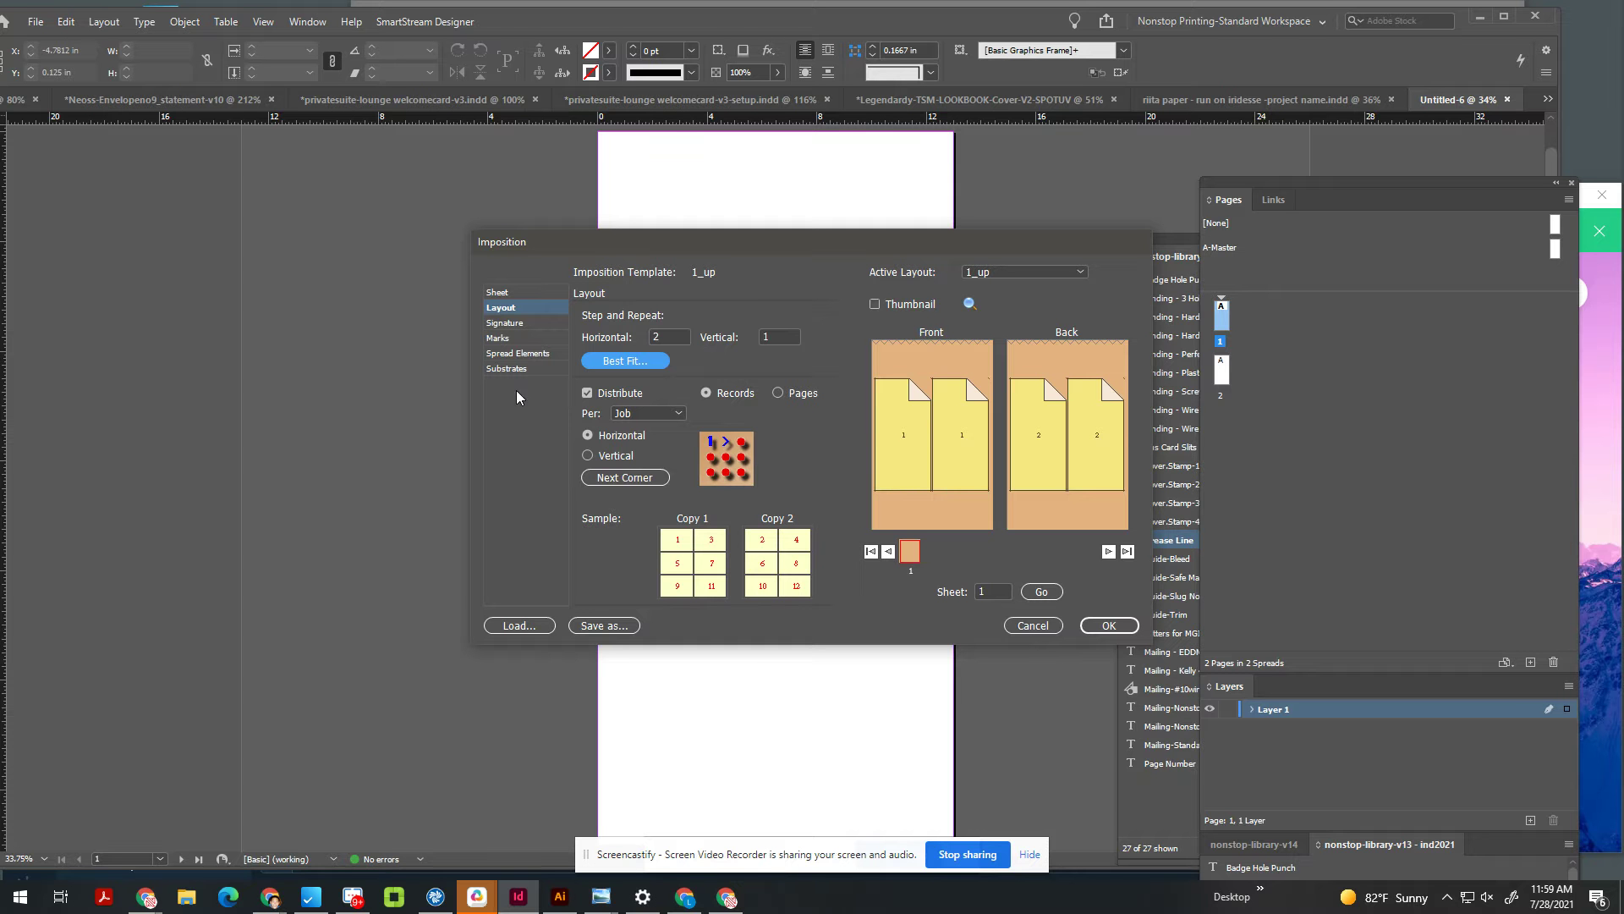
Step: Reapply the best-fit step and repeat with rotation allowed, giving 1 horizontal by 3 vertical
click(530, 291)
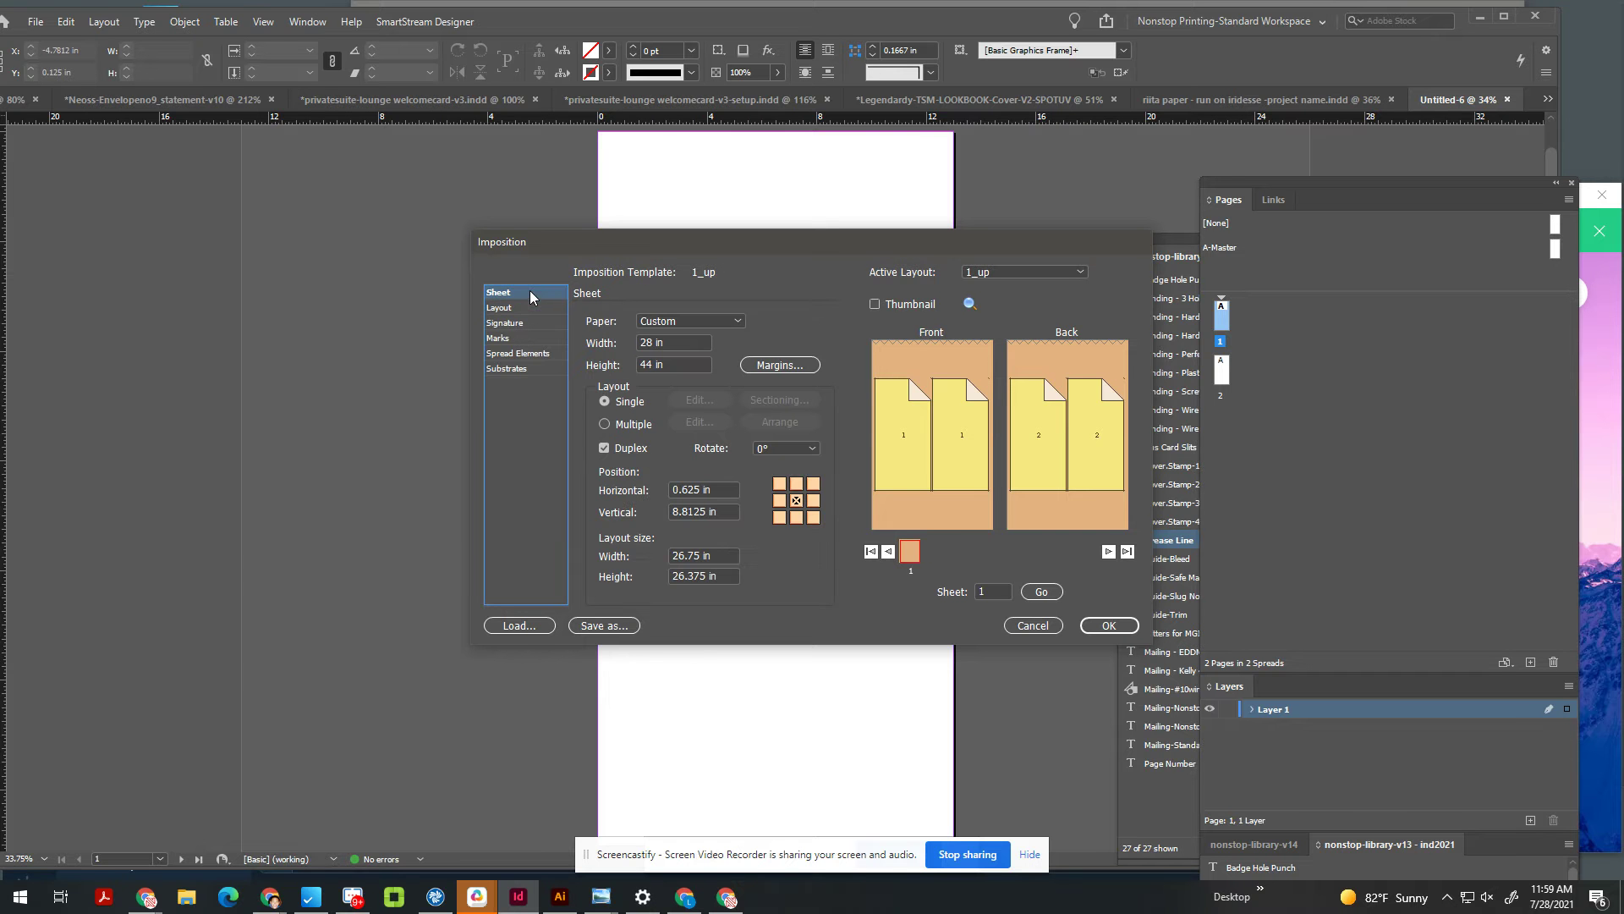
click(519, 309)
click(626, 361)
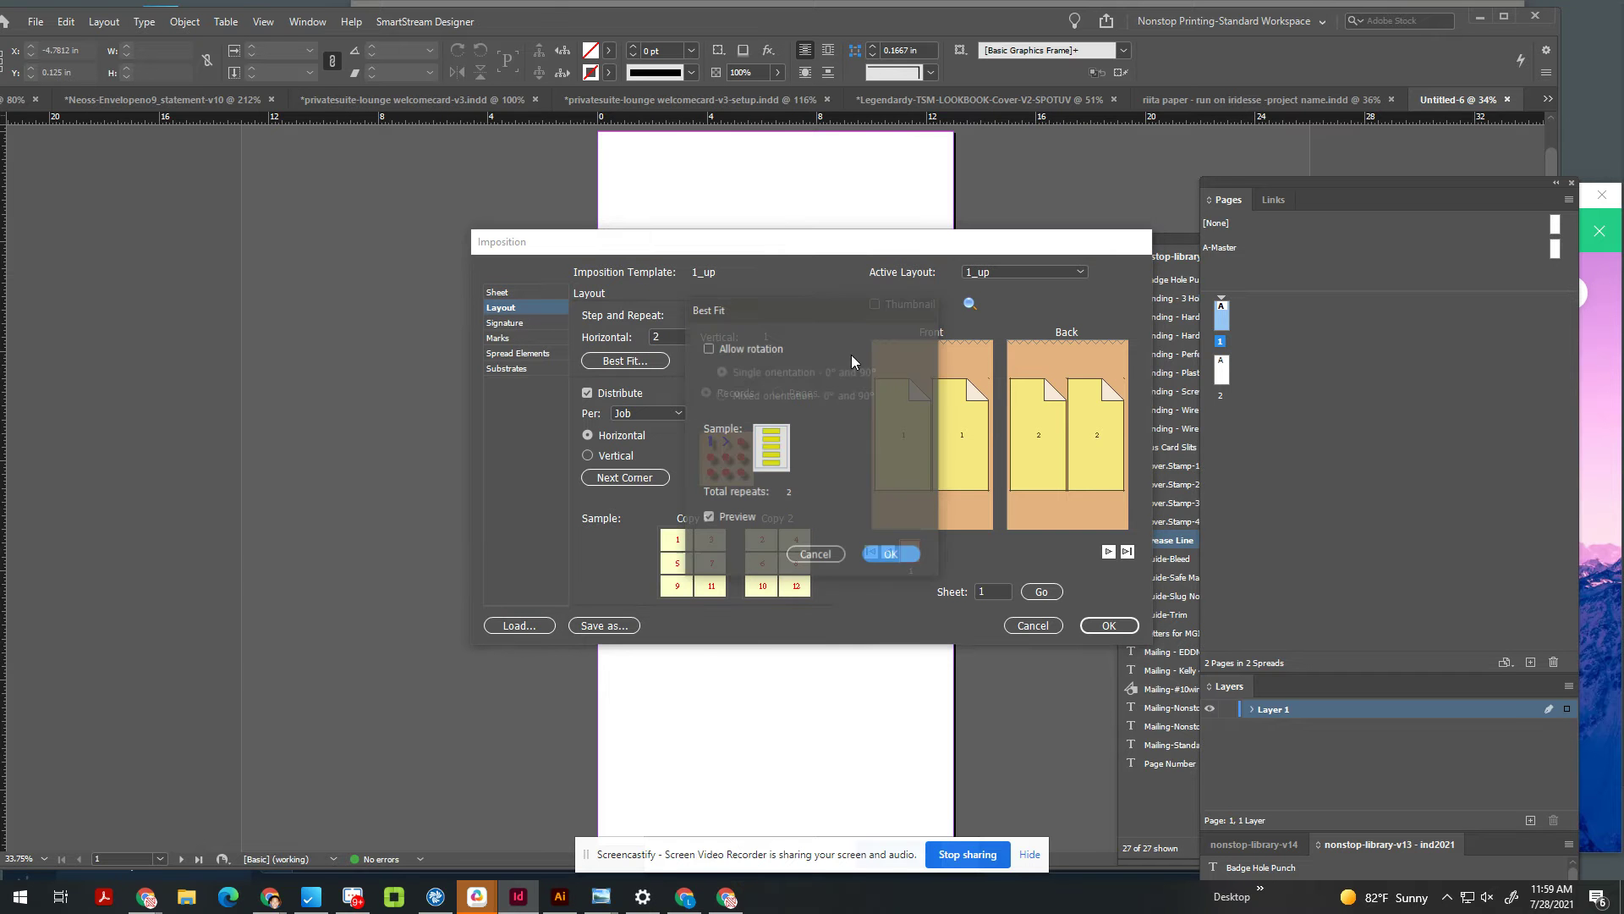
click(751, 348)
click(892, 554)
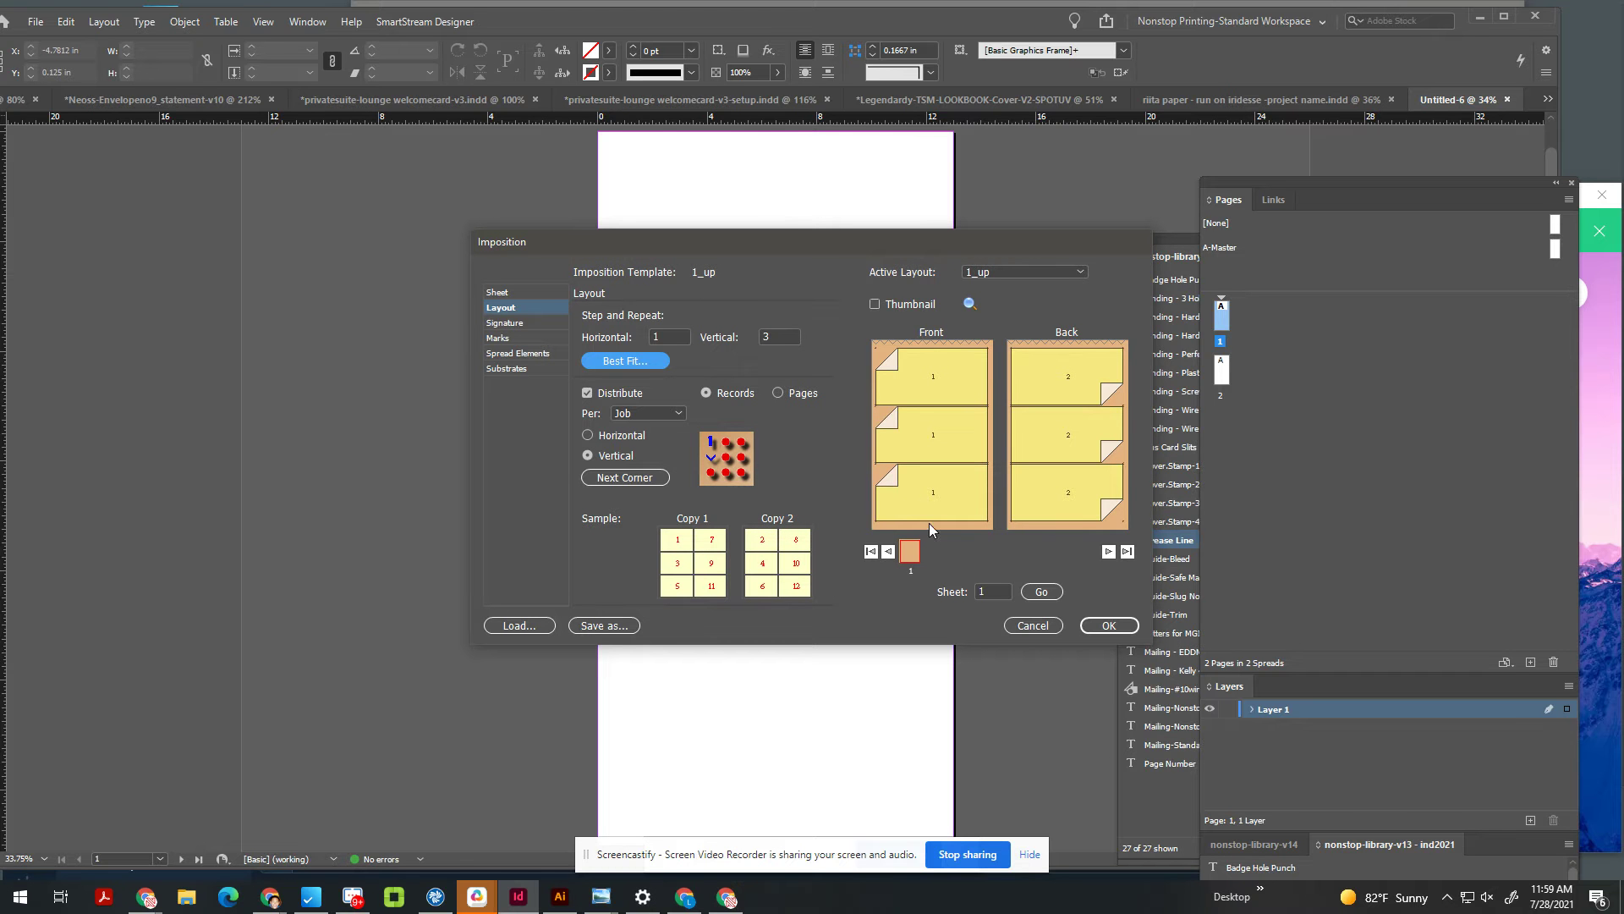
Step: In the Chrome ticket, add the line "28x44 is wonderderful. can get 3 up and it'll be short grain assuming the 44" parent size is long grain."
key(alt+Tab)
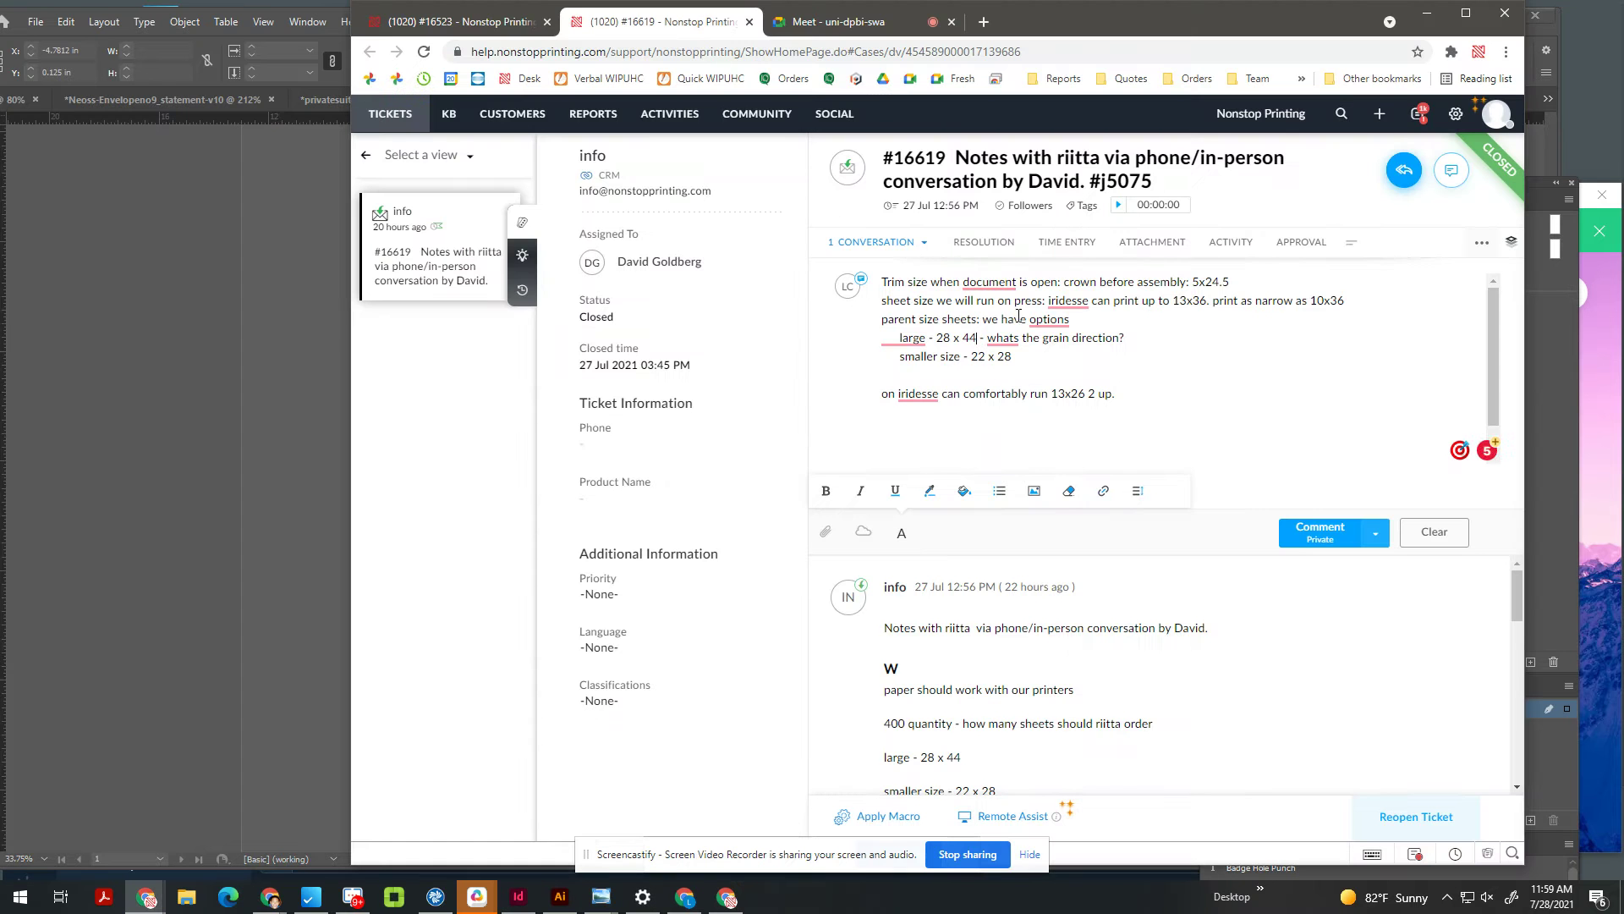
key(Return)
text(28x44 is wonderer)
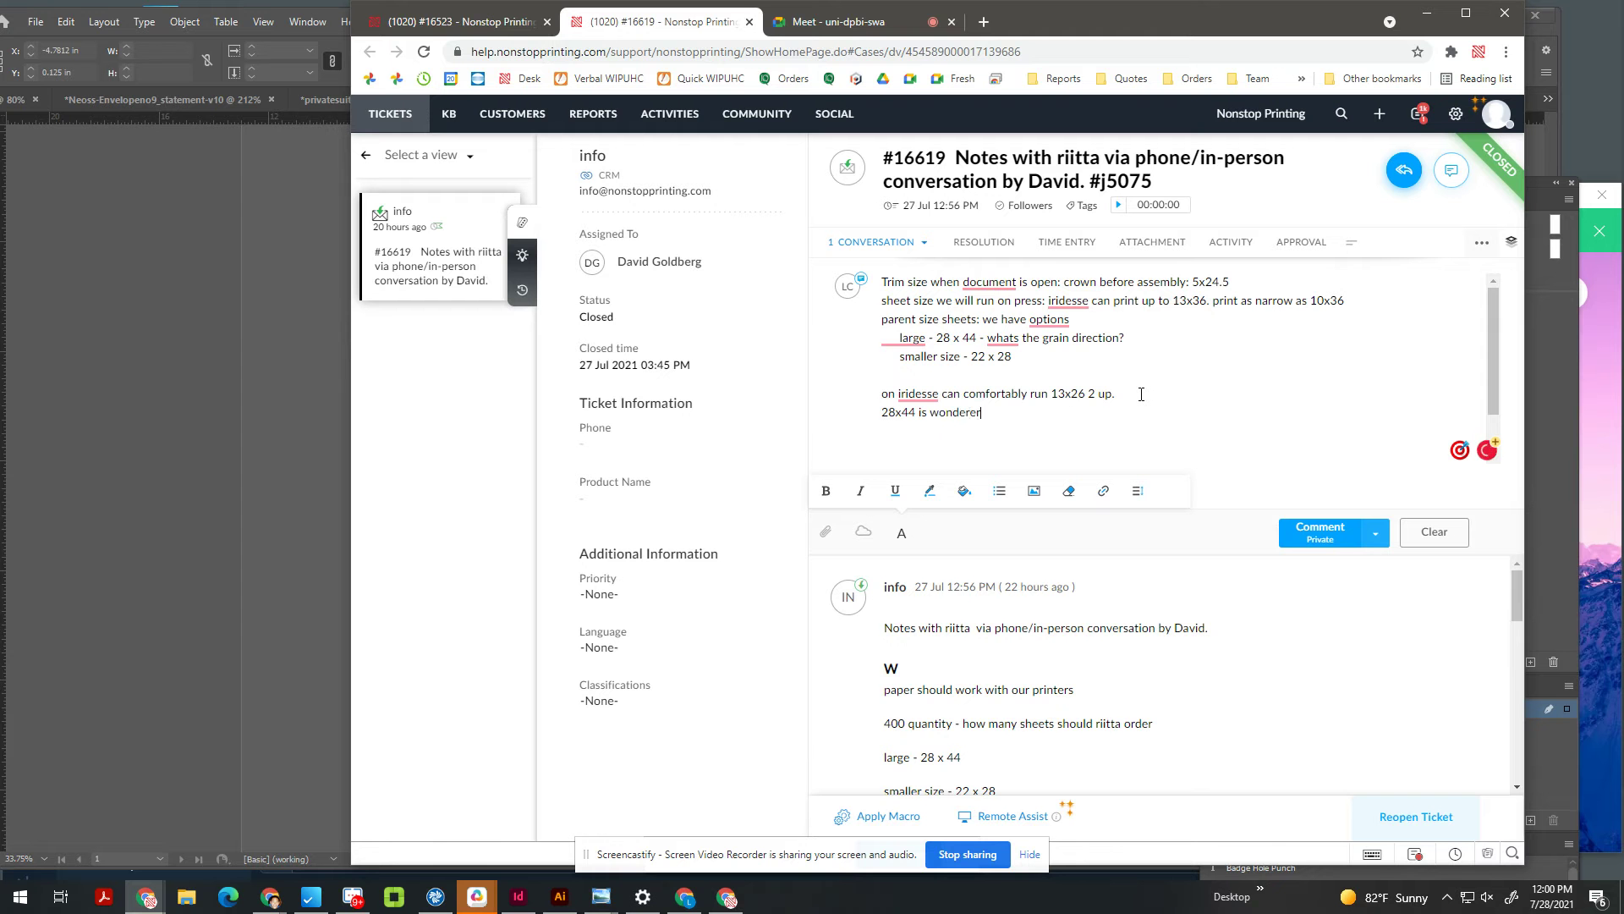
key(BackSpace)
text(erful. can get)
text( 3 up and it'll be shor)
text(t grain assuming )
text(the 44)
text(" parent size is long grain)
text(.)
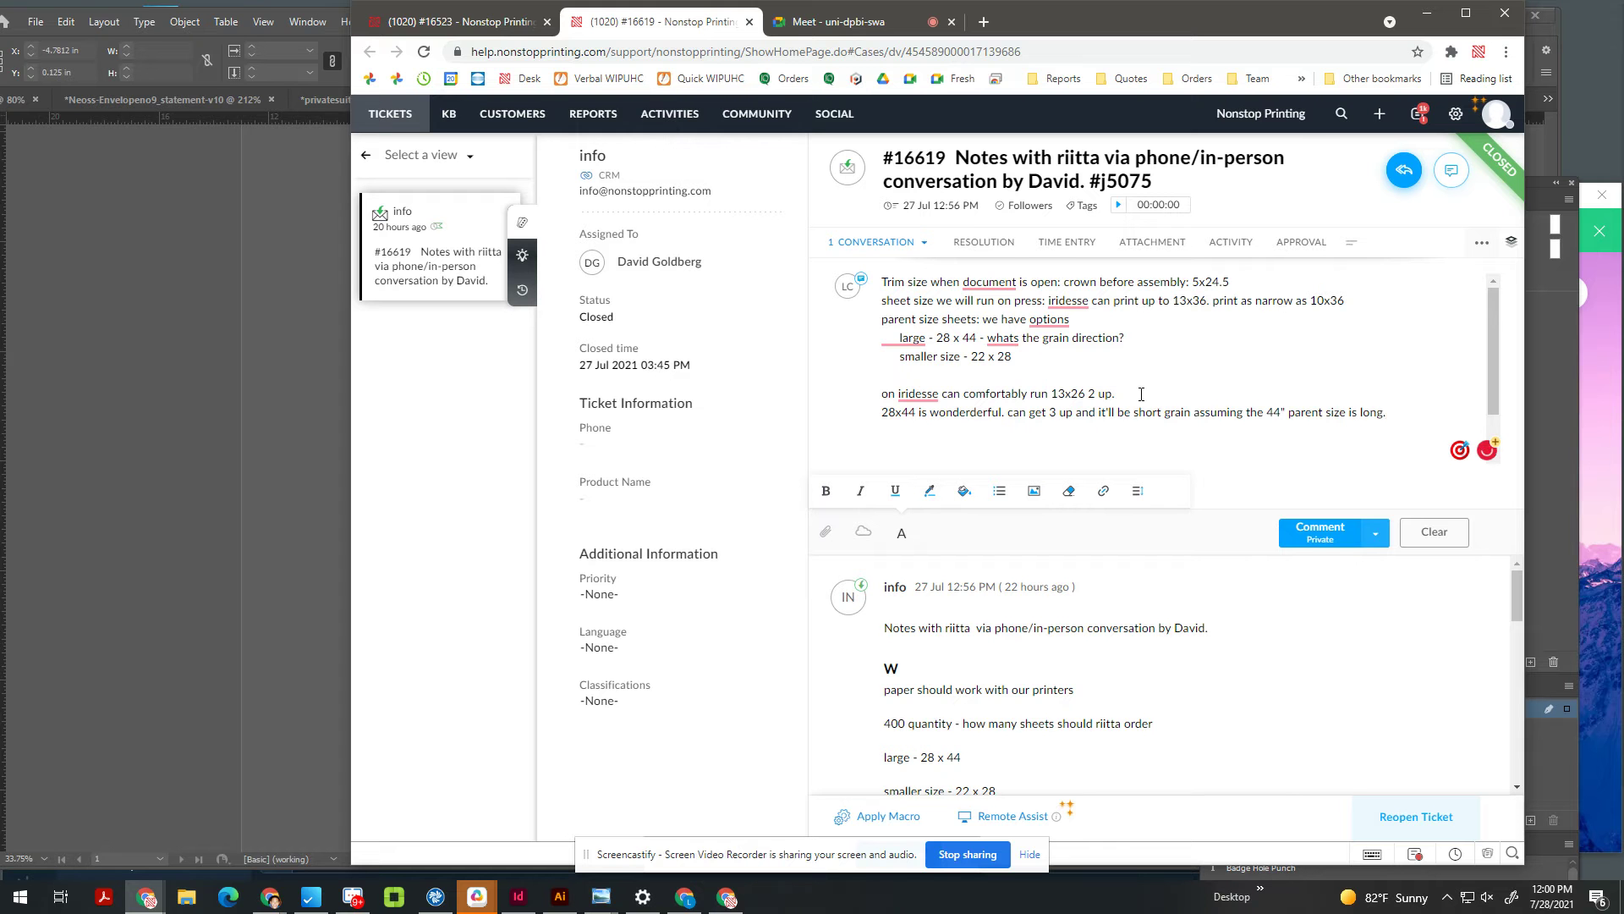
key(BackSpace)
text(grain.)
Step: Switch to InDesign and set the imposition sheet to 22 in wide and 28 in high
drag(970, 359, 1012, 358)
click(281, 378)
click(507, 293)
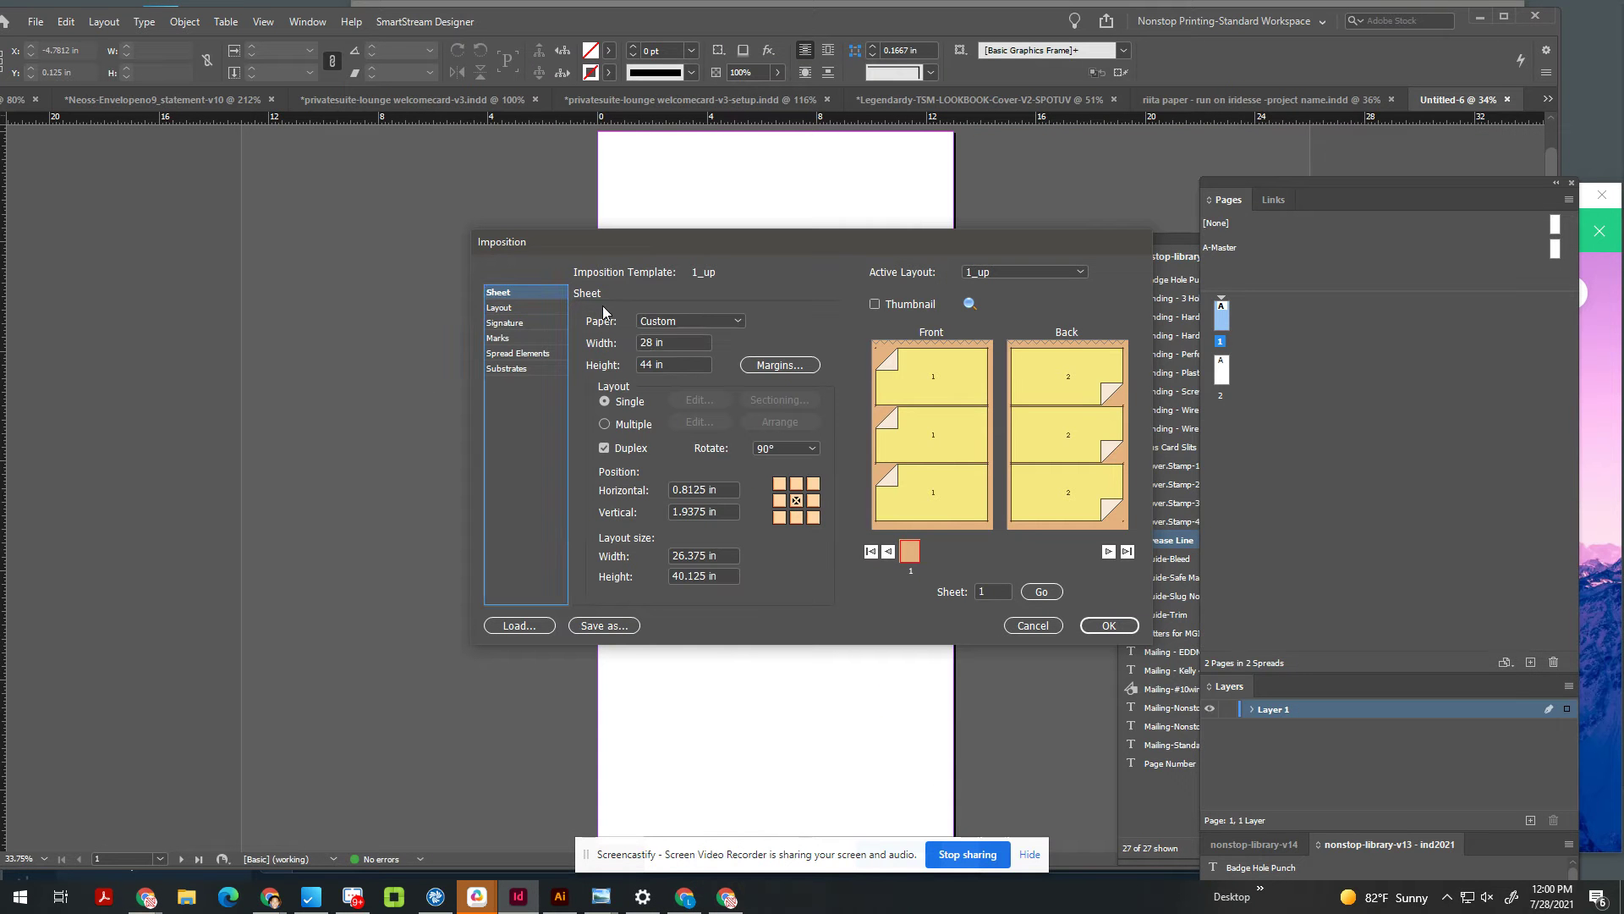
double_click(687, 342)
text(22)
key(Tab)
text(28)
key(Tab)
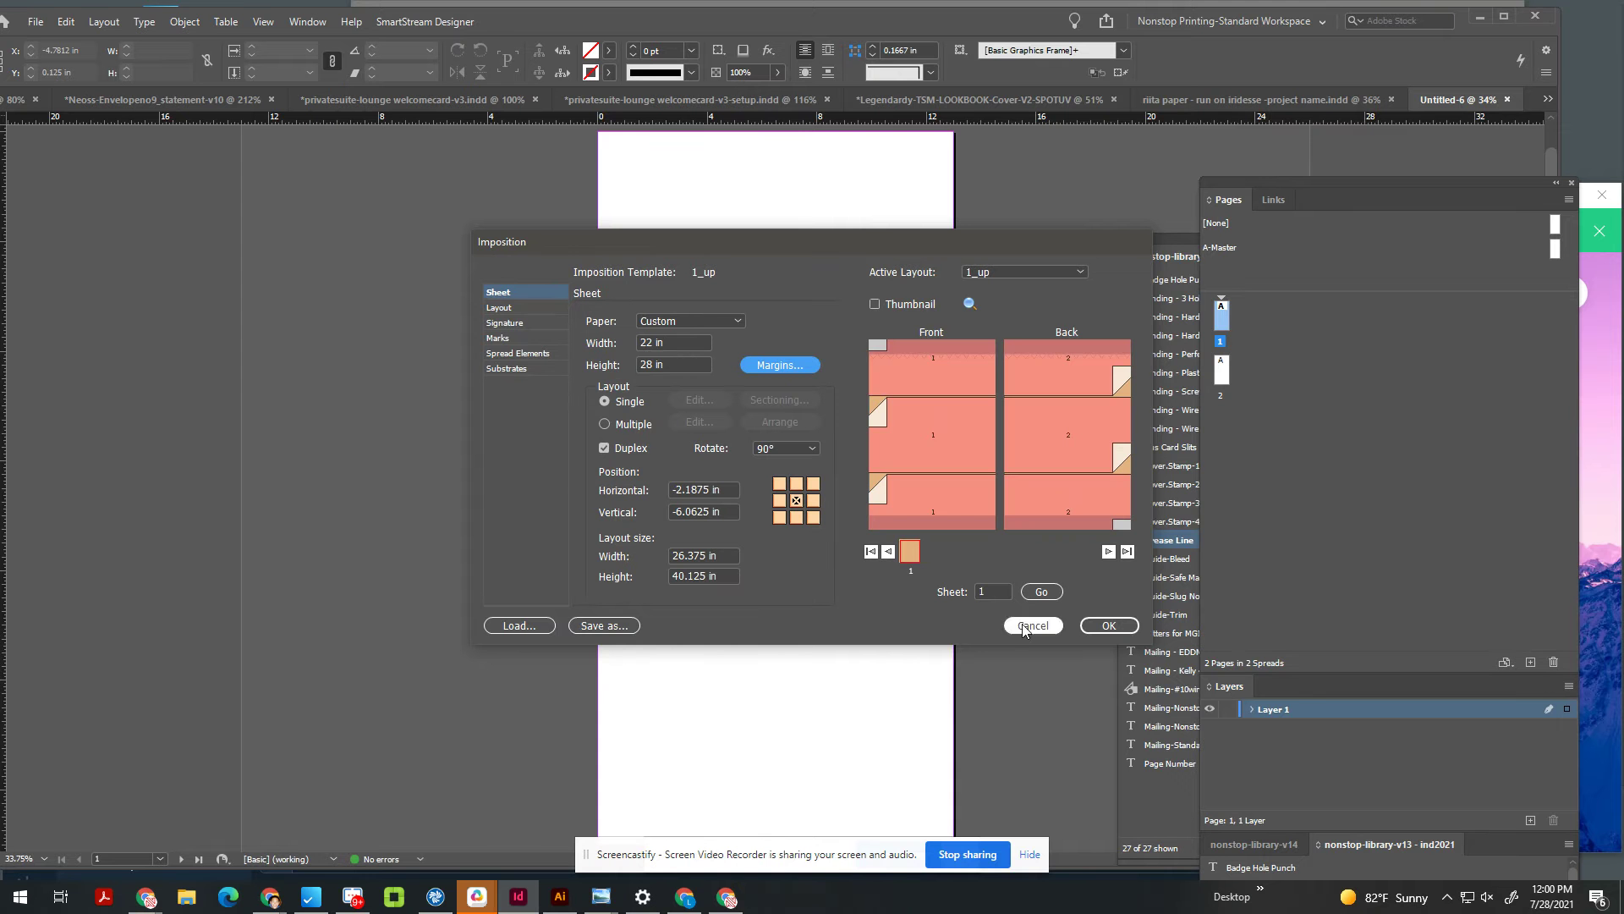
Step: Set the imposition sheet back to the large parent size, 28 in wide and 44 in high
double_click(685, 342)
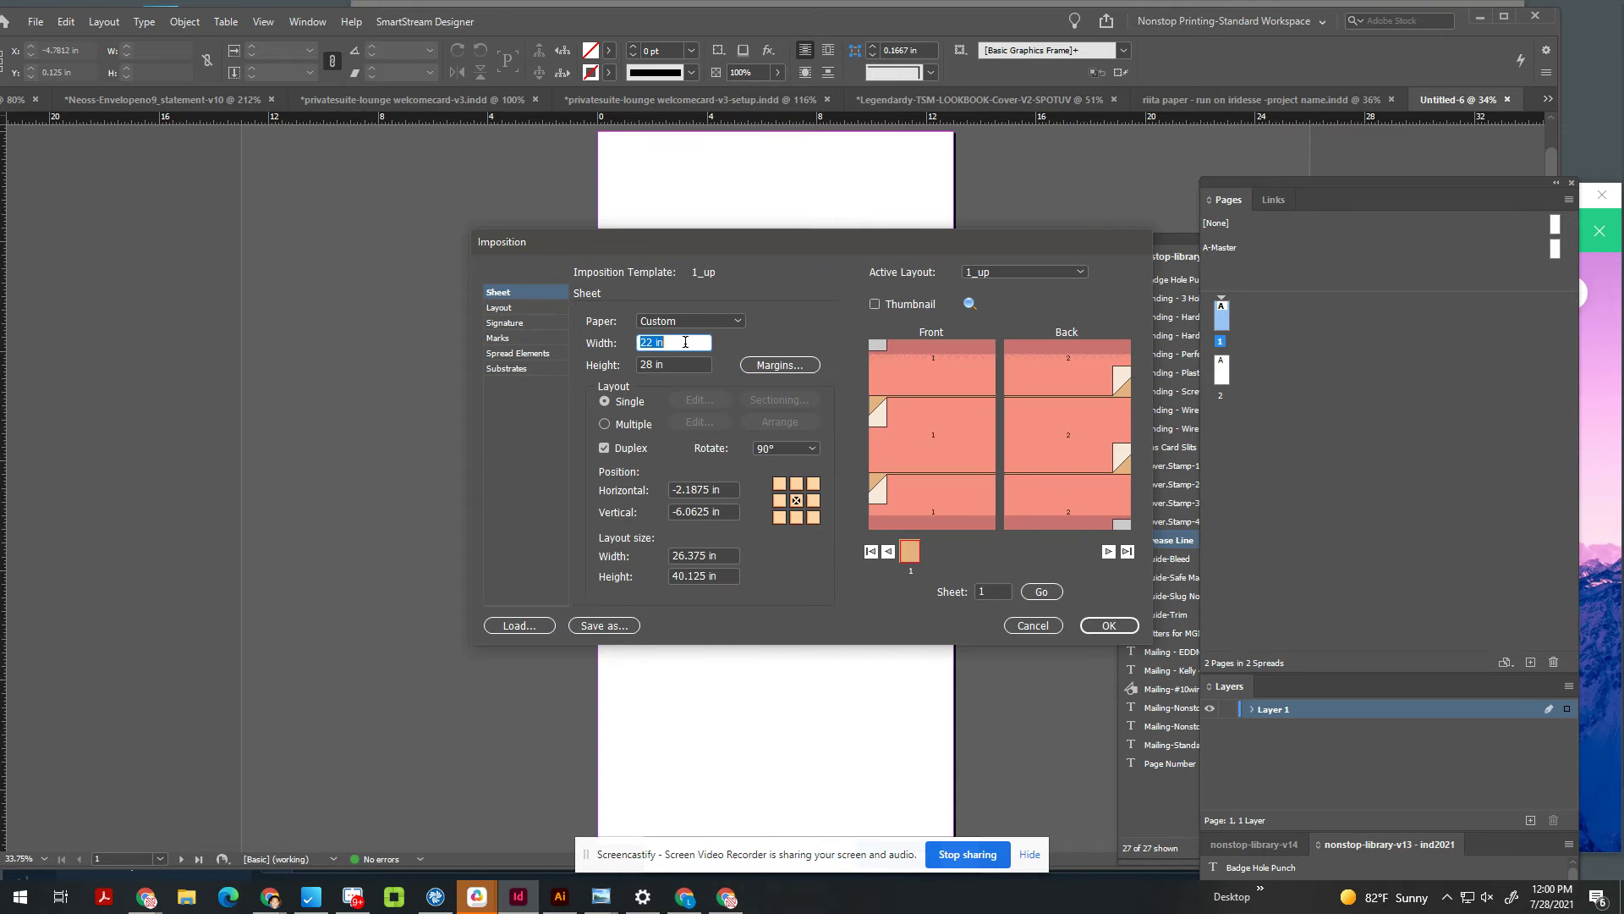
key(alt+Tab)
key(alt+Tab)
key(alt+Tab)
key(alt+Tab)
text(28)
key(Tab)
text(44)
key(Tab)
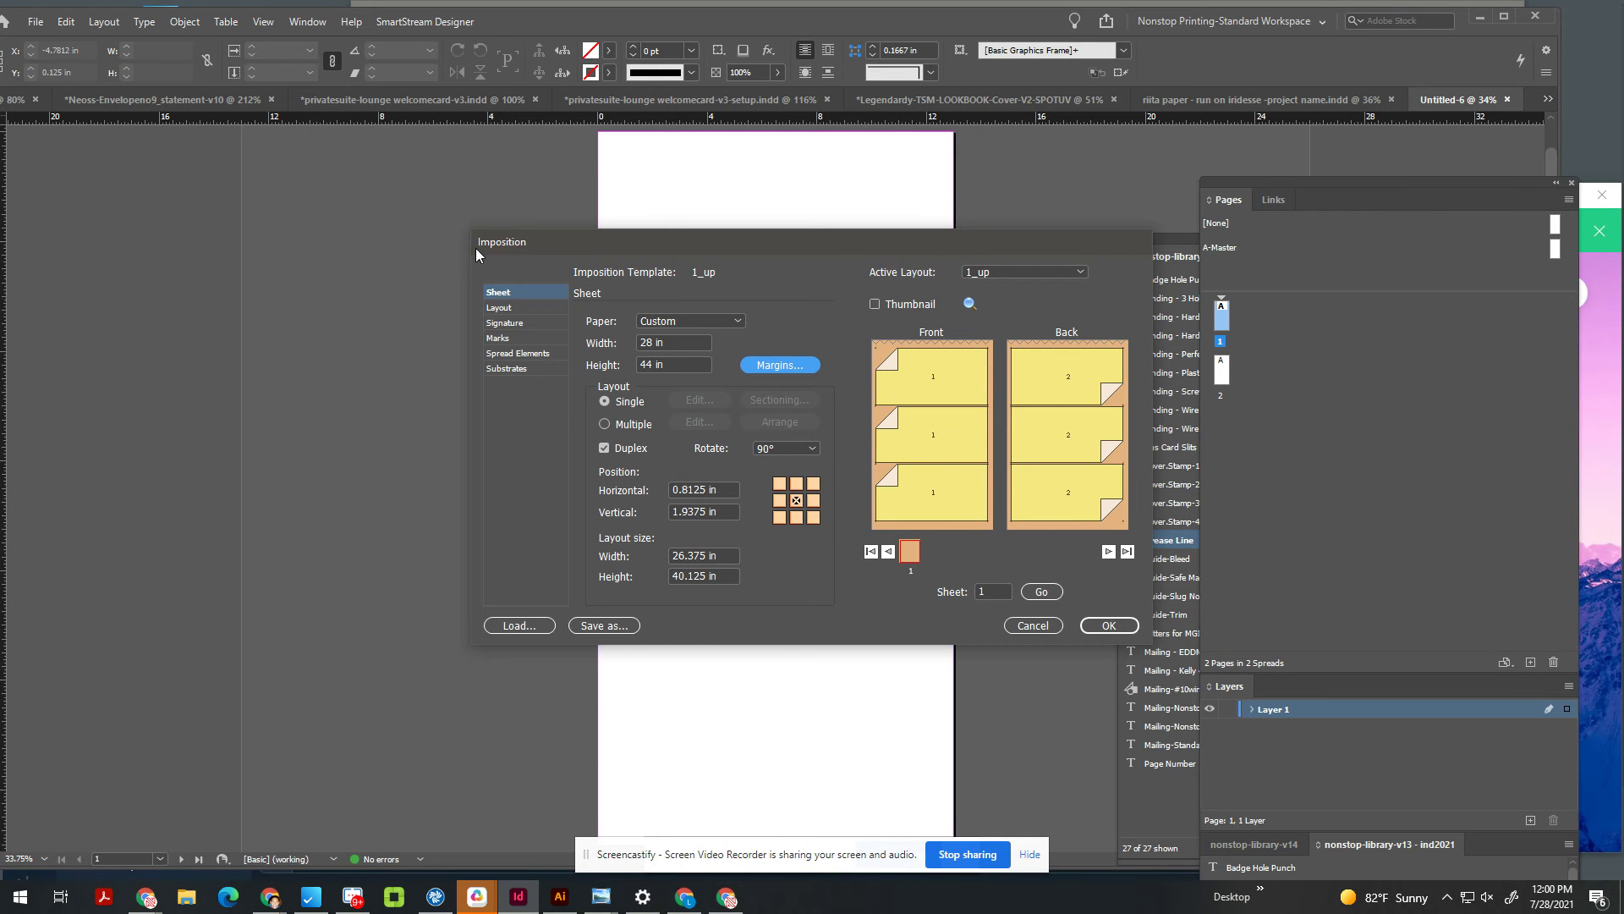
Step: Capture the Imposition dialog as a screen snip and paste it below the 28x44 note in the Chrome ticket
key(super+shift+s)
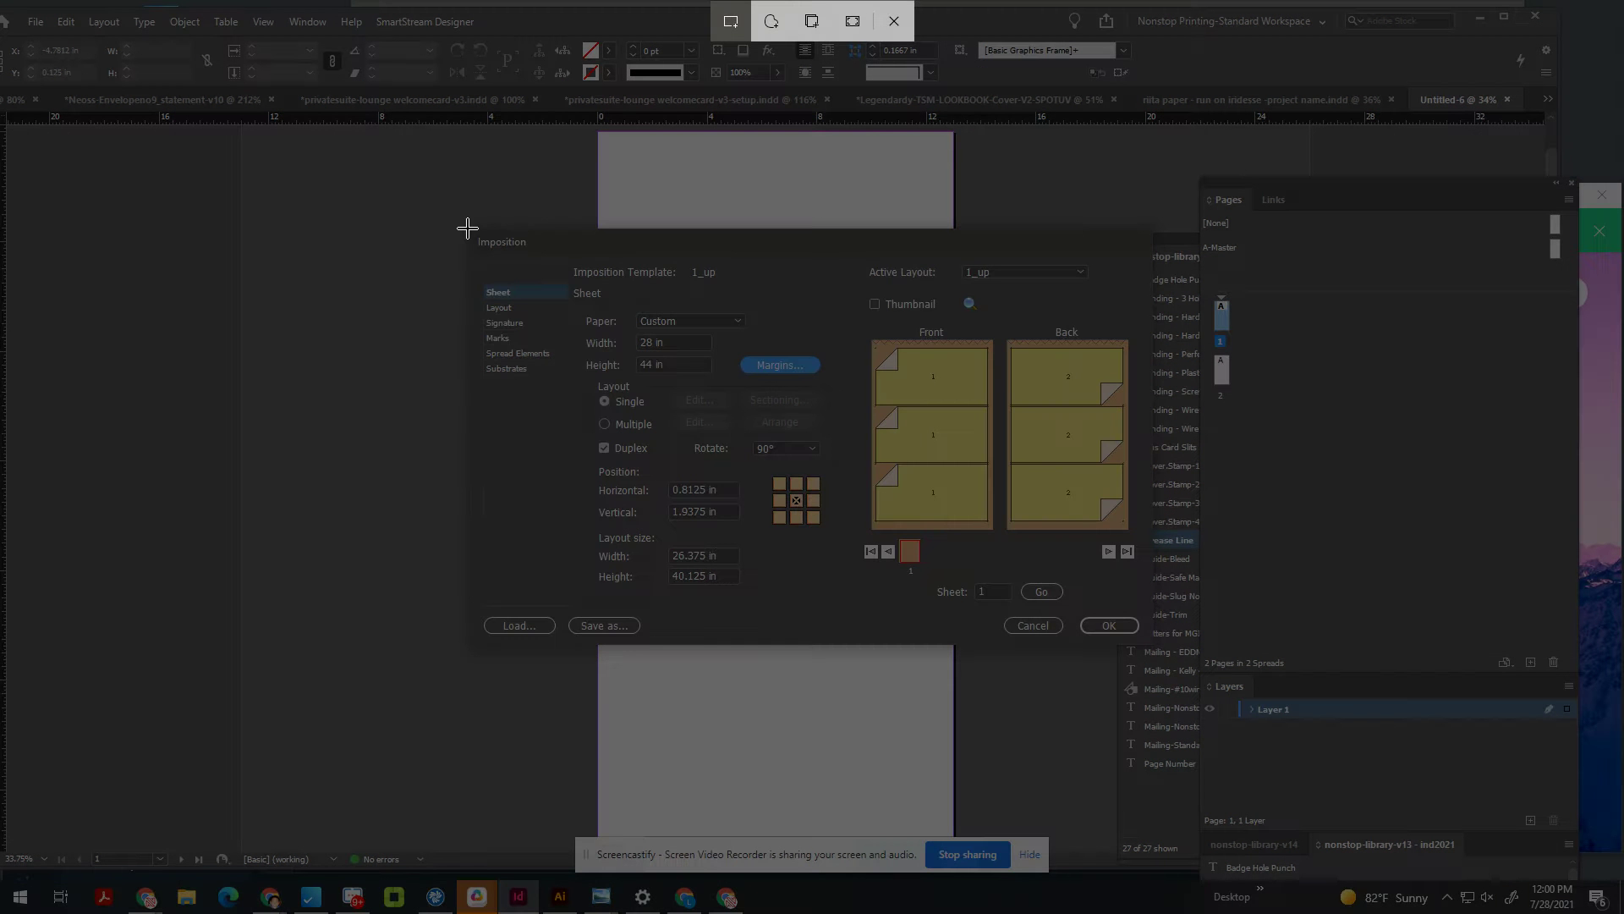
drag(467, 229, 1125, 642)
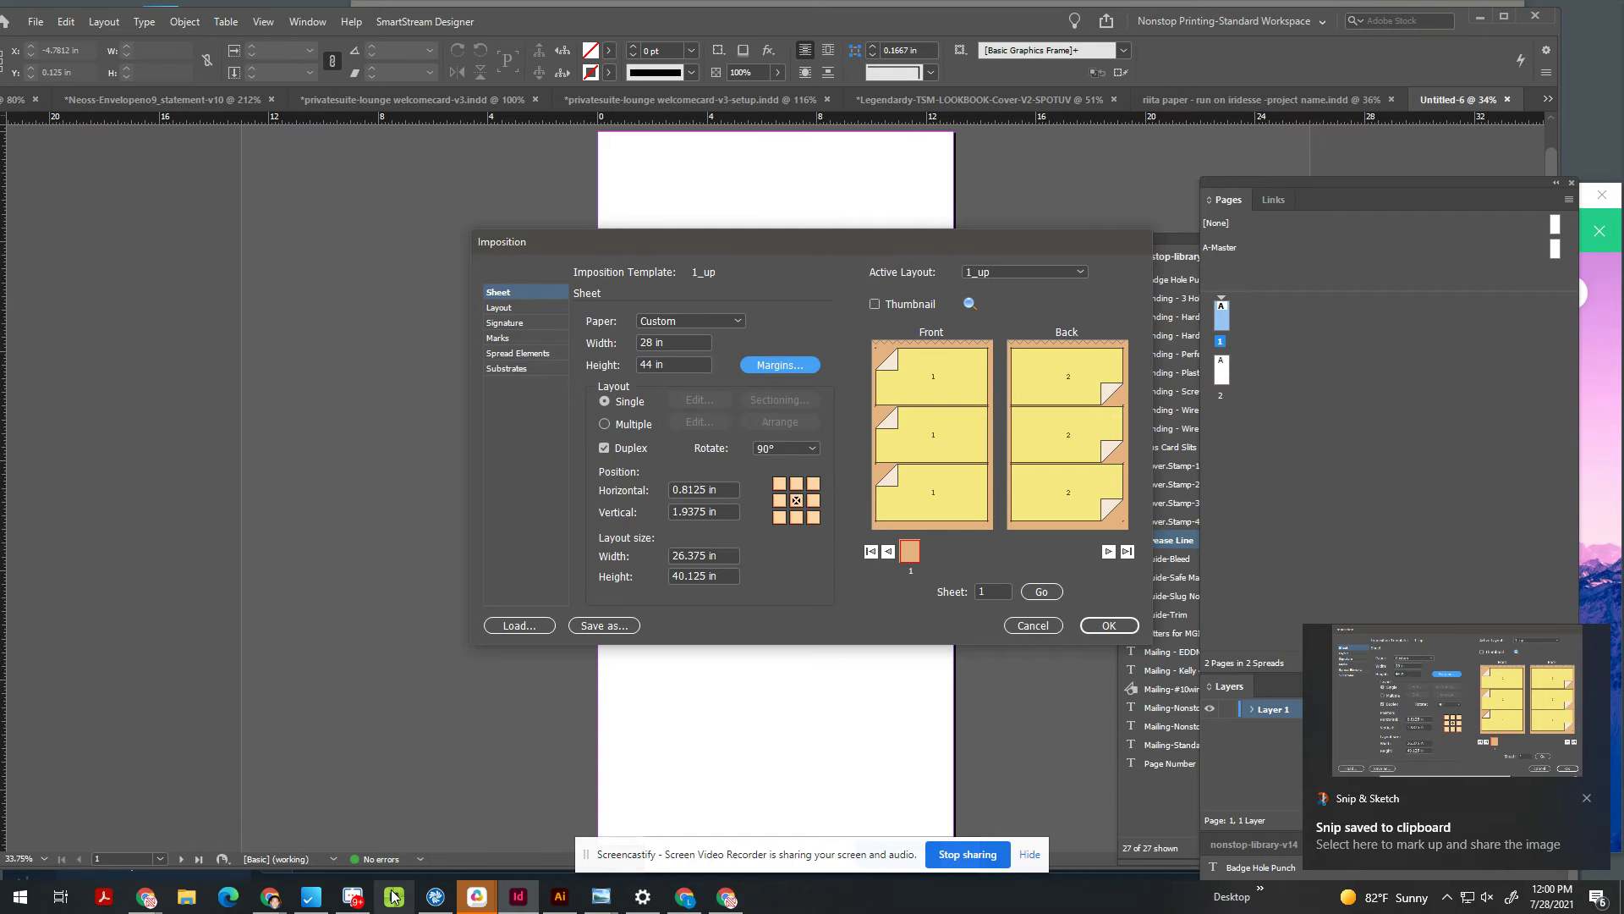
mouse_move(356, 904)
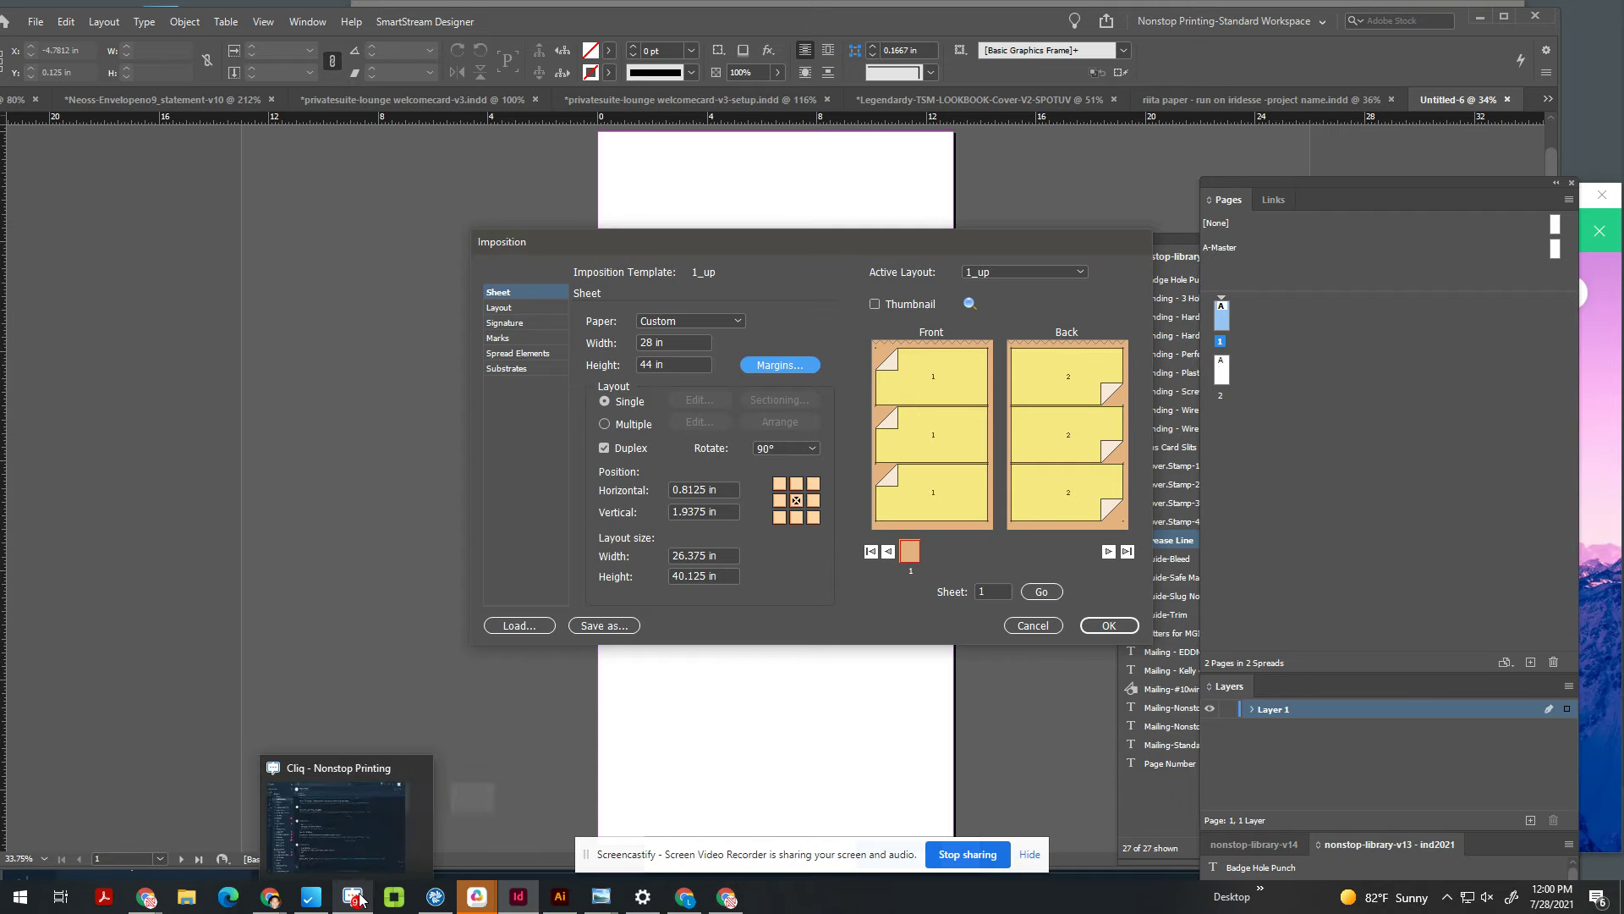
key(alt+Tab)
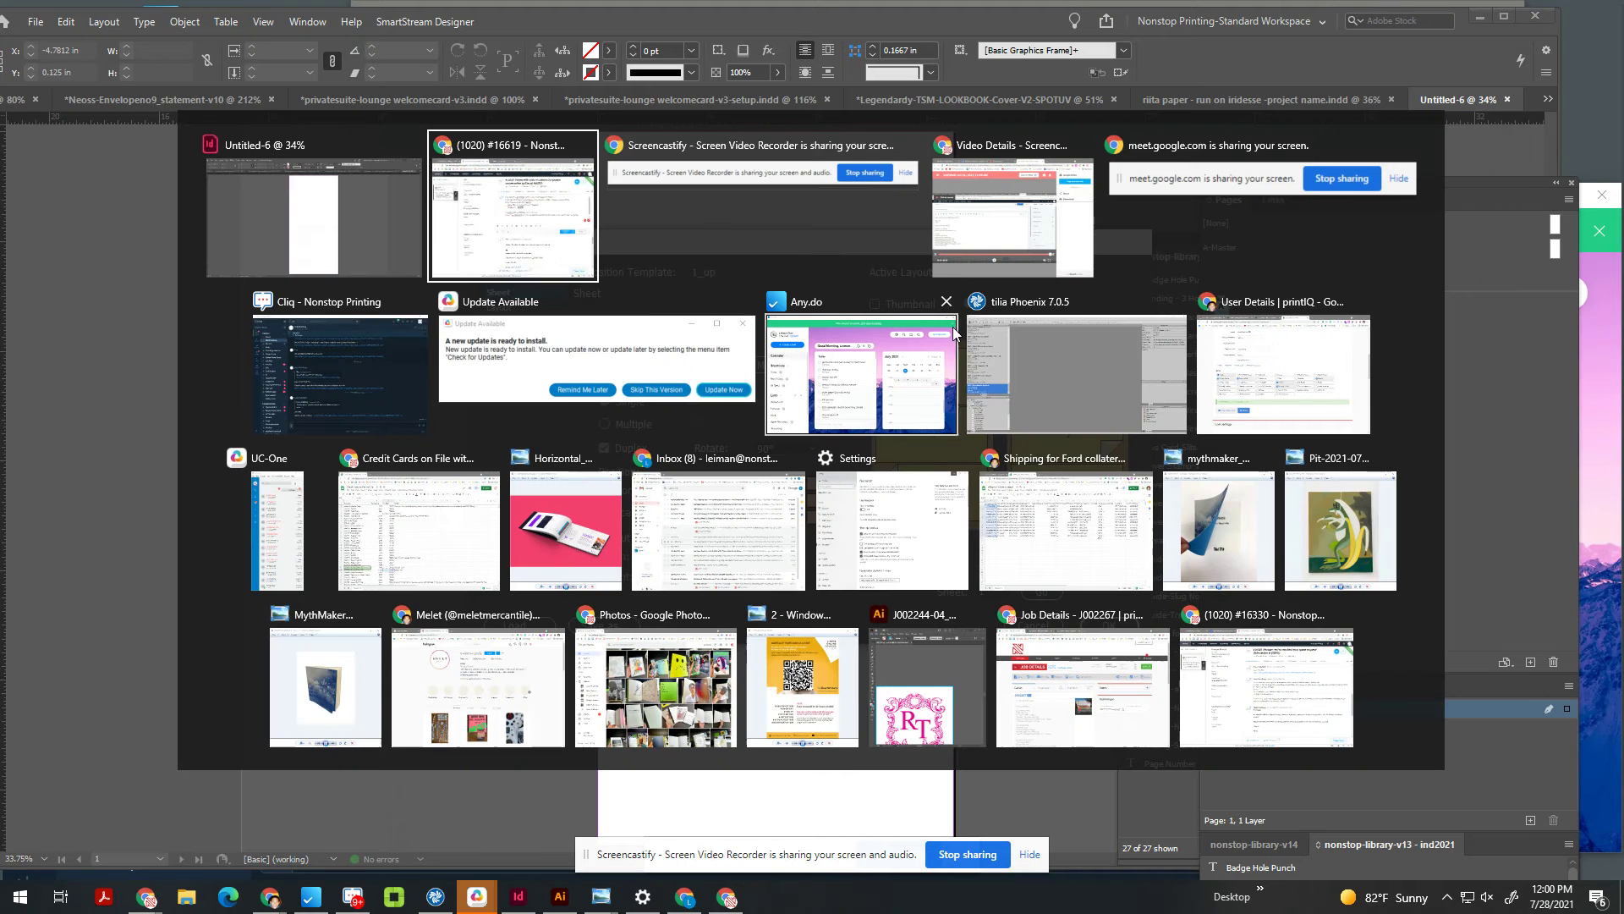
click(520, 227)
click(1164, 391)
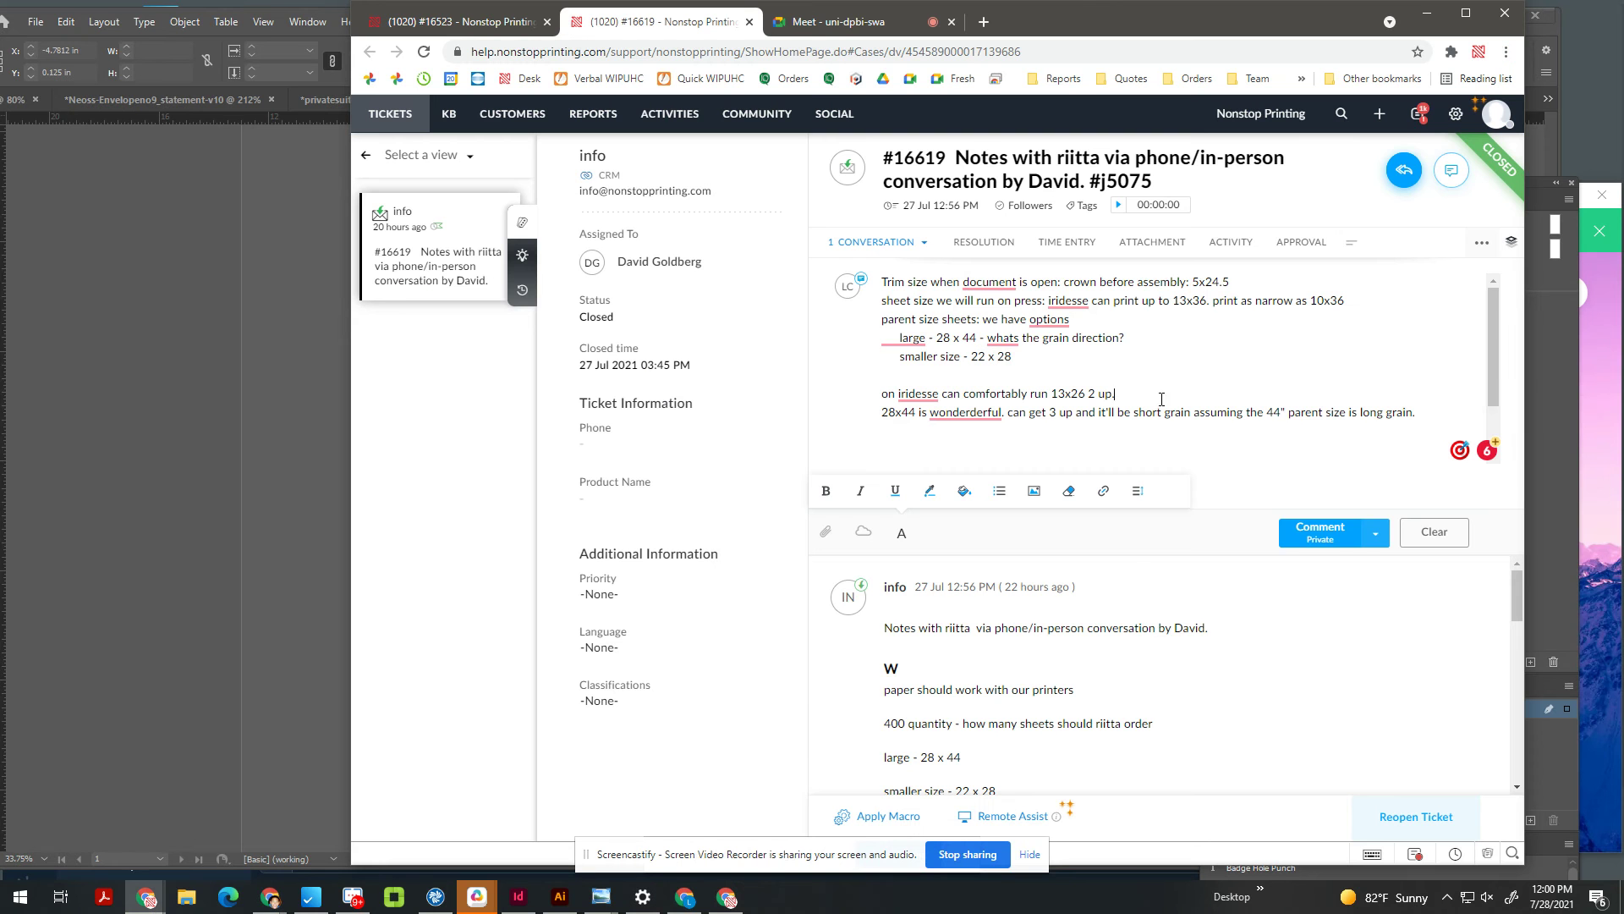
click(1439, 418)
key(Return)
key(ctrl+v)
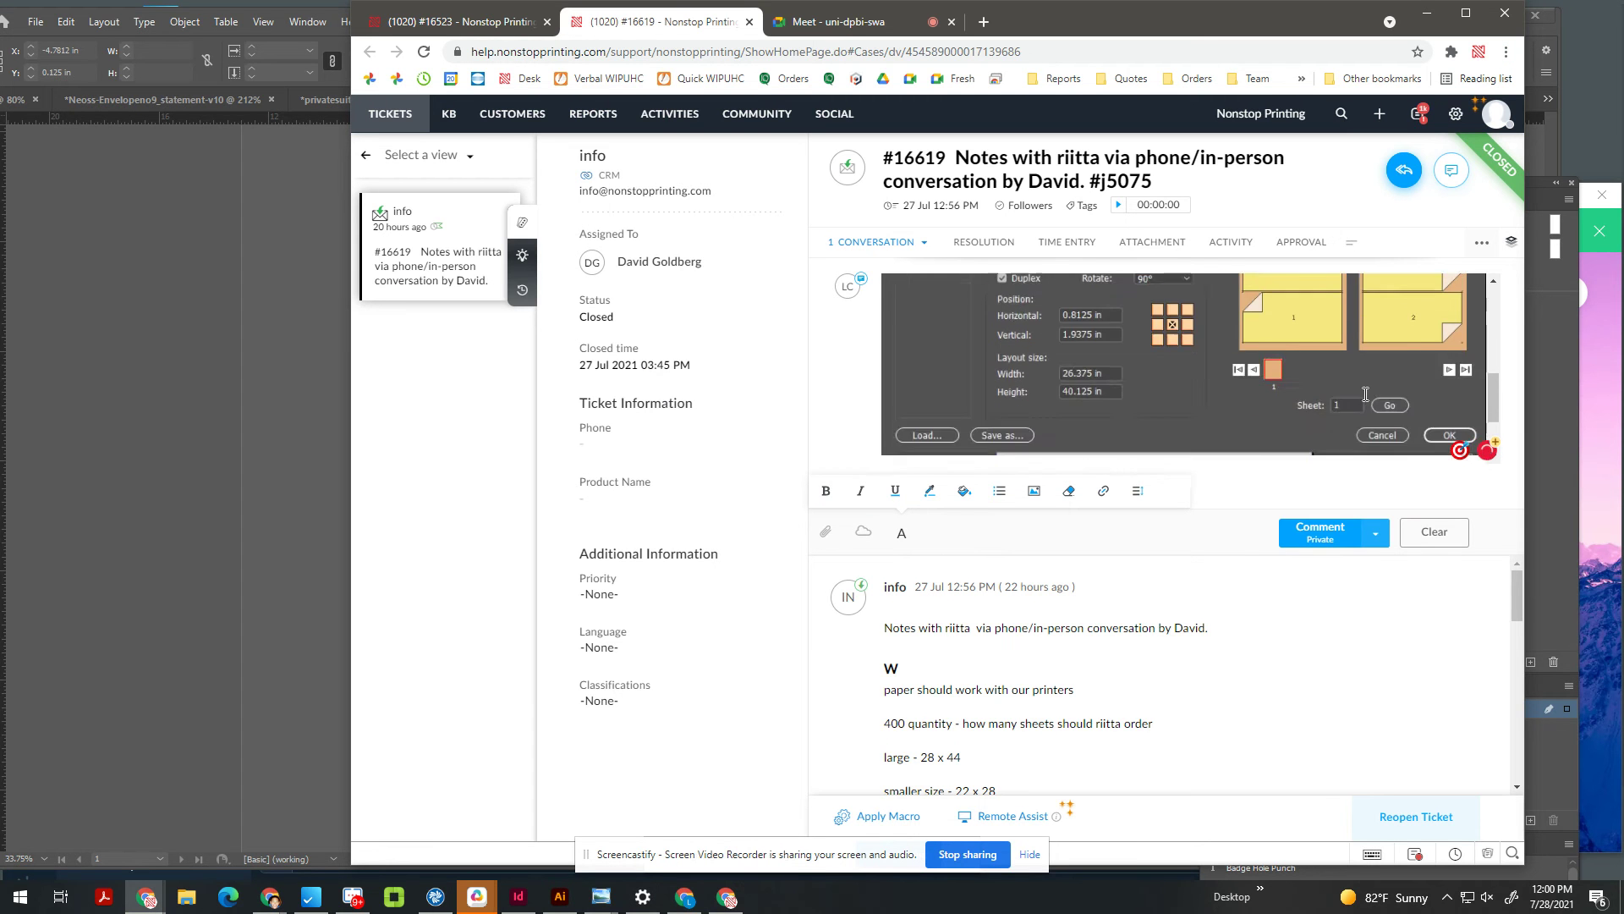
scroll(1258, 346, up, 1)
scroll(1258, 346, down, 1)
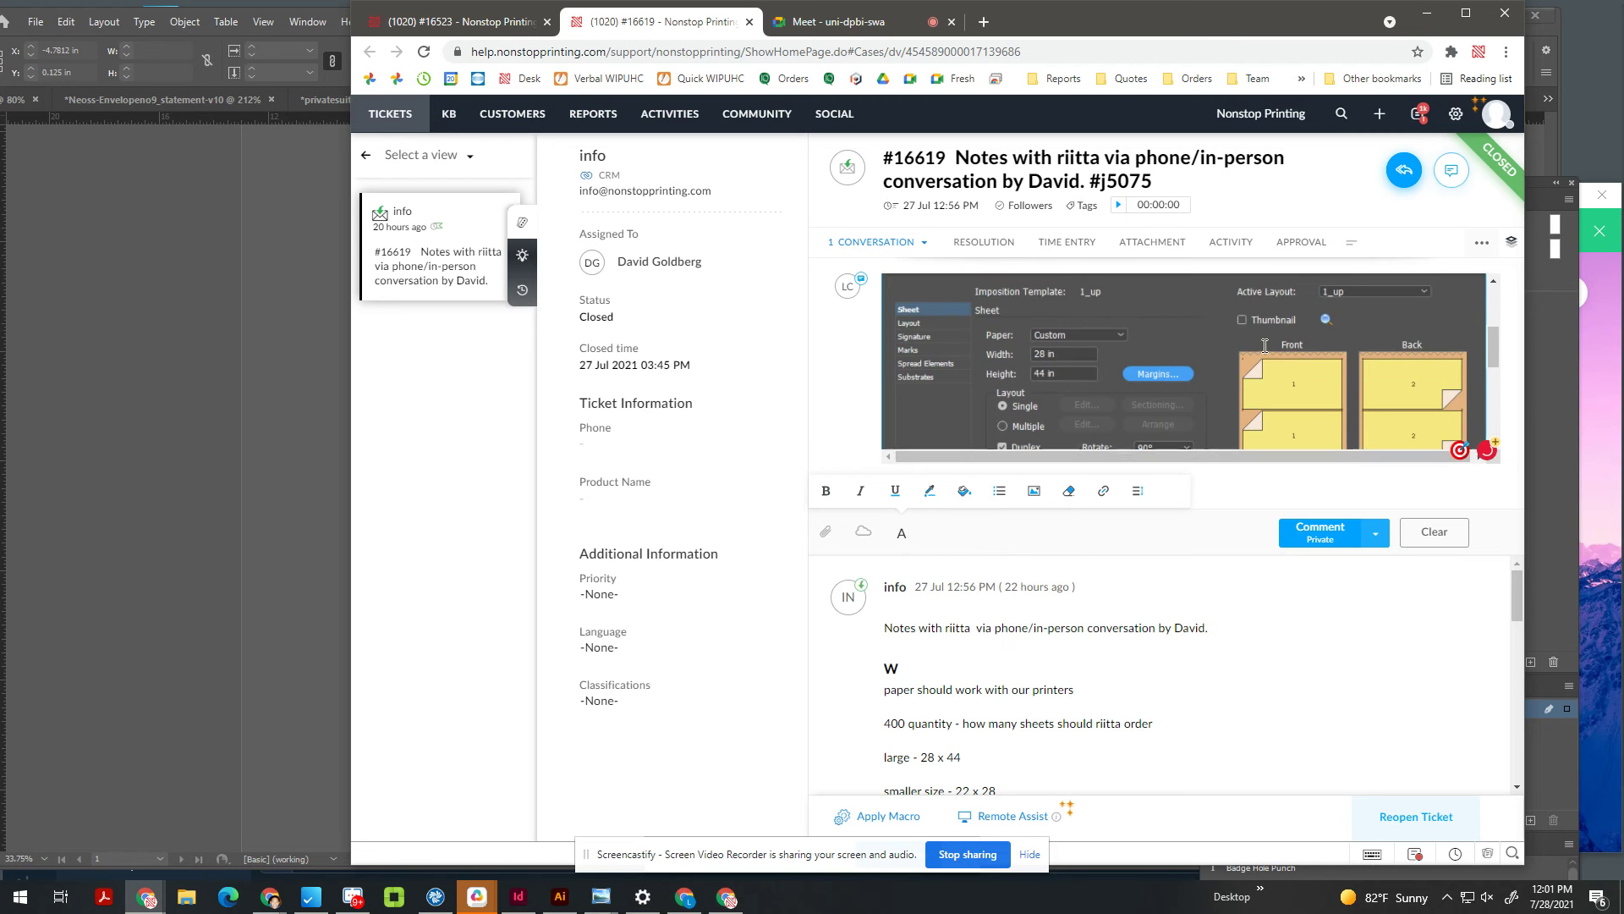
scroll(1030, 368, up, 2)
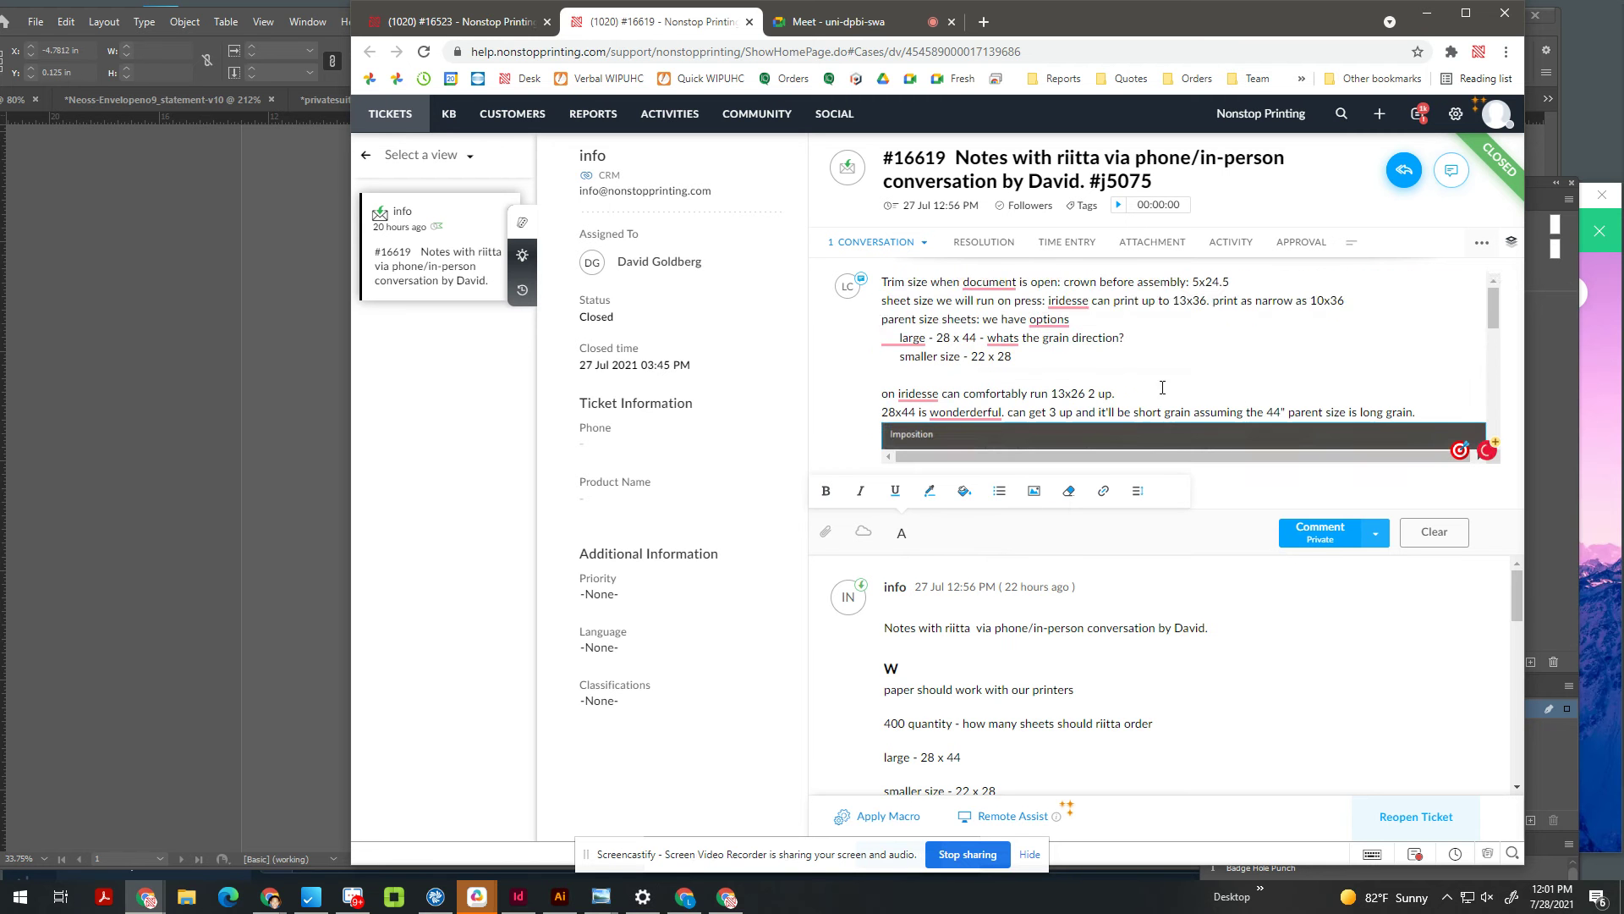
scroll(1031, 367, down, 2)
scroll(1030, 367, down, 2)
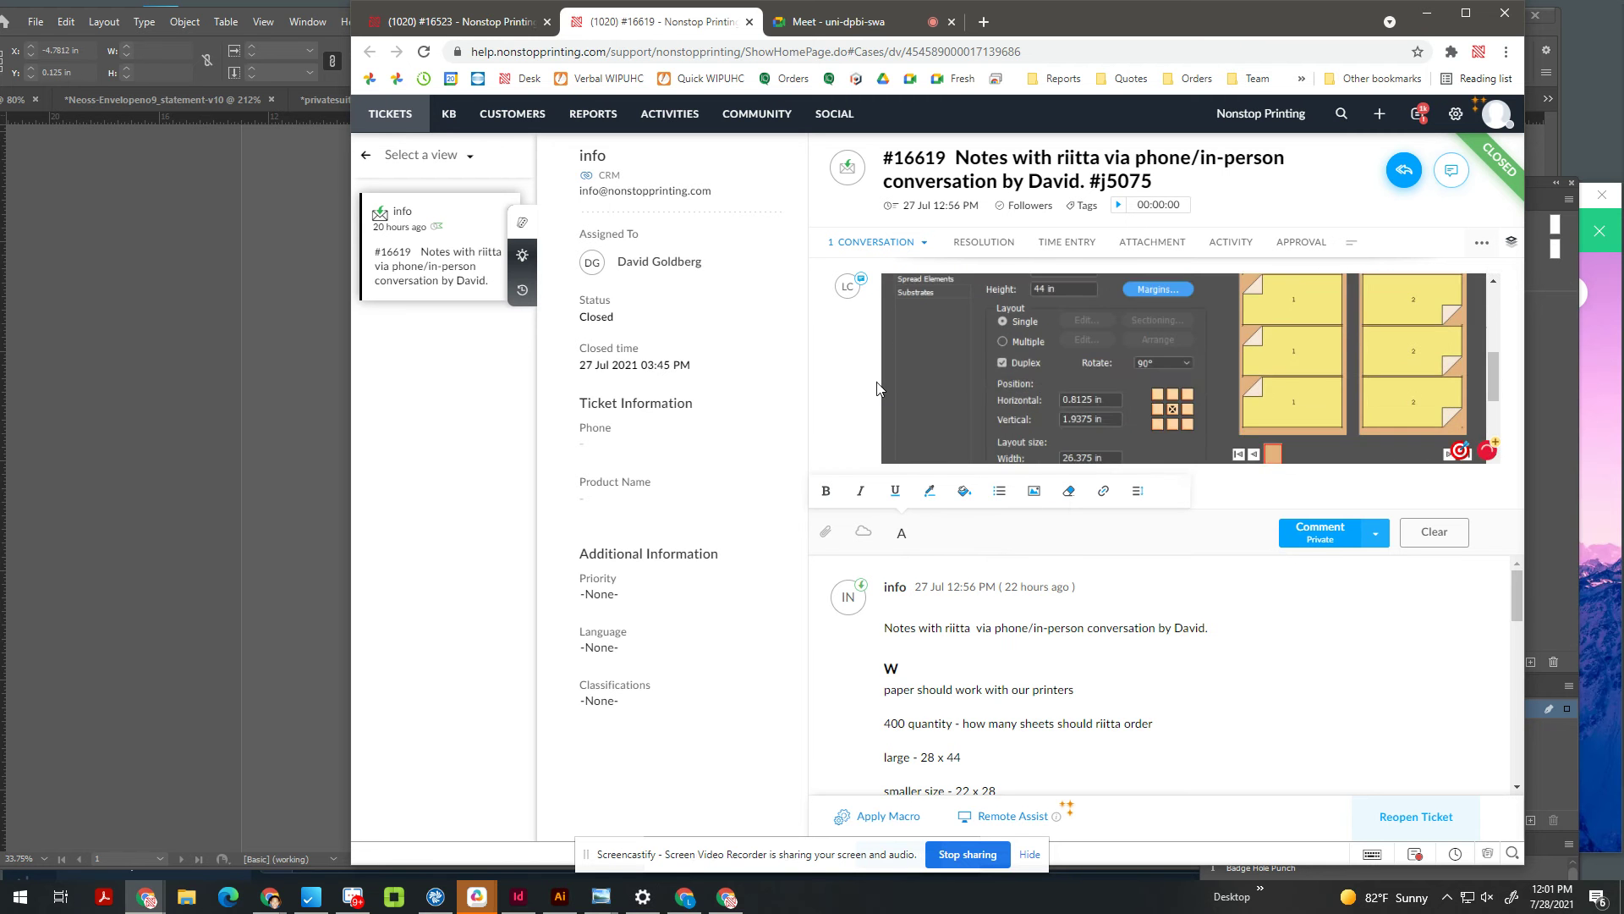
Step: Check the smaller parent size in the ticket and set InDesign's imposition sheet to 22 in wide and 28 in high
click(179, 401)
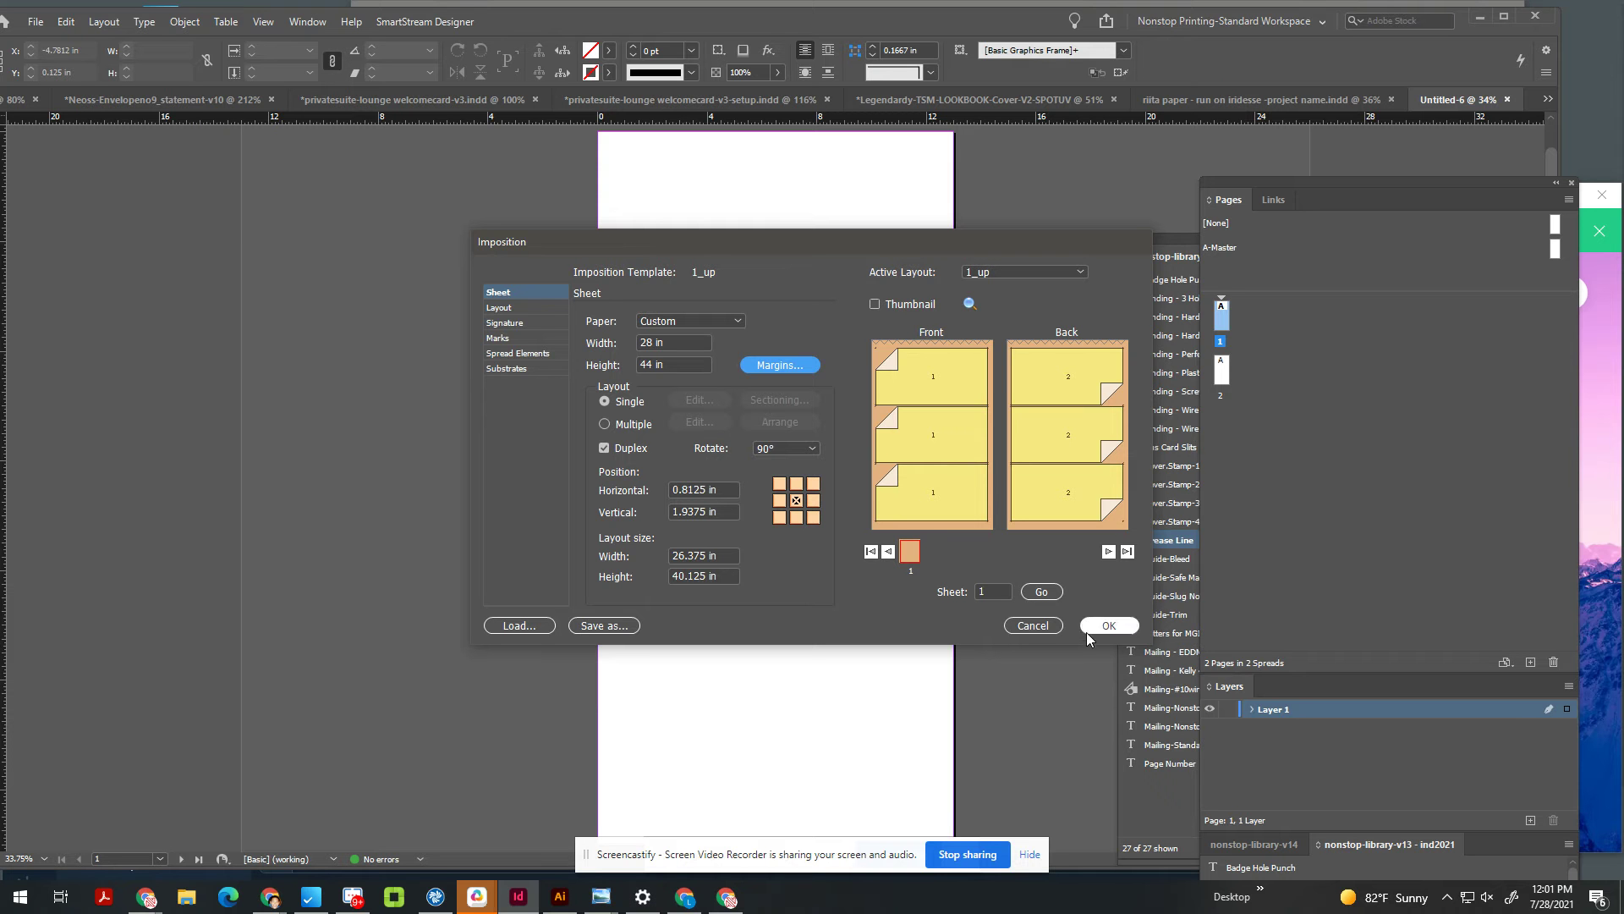
click(1028, 630)
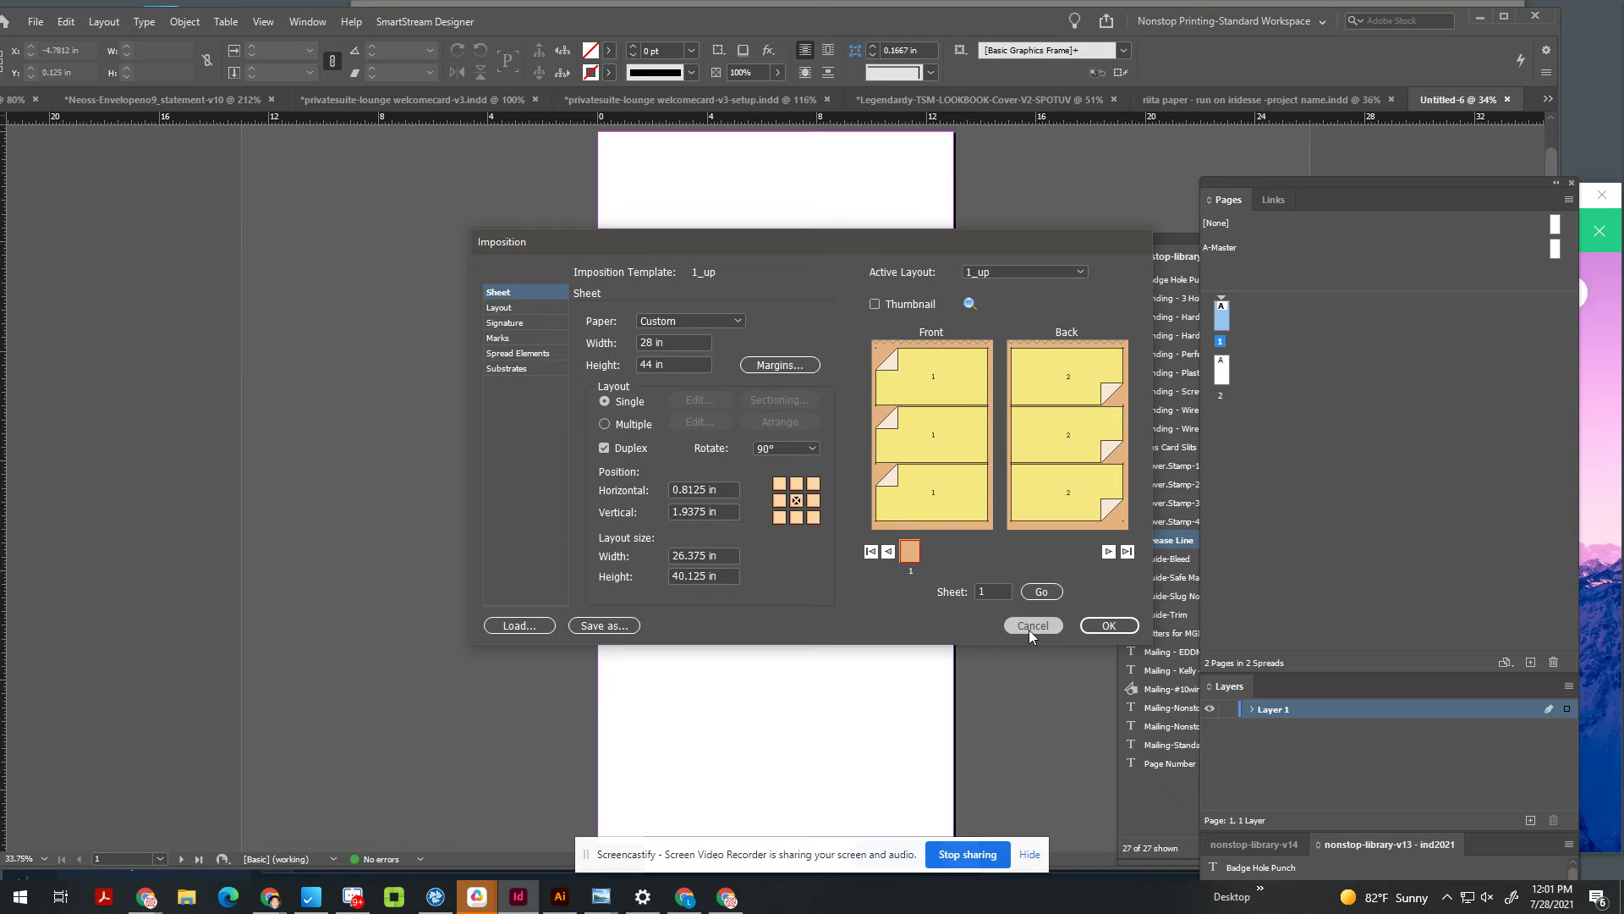
click(691, 341)
click(1019, 626)
click(671, 342)
key(alt+Tab)
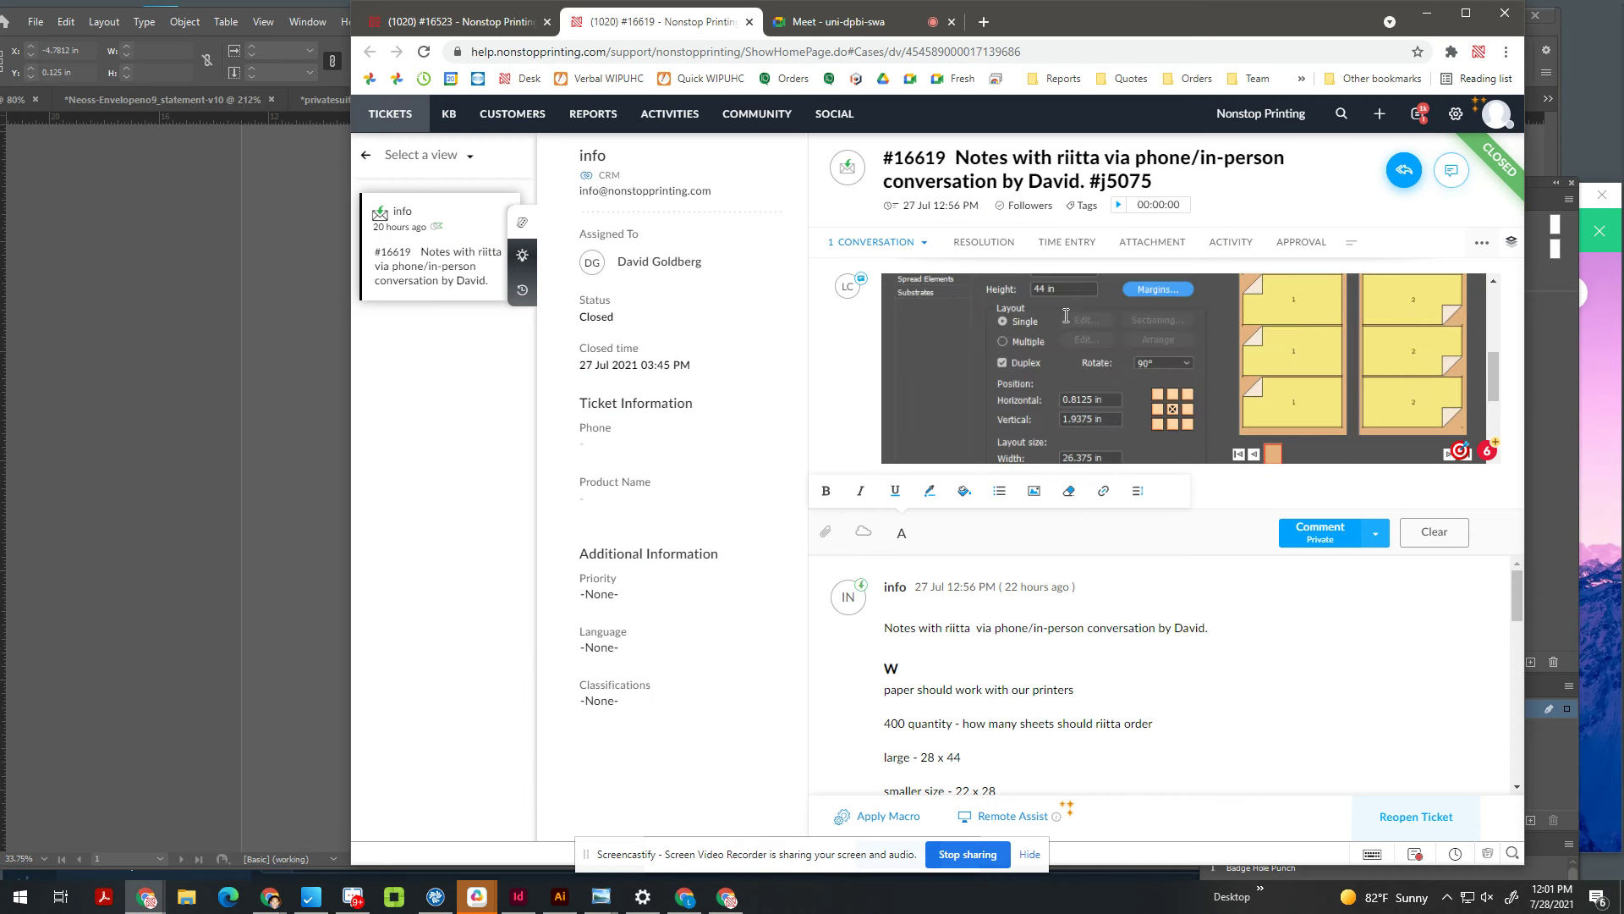
scroll(1170, 391, up, 3)
scroll(1106, 375, down, 5)
scroll(1033, 373, up, 5)
scroll(1033, 374, down, 2)
scroll(1032, 374, up, 2)
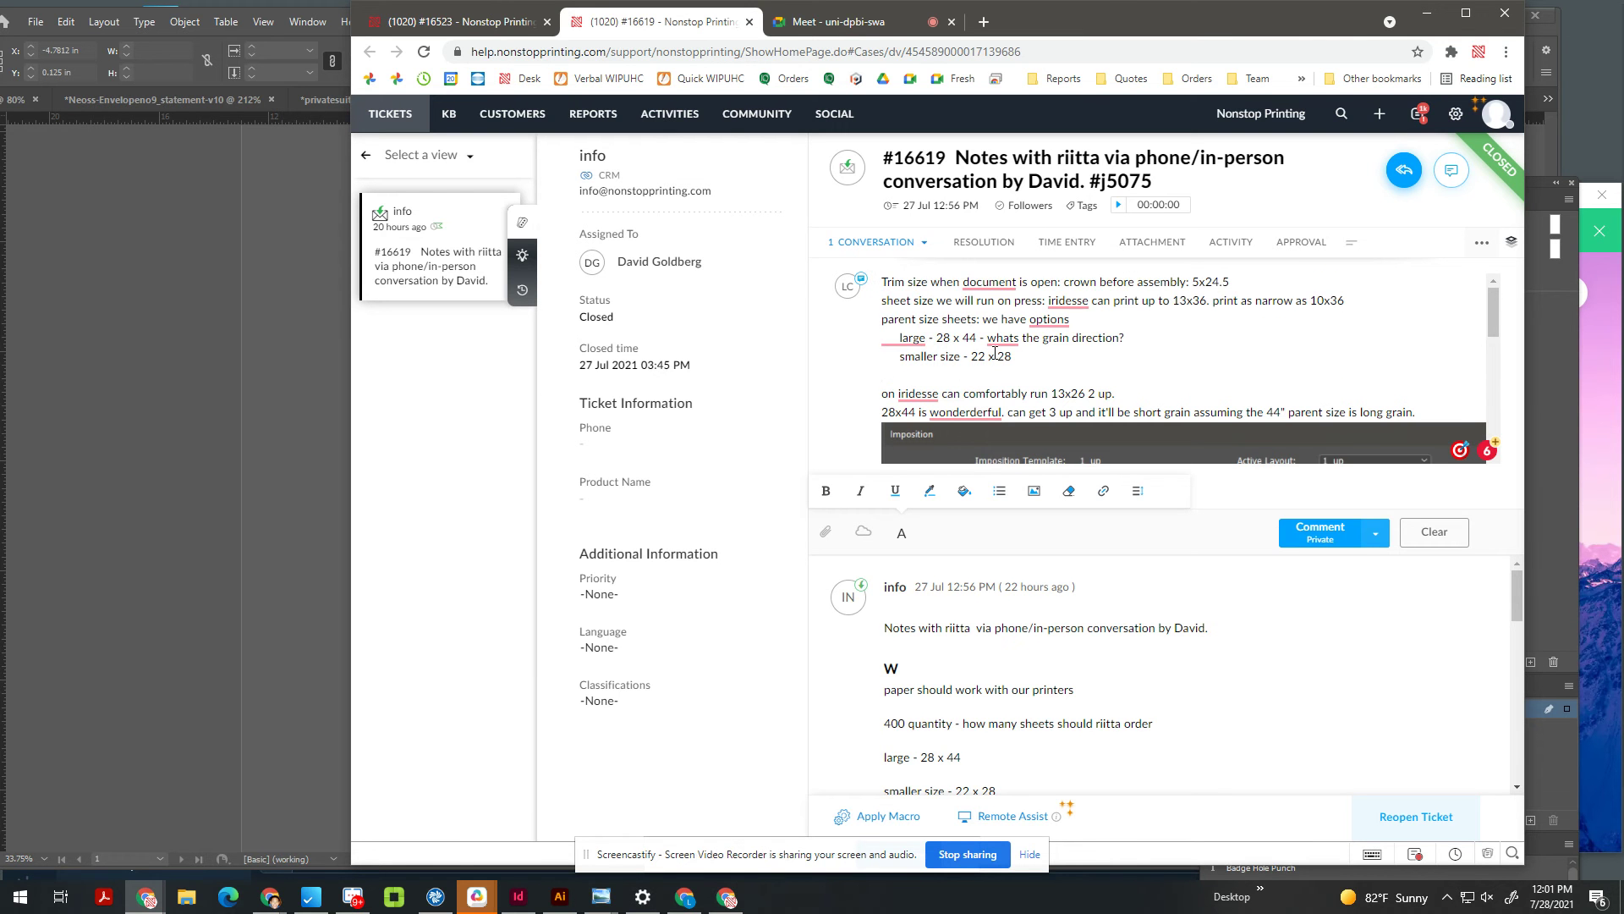
click(318, 362)
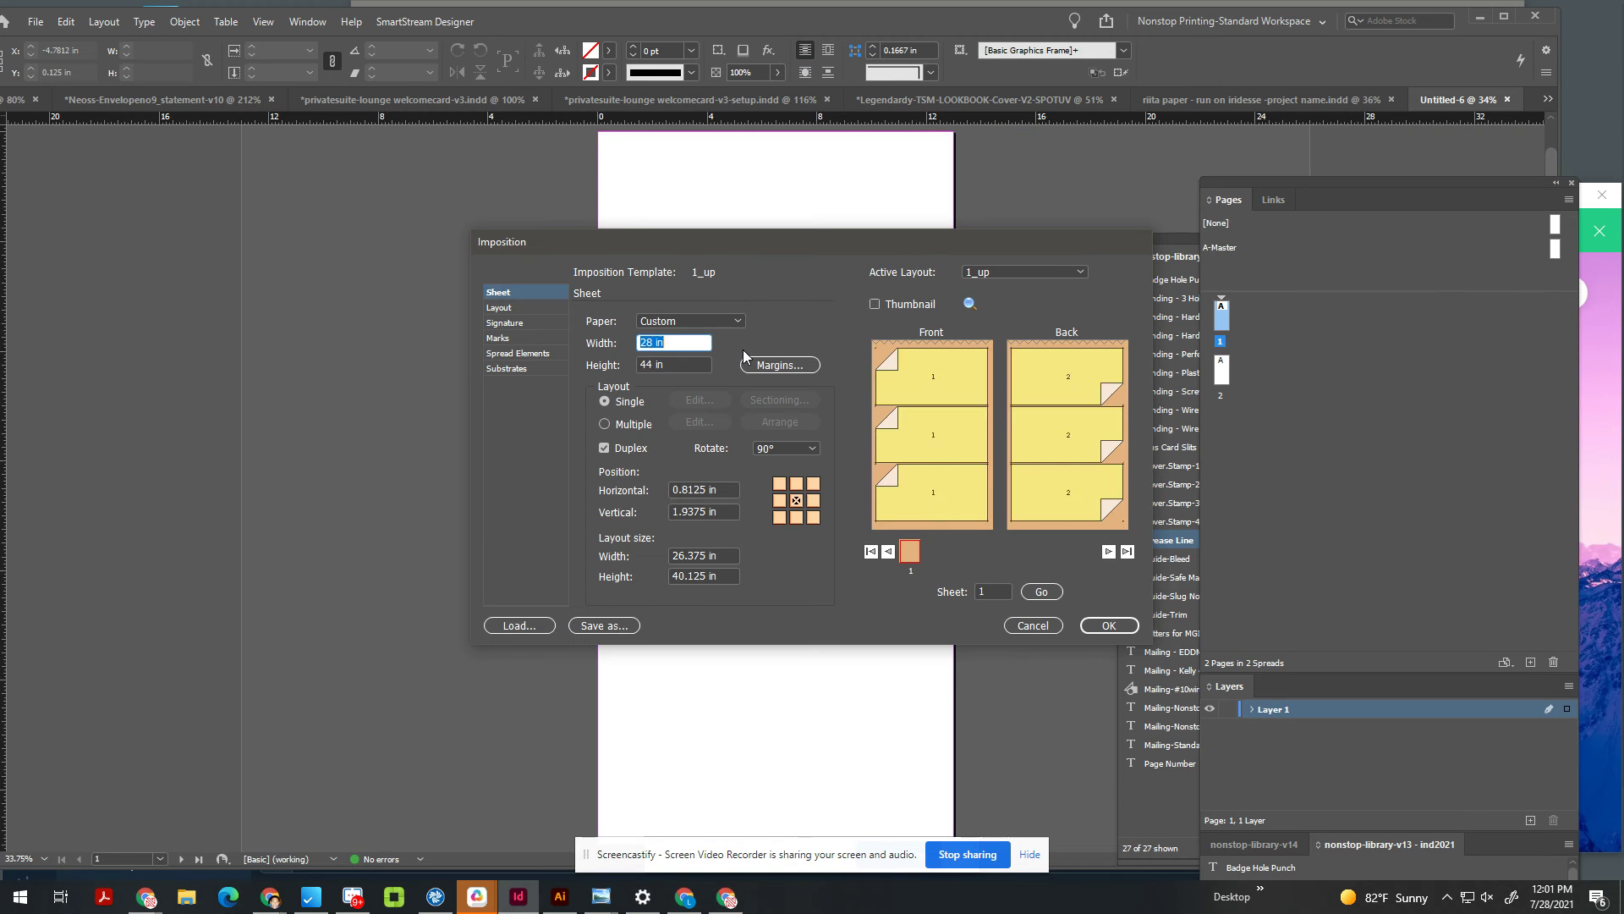
key(Tab)
text(28)
key(Tab)
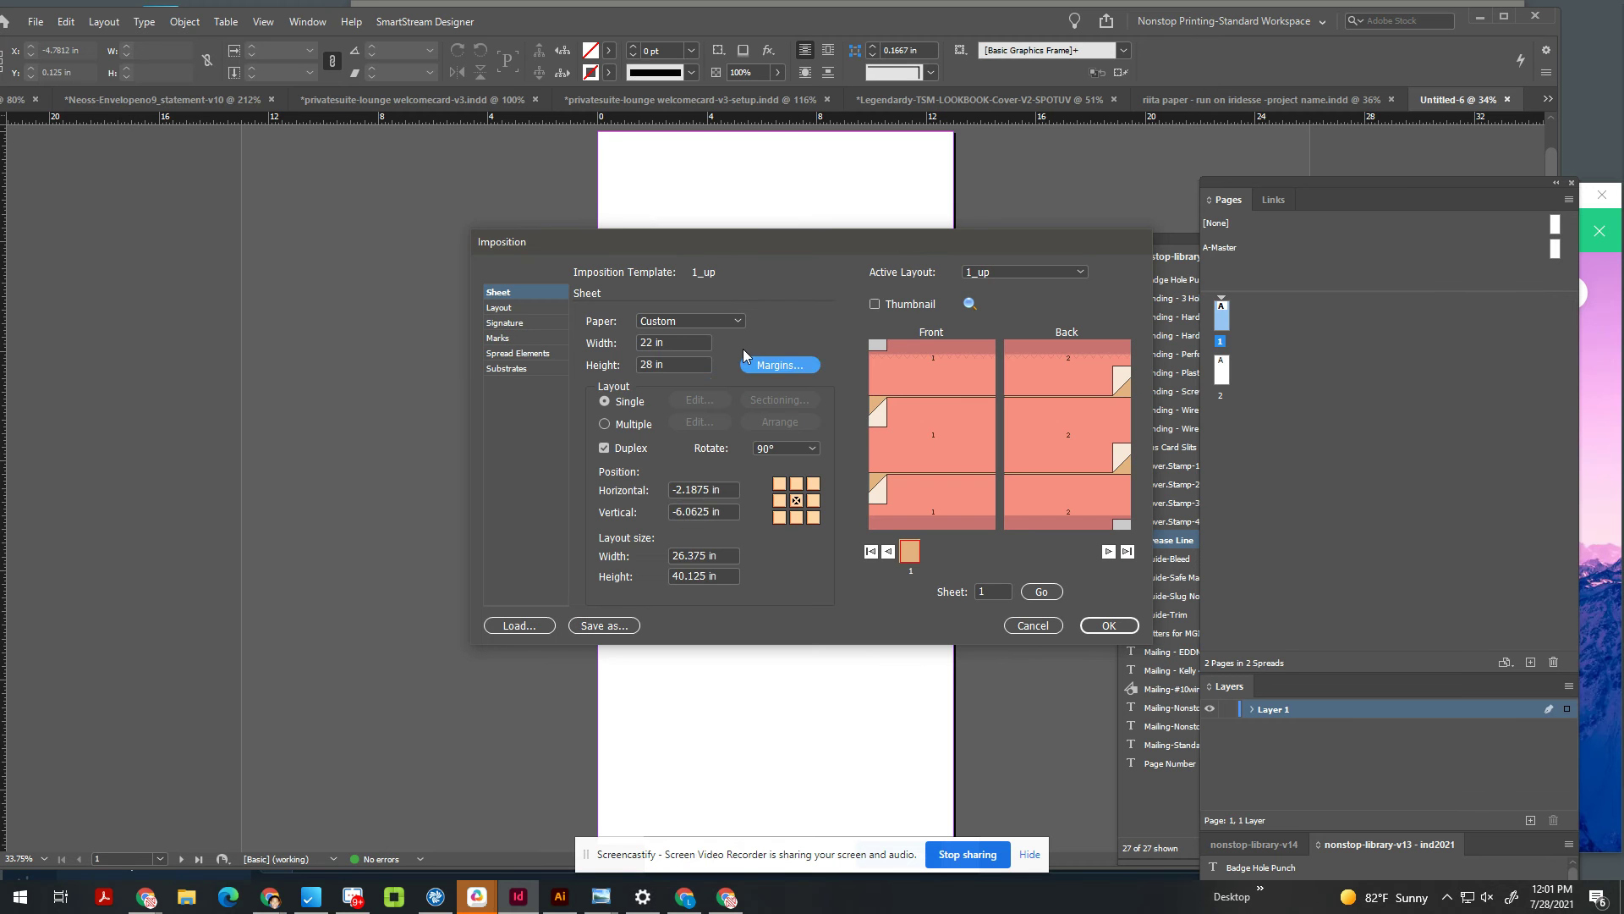
Step: Apply the best-fit step and repeat to the 22 x 28 sheet, giving 1 horizontal by 1 vertical
click(500, 308)
click(626, 362)
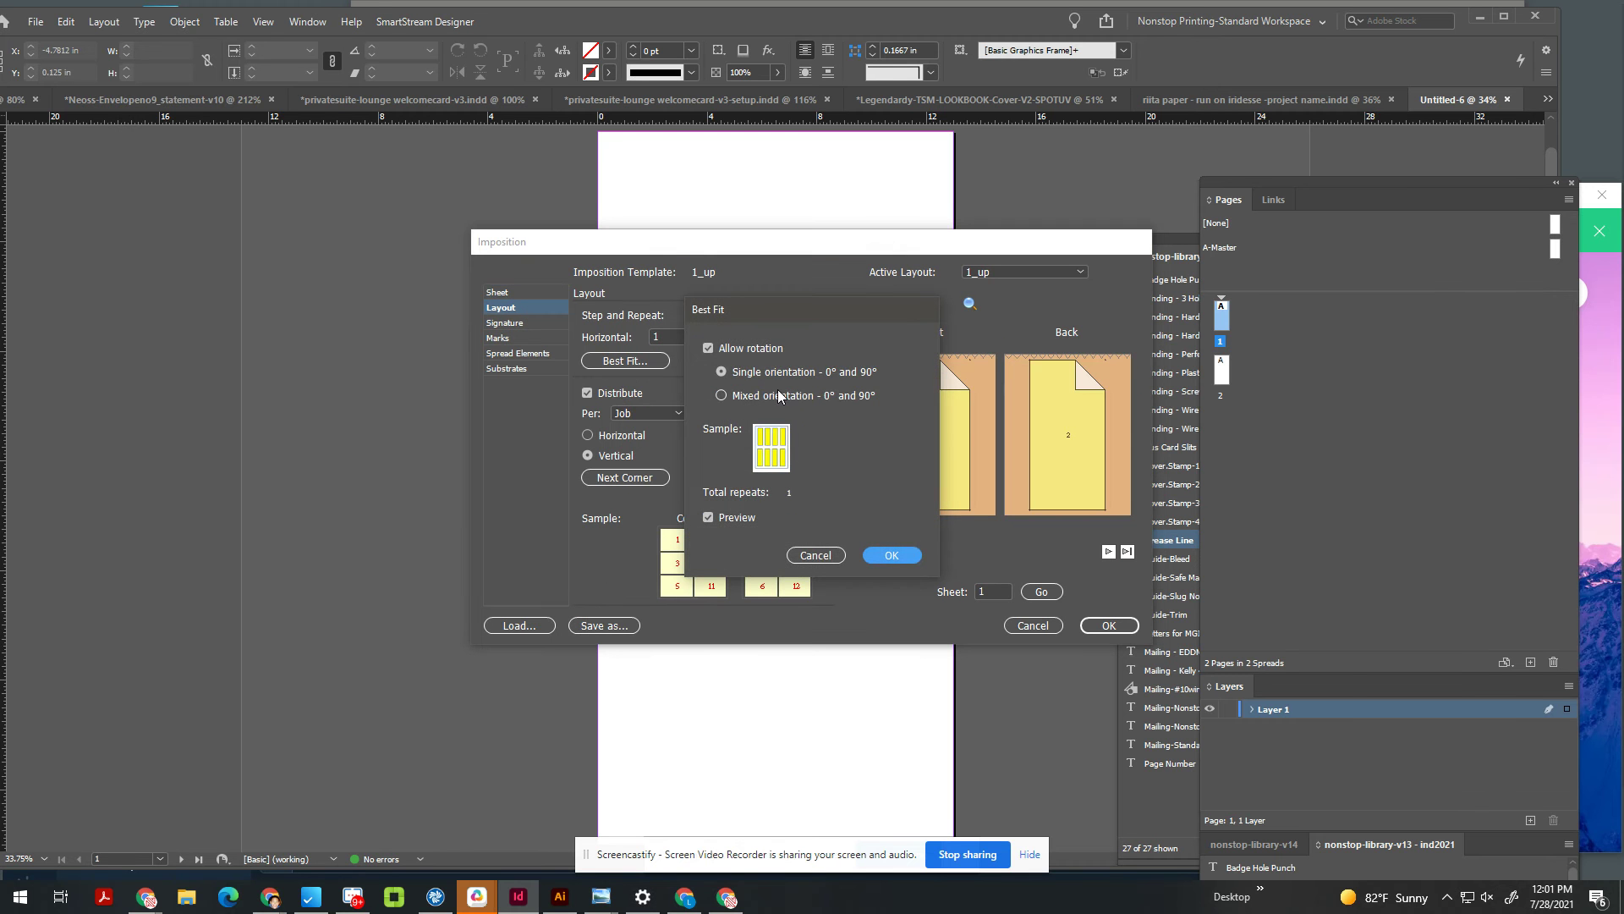
click(736, 351)
click(891, 555)
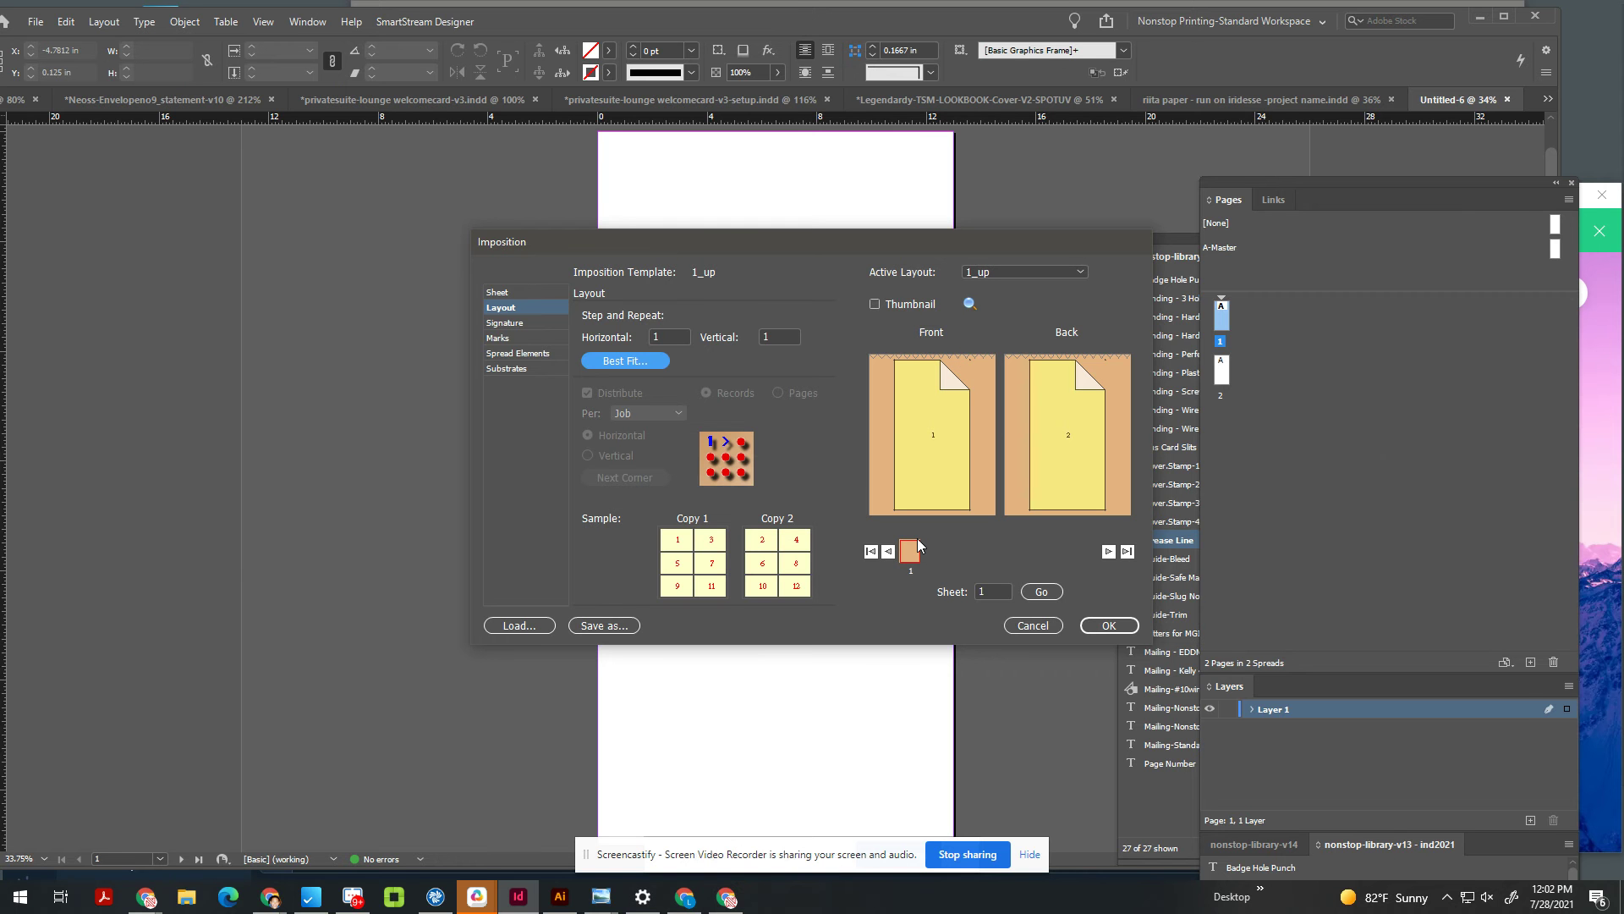
Step: Switch to the Chrome ticket, review the parent sheet and grain notes, and post them as a private comment
key(alt+Tab)
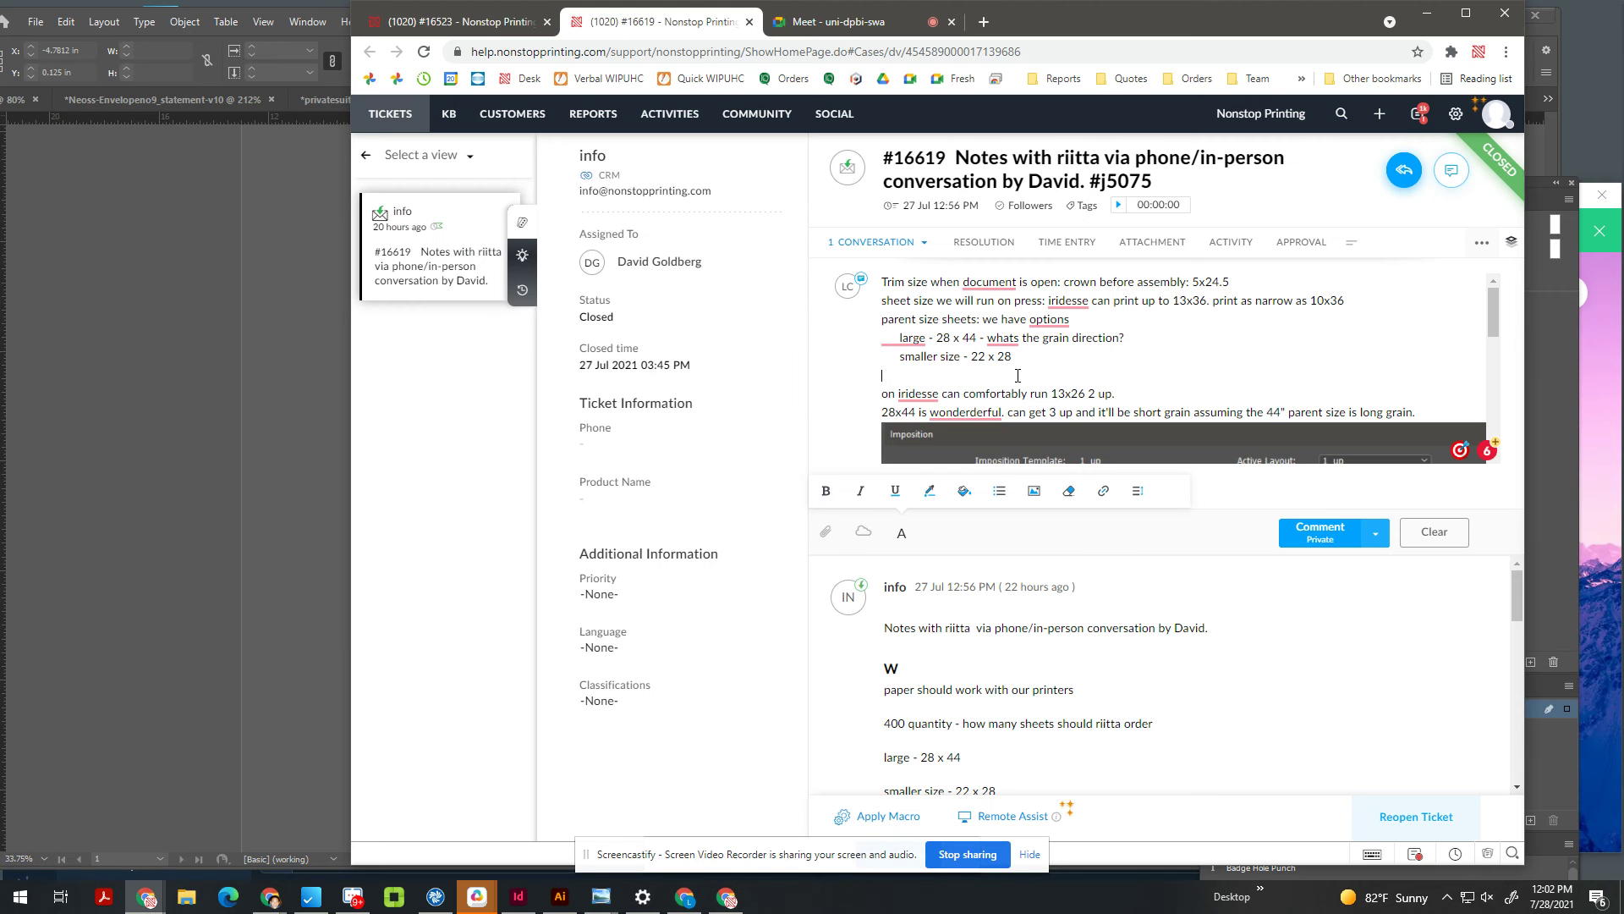
click(1048, 361)
scroll(1109, 350, down, 1)
scroll(1109, 349, up, 1)
drag(897, 338, 1125, 338)
click(952, 337)
click(1196, 393)
click(1218, 412)
scroll(1185, 380, down, 1)
key(Up)
scroll(1218, 339, up, 1)
scroll(1218, 408, down, 1)
scroll(1218, 409, up, 1)
click(1217, 412)
click(1319, 531)
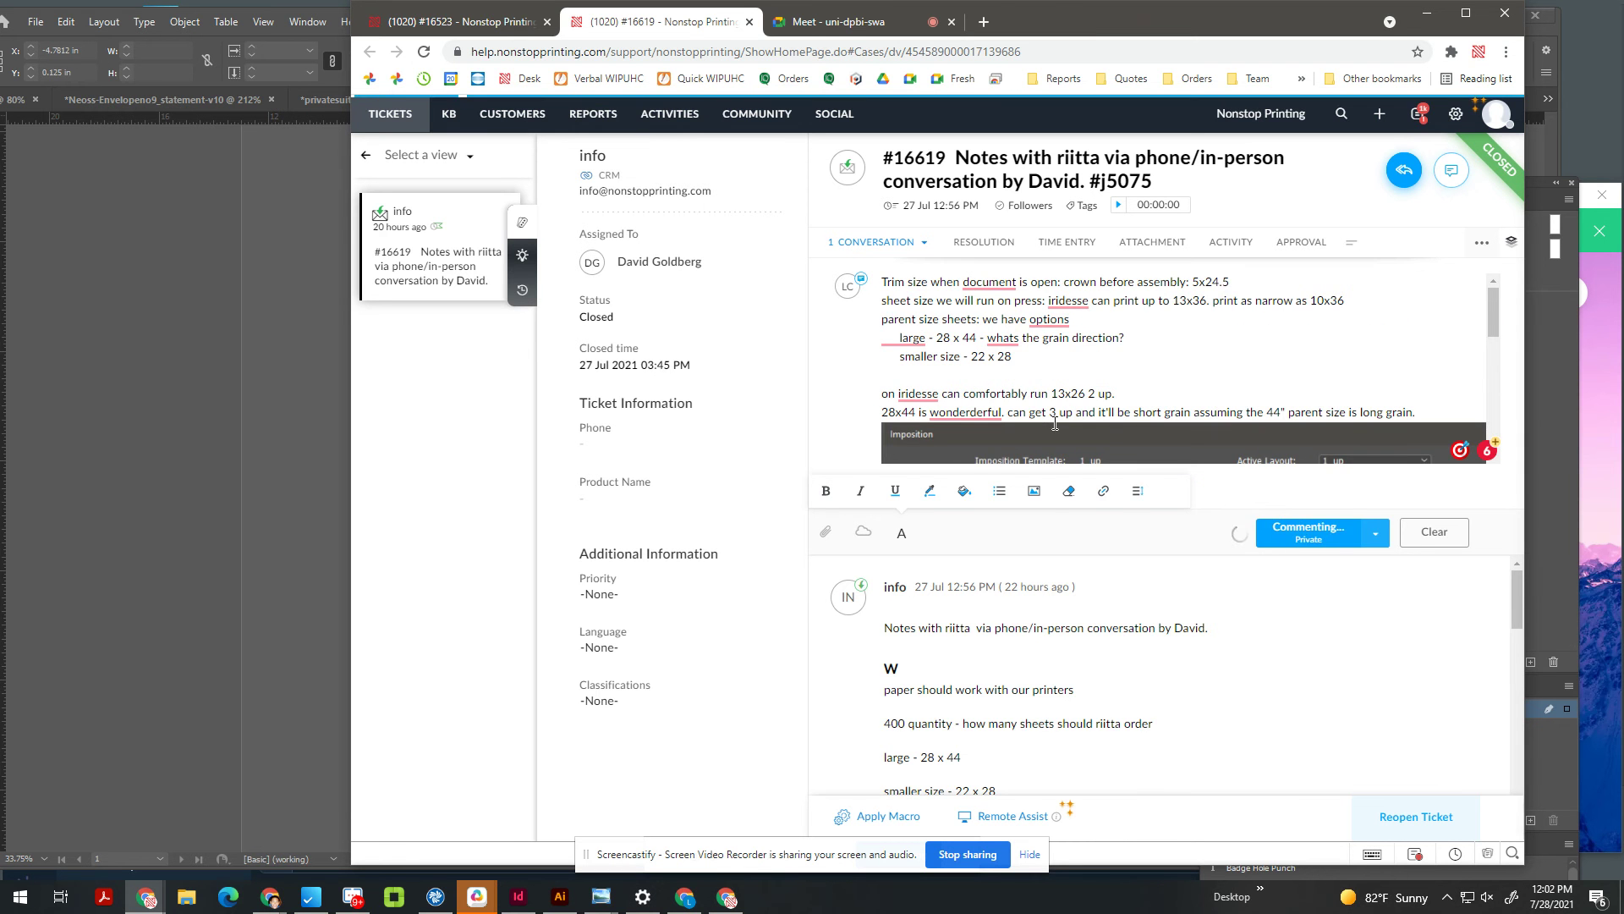
click(174, 519)
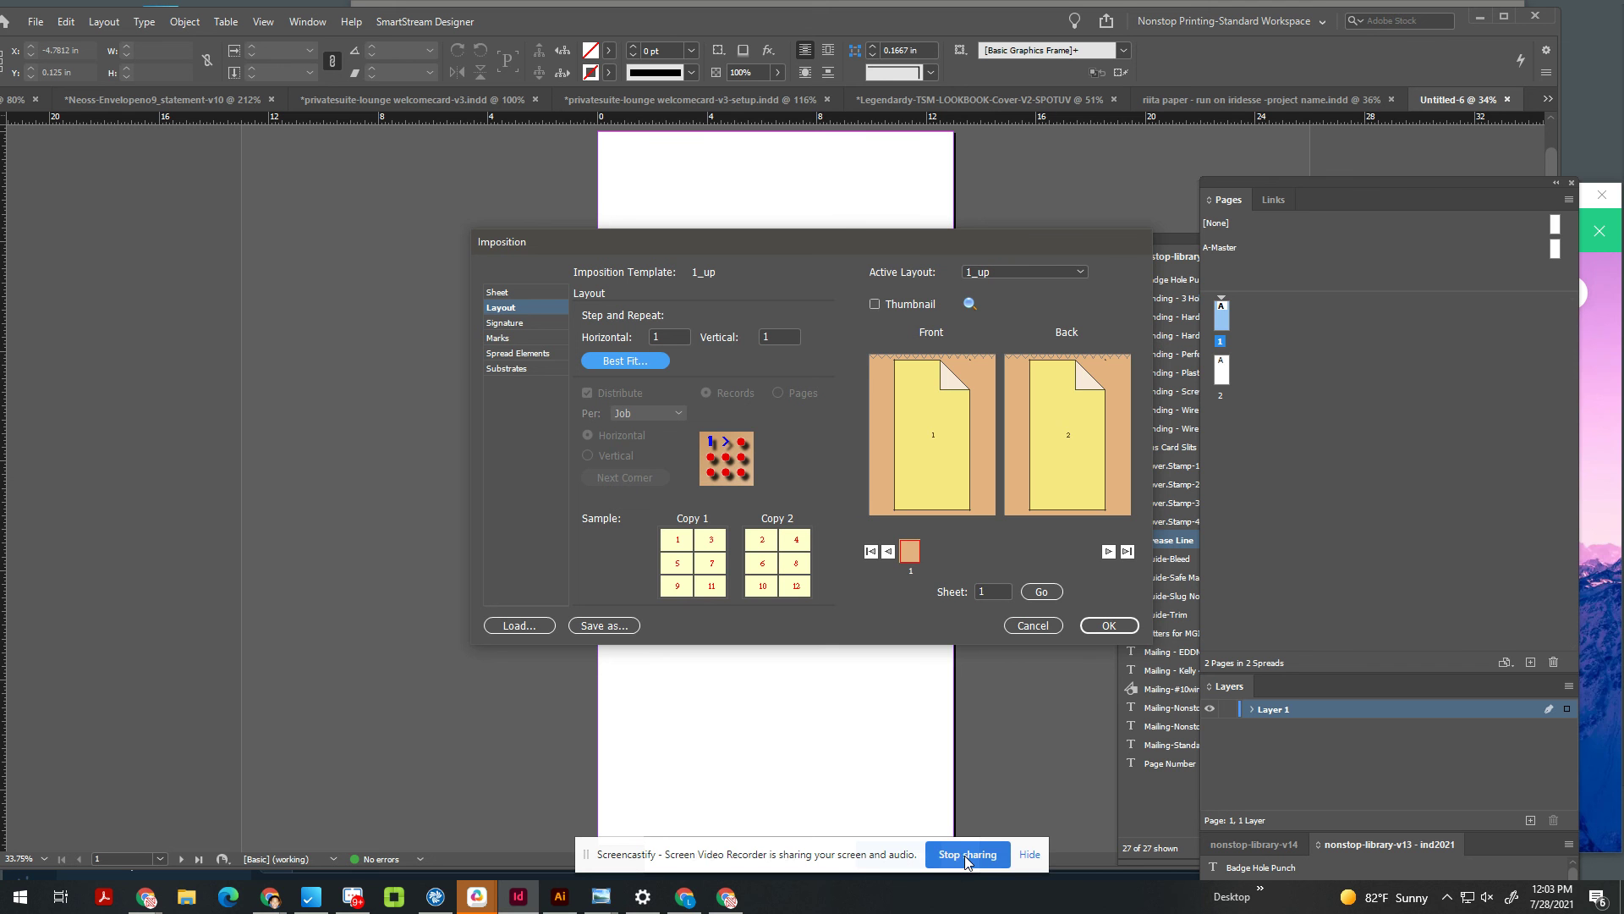
drag(915, 250, 893, 262)
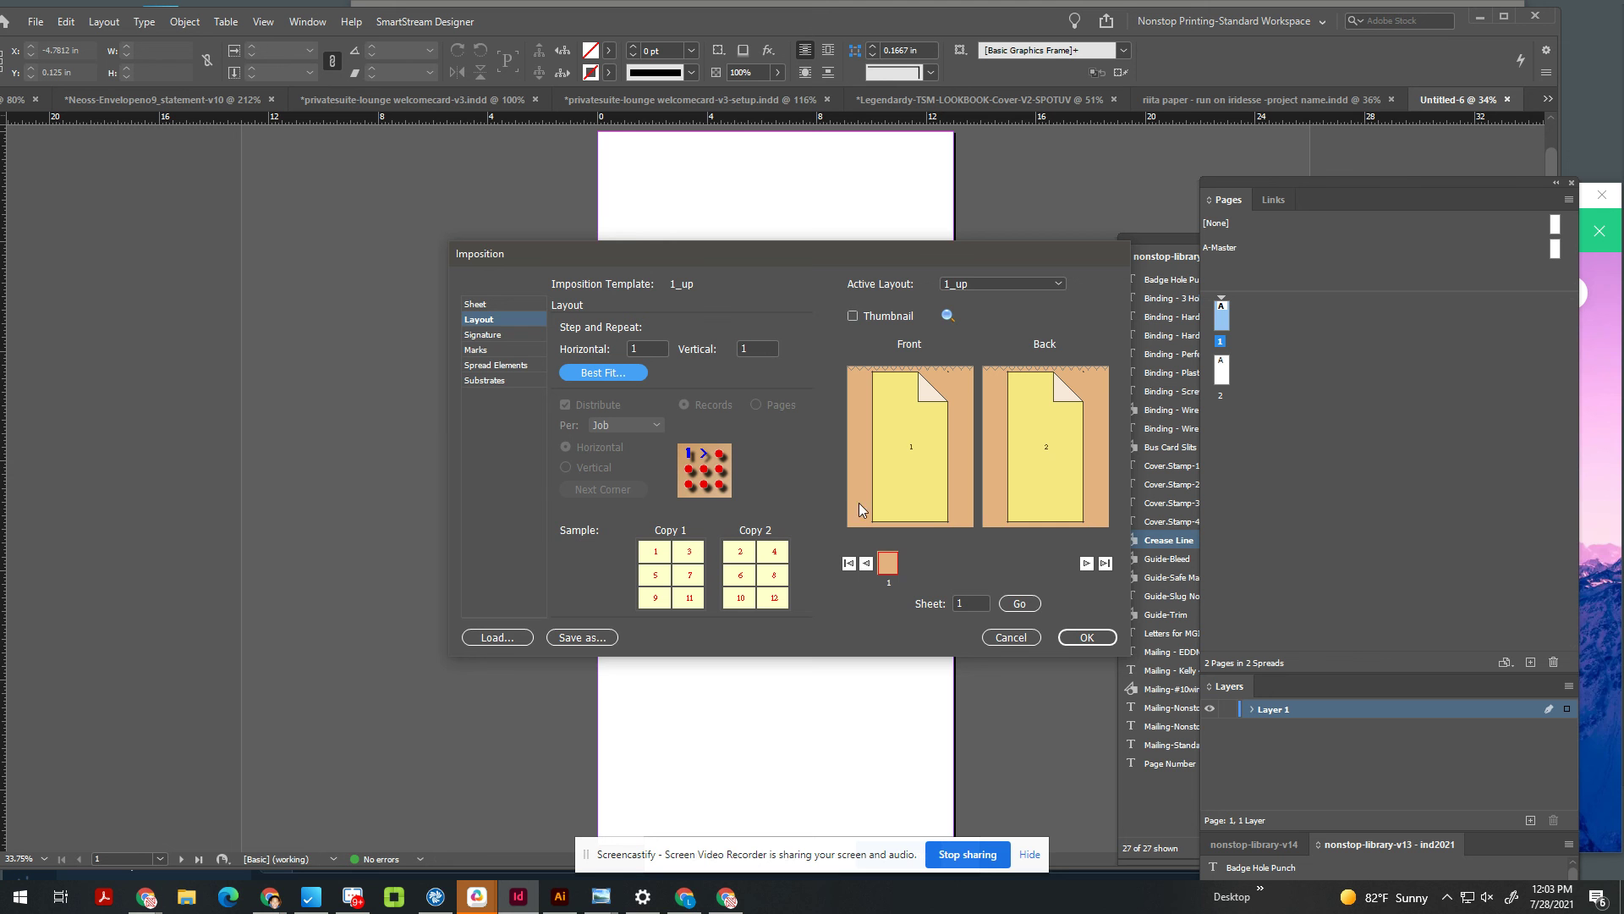
drag(971, 251, 927, 272)
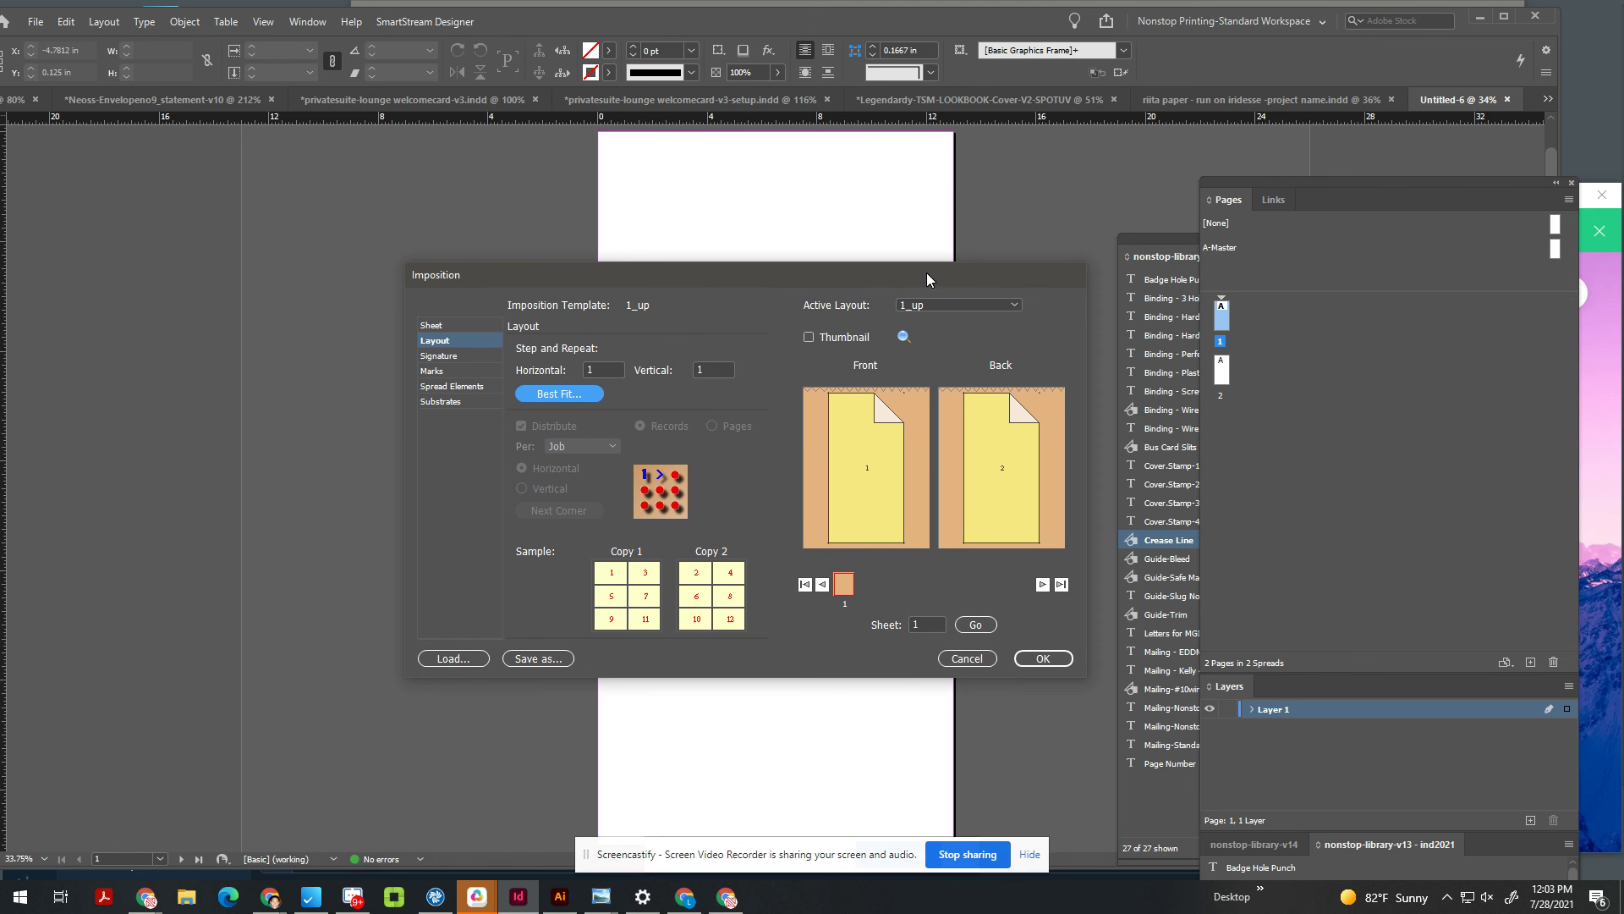